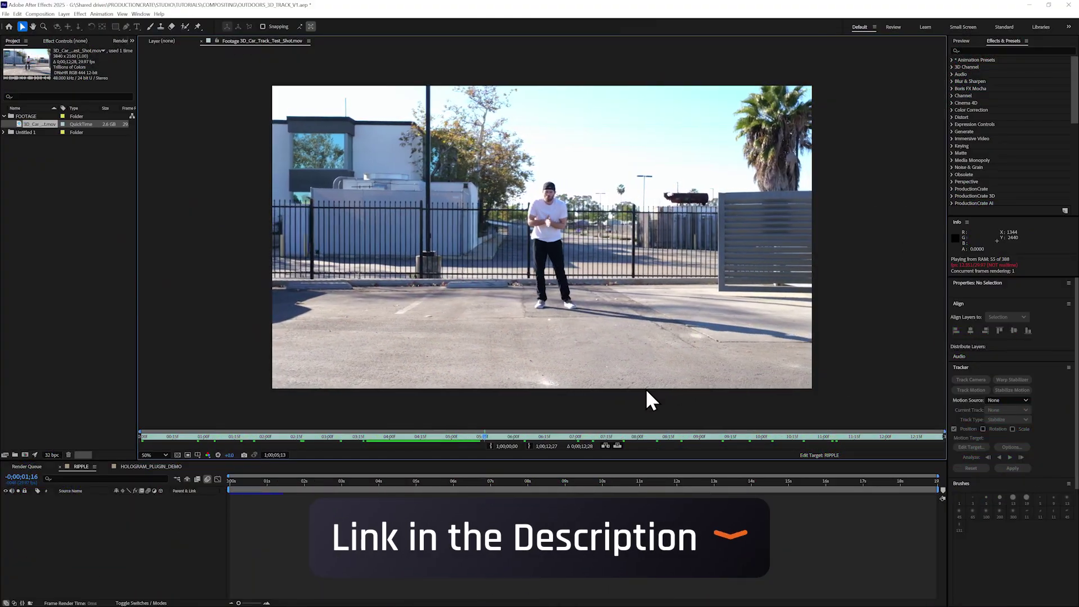
- Preview the parking-lot clip, build a new composition from it, and view it at 50%
mouse_move(496, 437)
mouse_down()
mouse_move(386, 438)
mouse_move(500, 440)
mouse_up()
key(space)
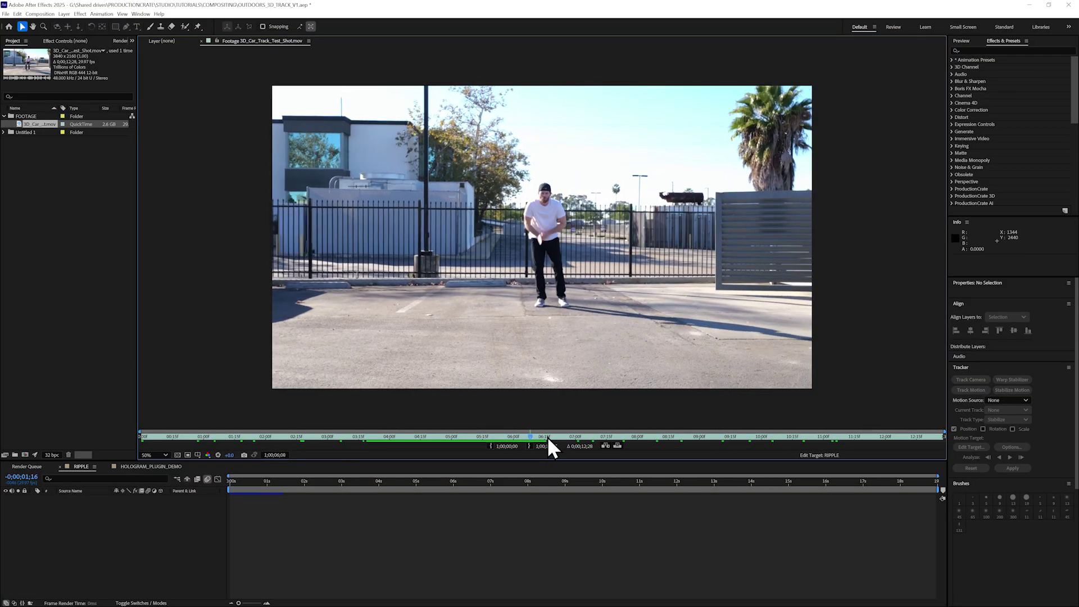
drag(43, 123, 123, 278)
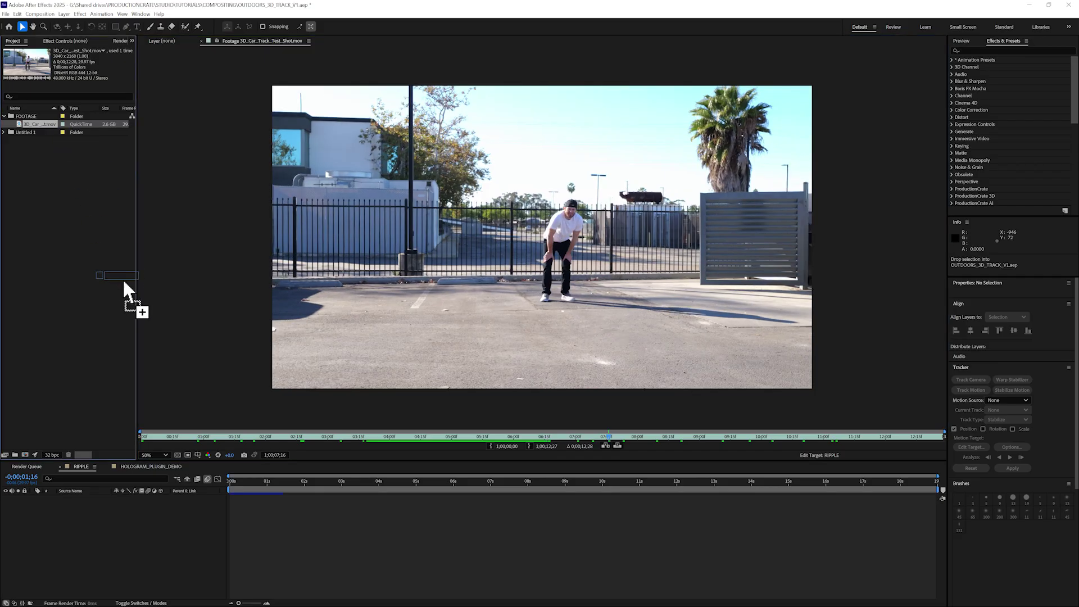
drag(27, 452, 25, 454)
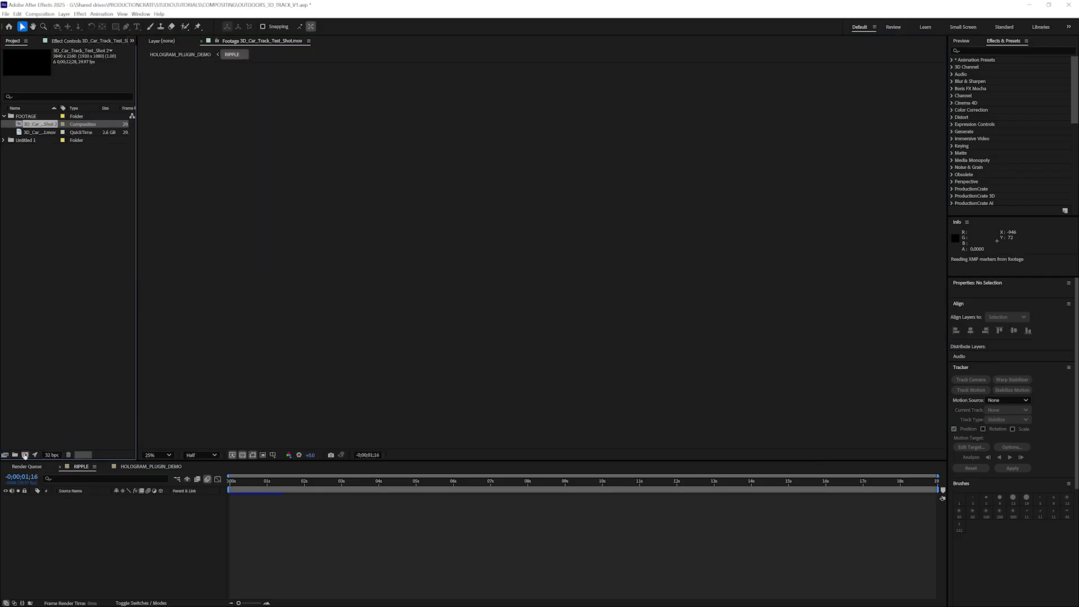
click(548, 383)
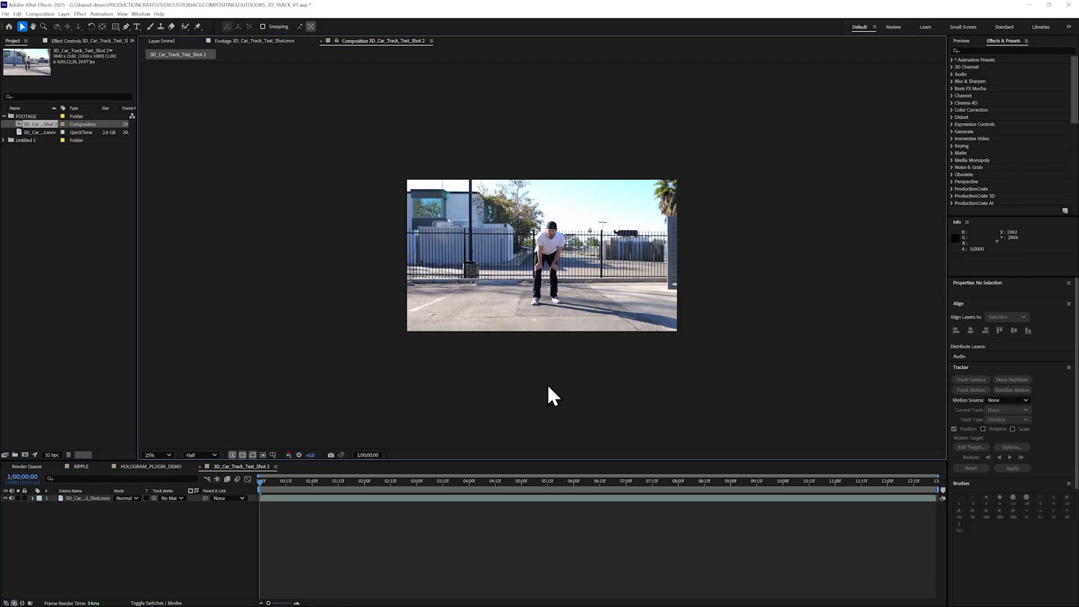
key(period)
key(period)
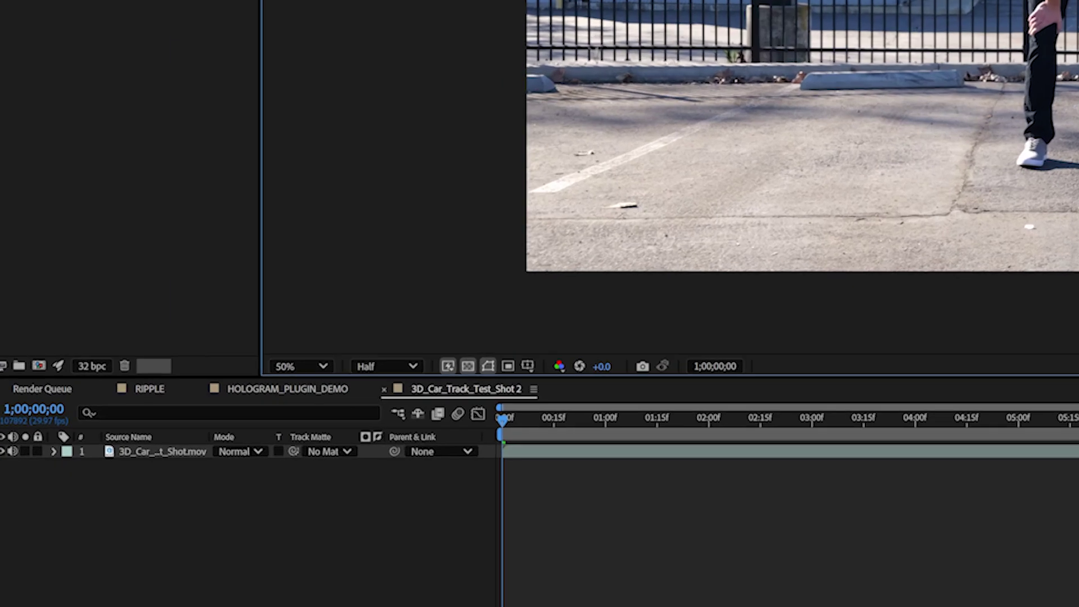
- Apply Track & Stabilize > Track Camera to the footage layer, solving 388 frames
right_click(76, 498)
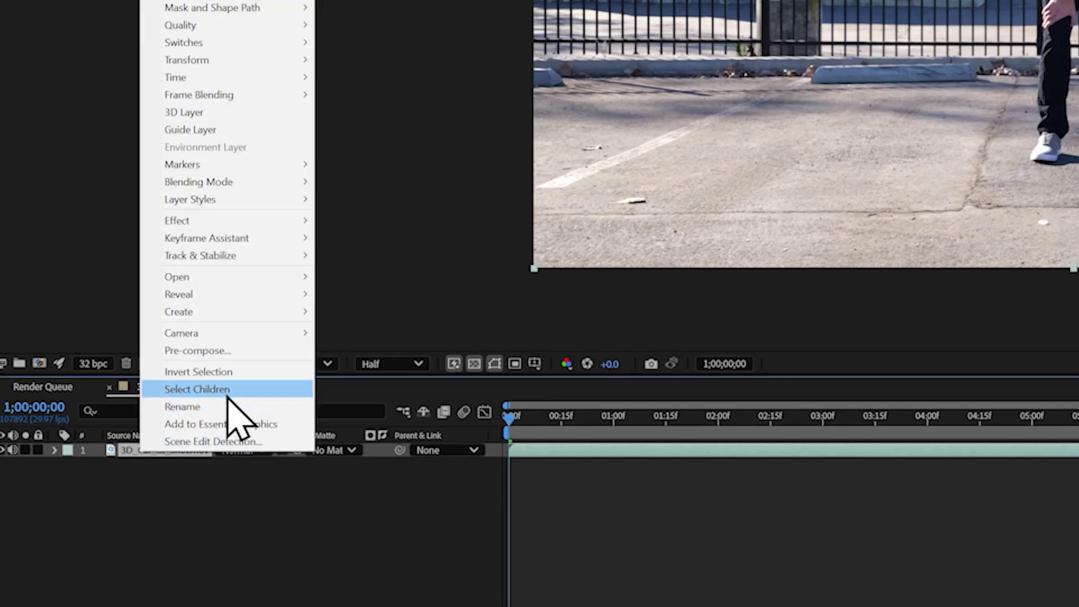
mouse_move(255, 254)
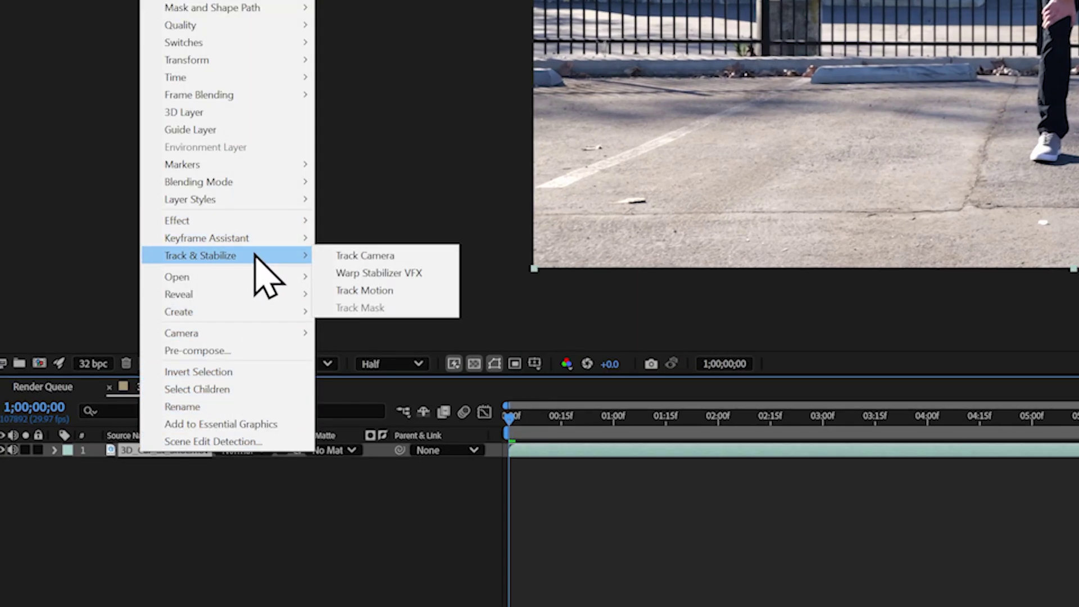
click(415, 256)
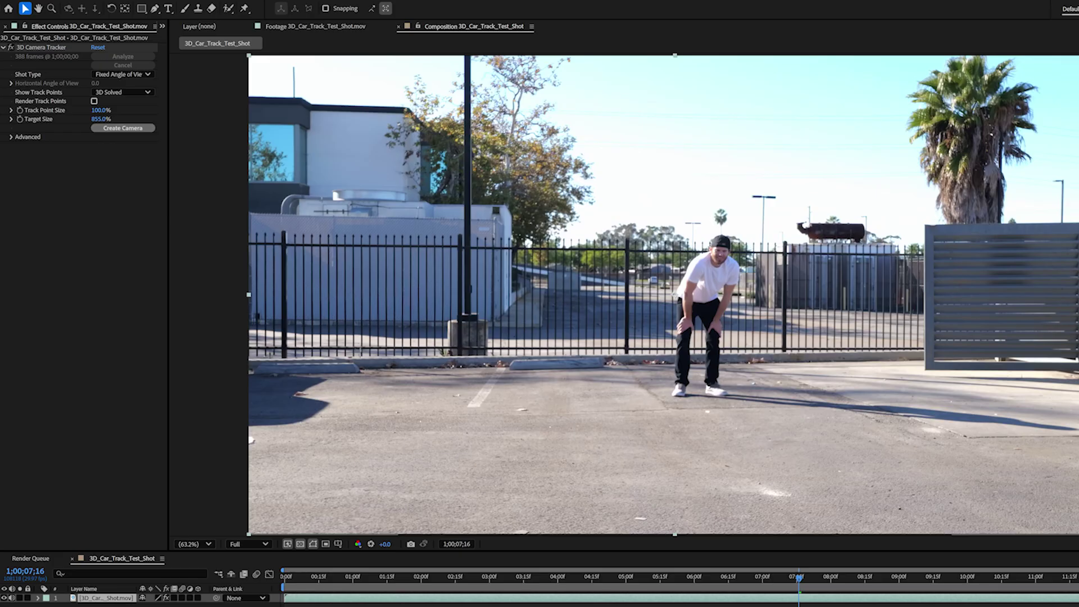
- Select the 3D Camera Tracker to show its track points and set Track Point Size to 447%
click(54, 46)
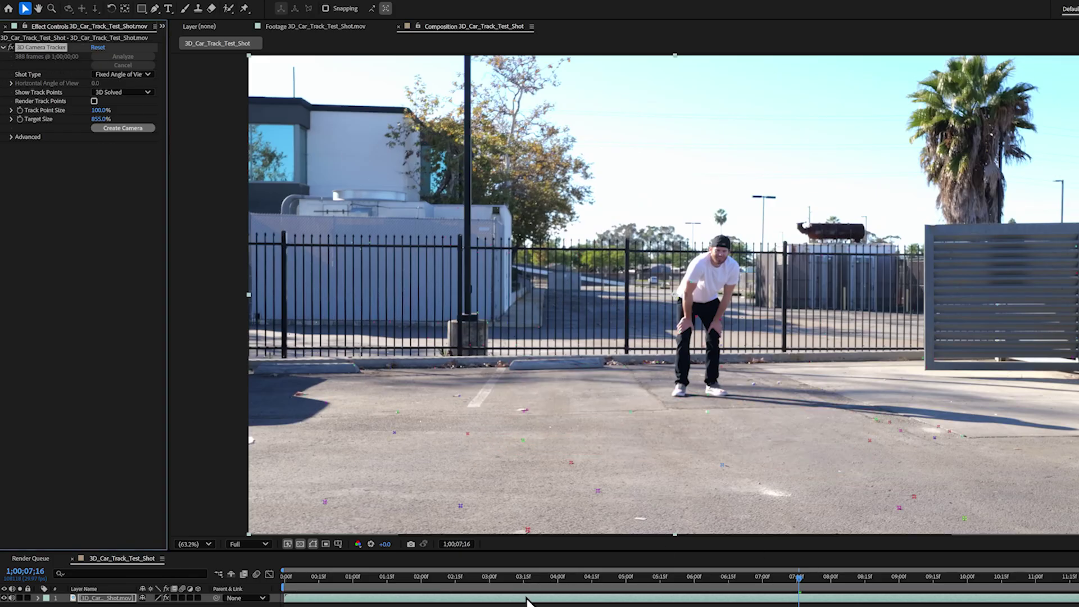
click(360, 576)
drag(331, 567, 617, 568)
drag(97, 112, 462, 306)
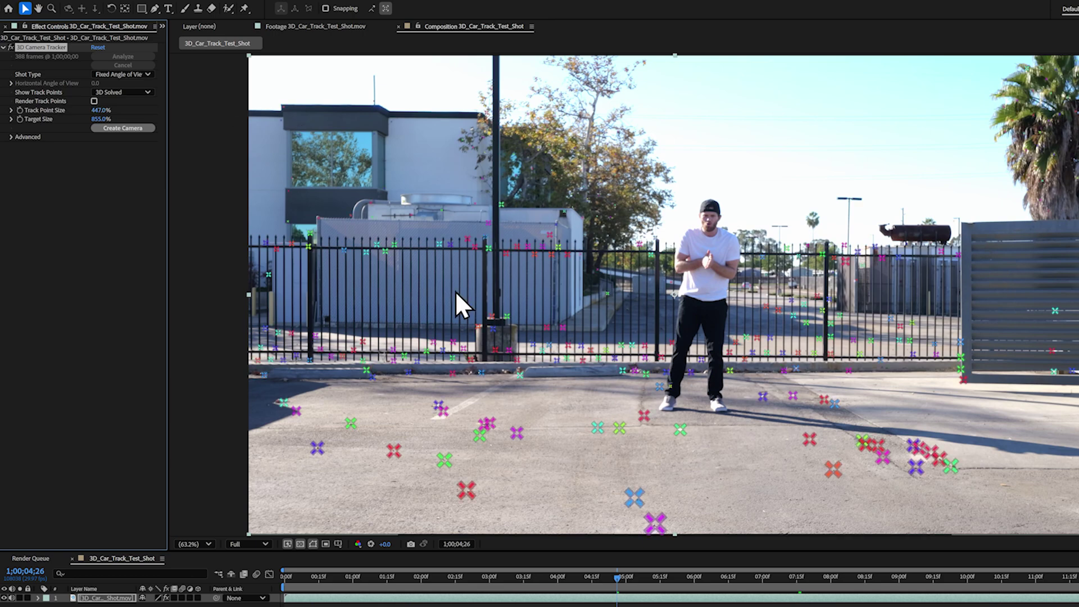
drag(426, 578, 709, 591)
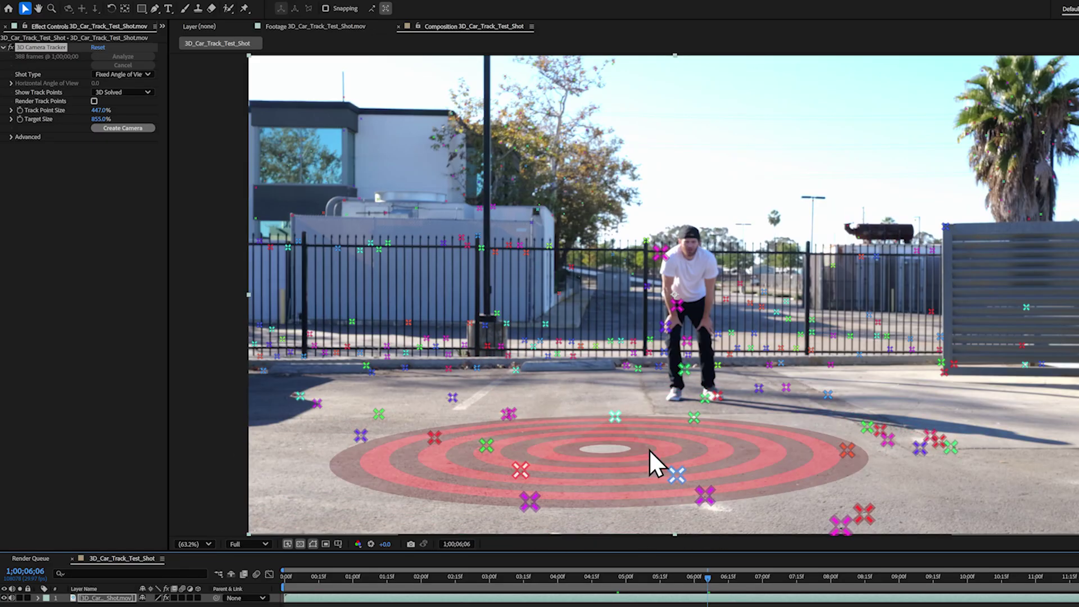
- Select a group of track points on the parking-lot pavement
click(649, 449)
right_click(625, 457)
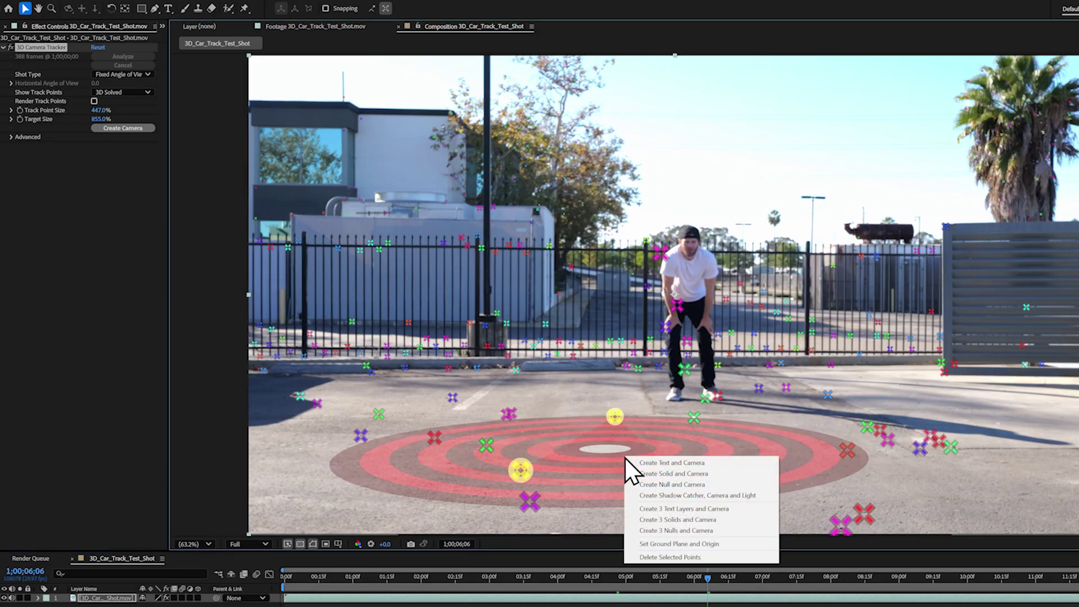
click(585, 480)
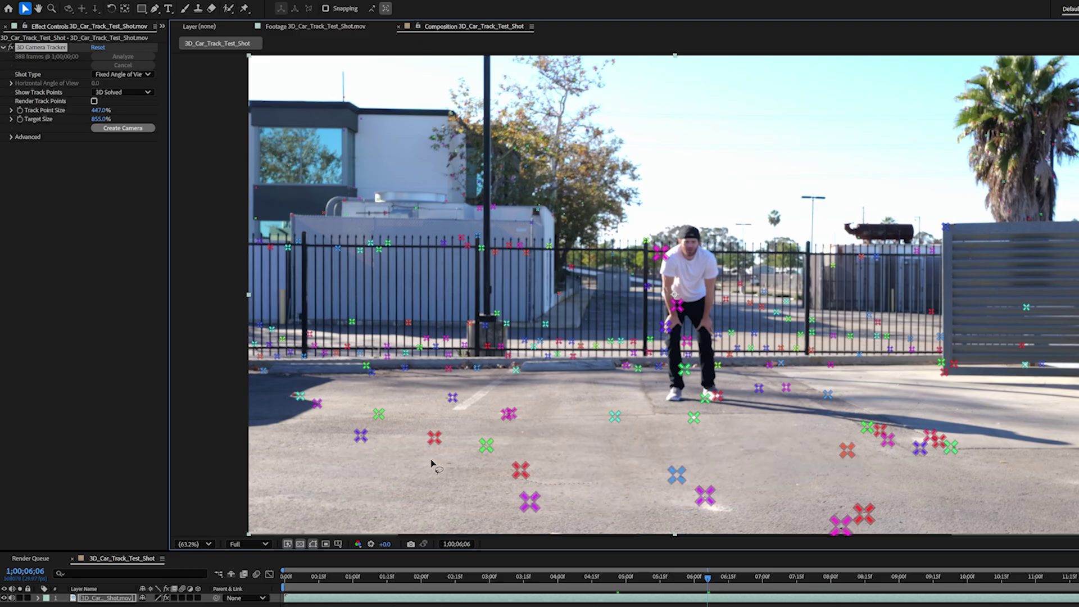
mouse_move(449, 428)
mouse_down()
mouse_move(526, 409)
mouse_move(765, 407)
mouse_move(925, 429)
mouse_move(976, 464)
mouse_move(950, 477)
mouse_up()
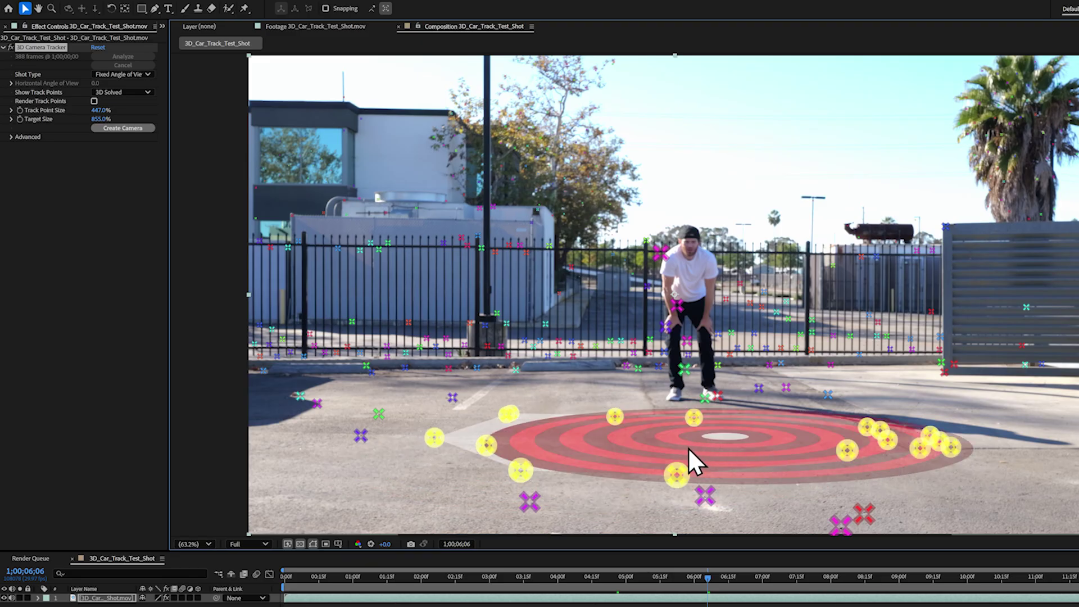
mouse_move(687, 447)
mouse_down()
mouse_move(403, 448)
mouse_move(422, 428)
mouse_move(517, 409)
mouse_move(704, 408)
mouse_move(916, 426)
mouse_move(978, 467)
mouse_move(952, 474)
mouse_move(711, 440)
mouse_up()
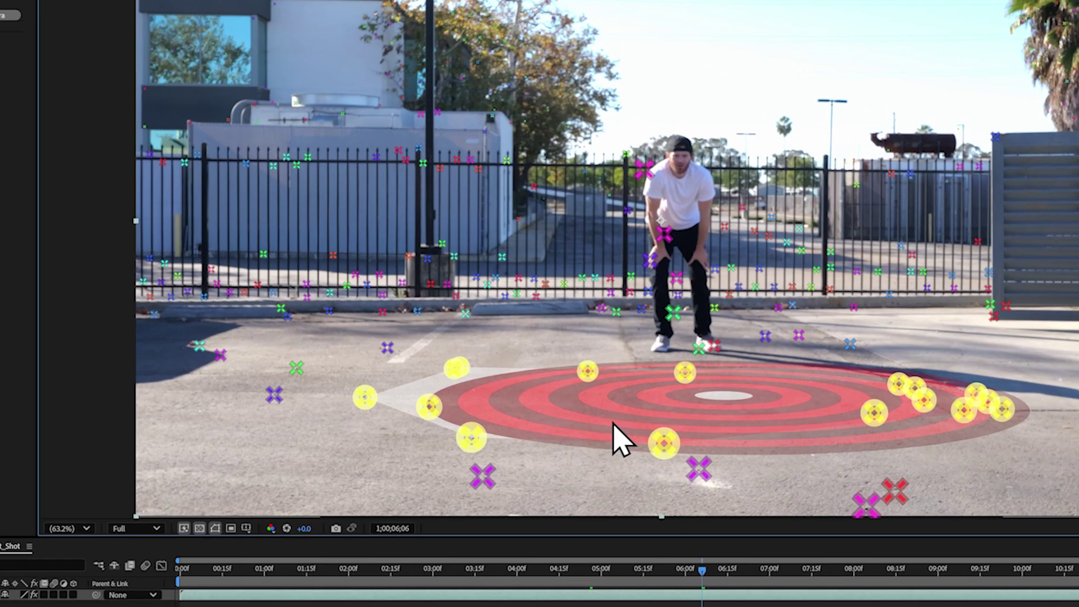
- Set the selected points as ground plane and origin, then create a tracked solid and camera
right_click(641, 452)
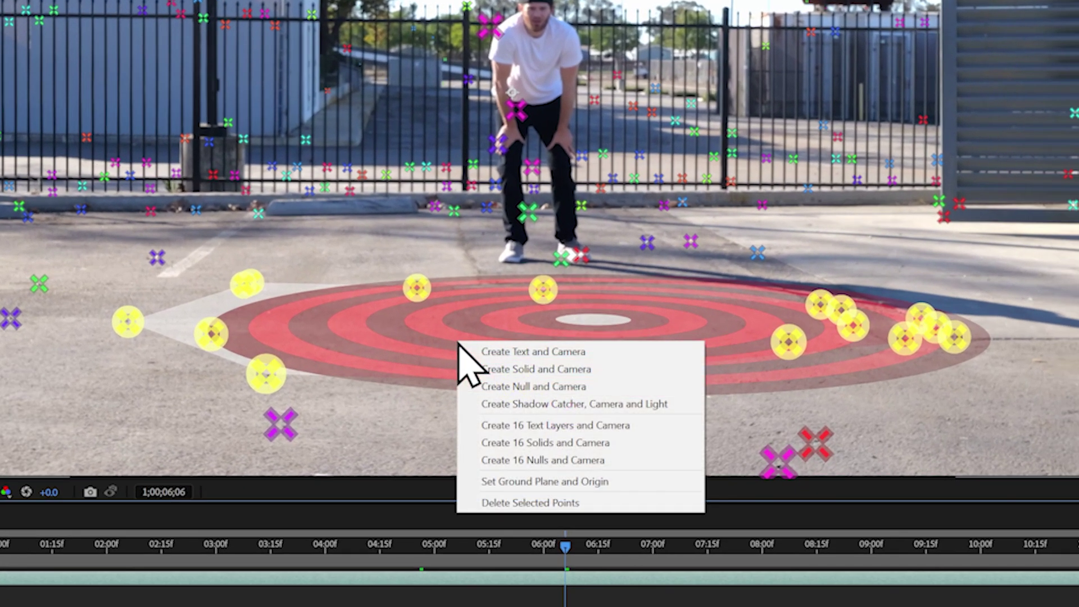
click(646, 481)
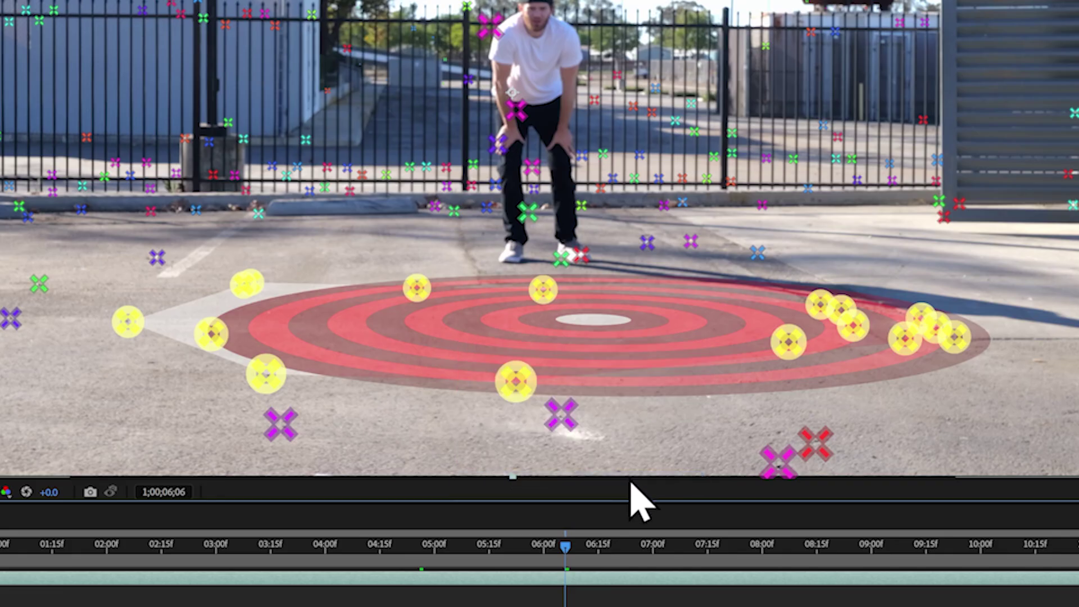
right_click(570, 341)
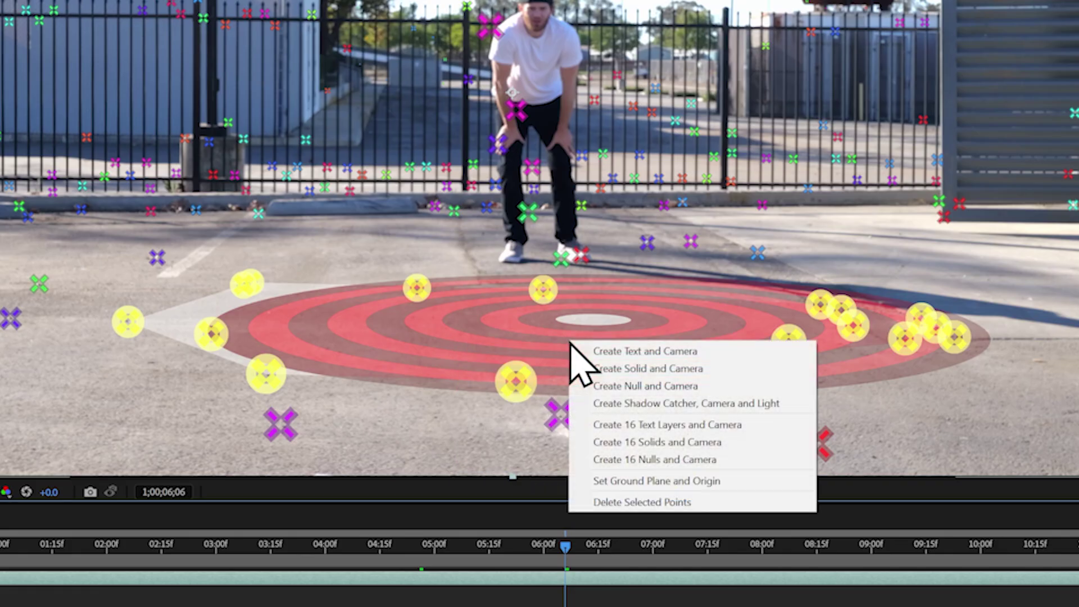
click(742, 375)
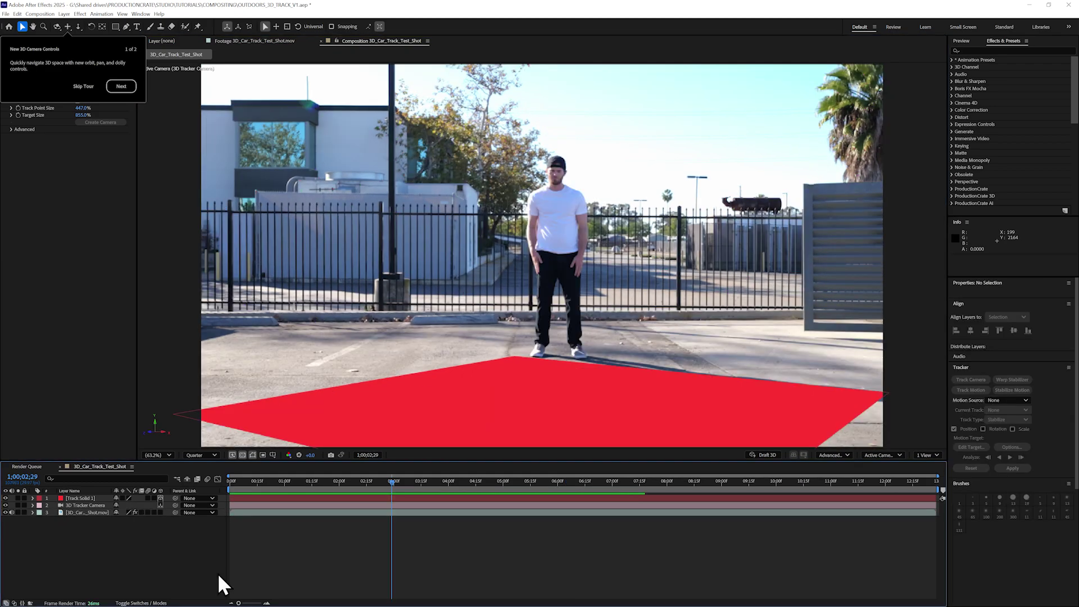
- Preview the solid's tracking and reveal Track Solid 1's Position values
key(space)
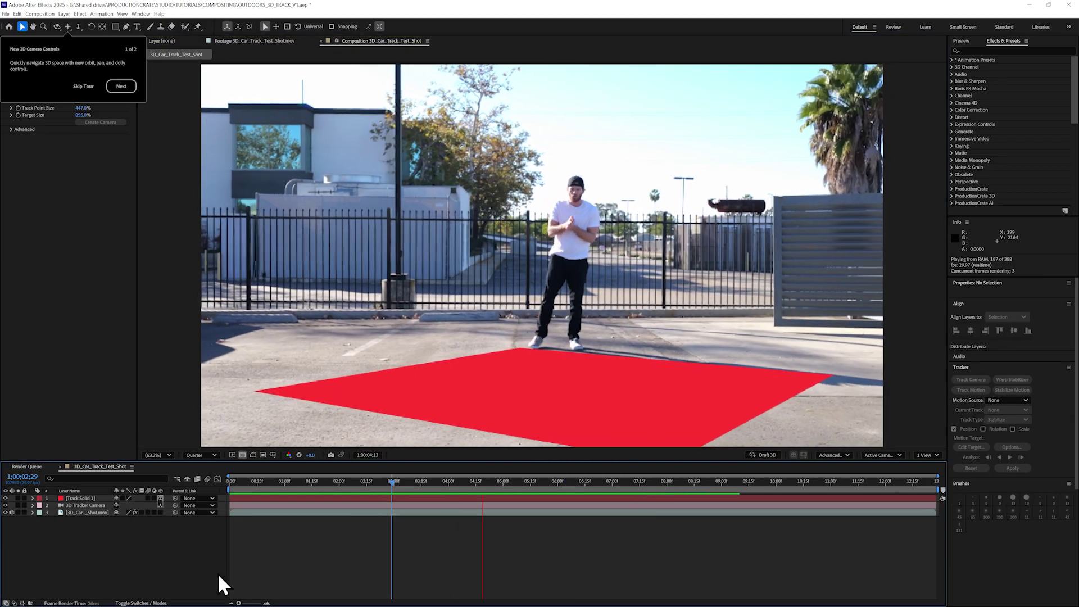
click(93, 498)
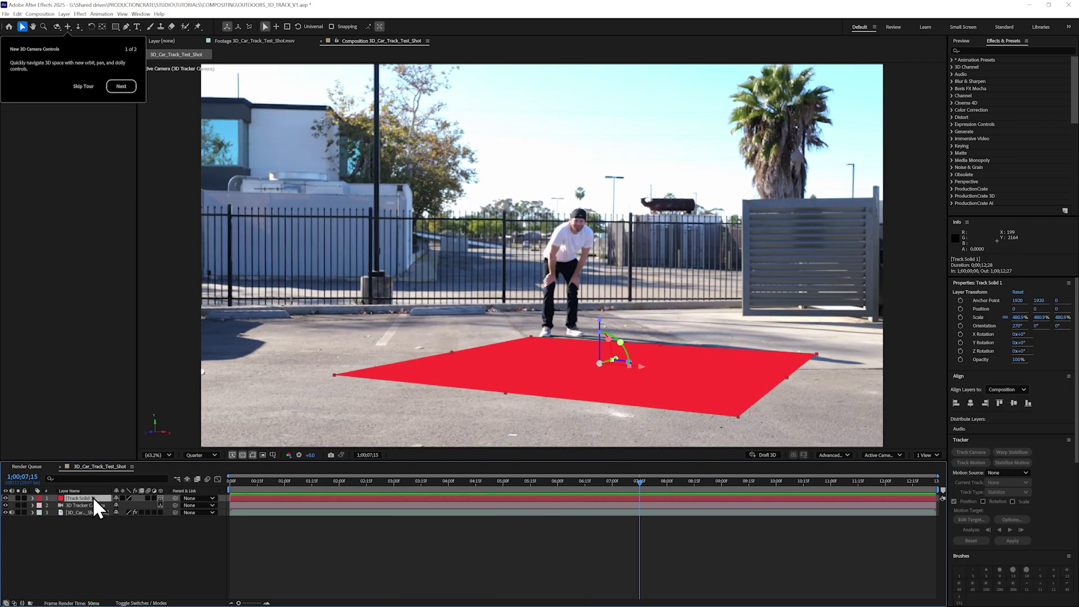
key(p)
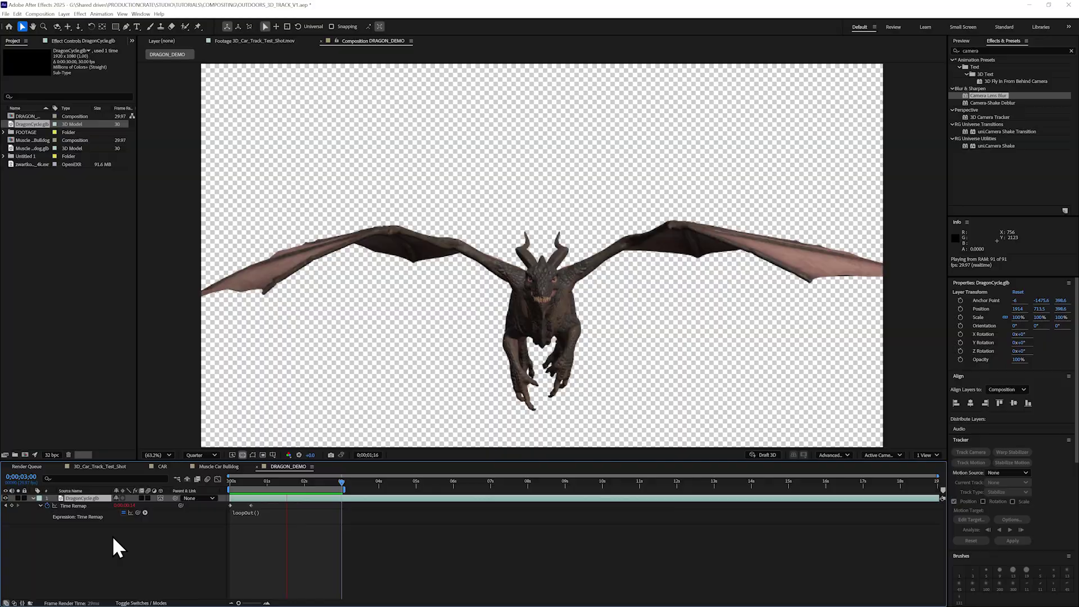
- Tilt a layer's X Rotation, then highlight the GLB download format for the Fat Man model
key(r)
drag(127, 516, 140, 529)
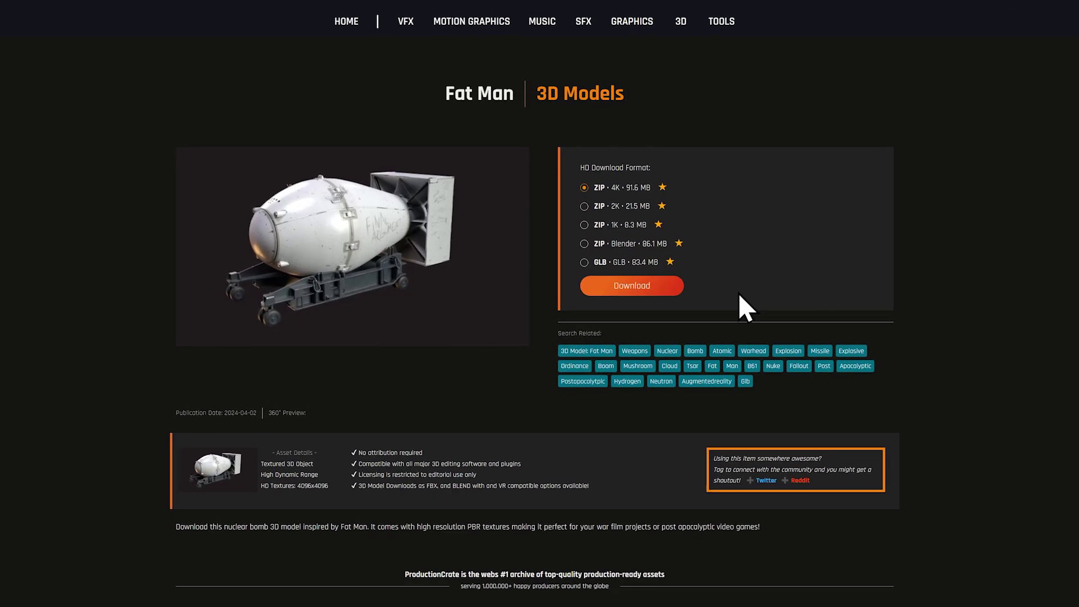
drag(657, 265, 587, 267)
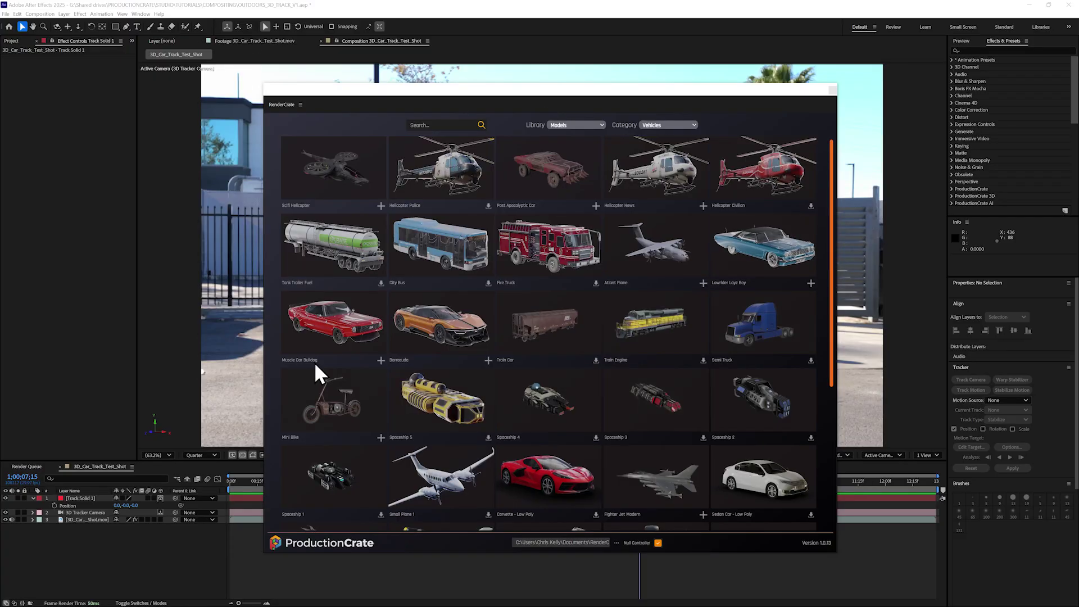
- Import Muscle Car Bulldog from the RenderCrate Vehicles list and close the library
scroll(547, 308, down, 3)
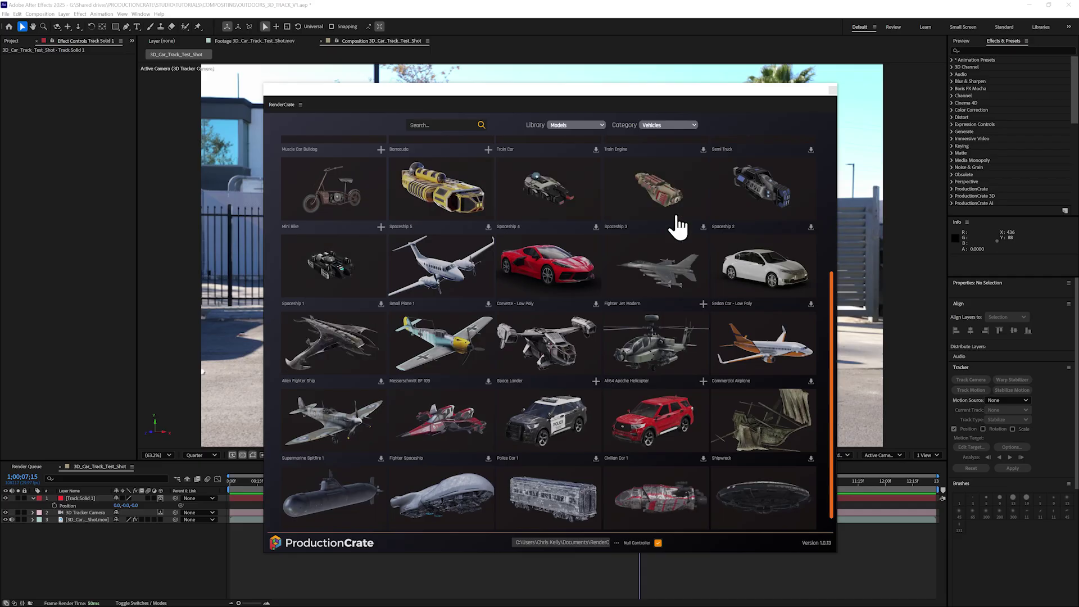
scroll(578, 453, up, 3)
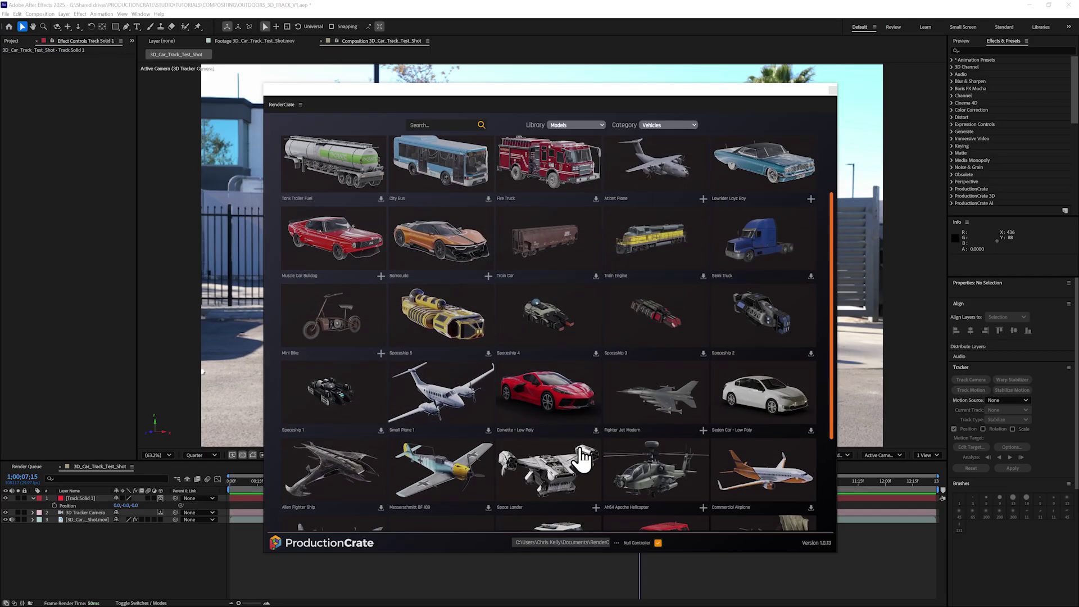
click(381, 363)
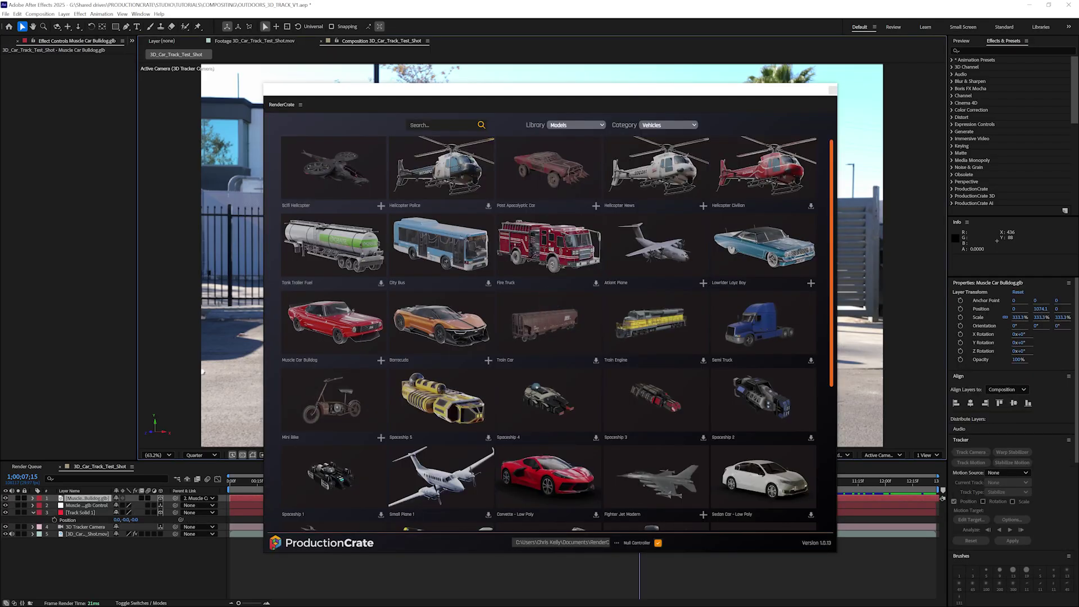
click(832, 90)
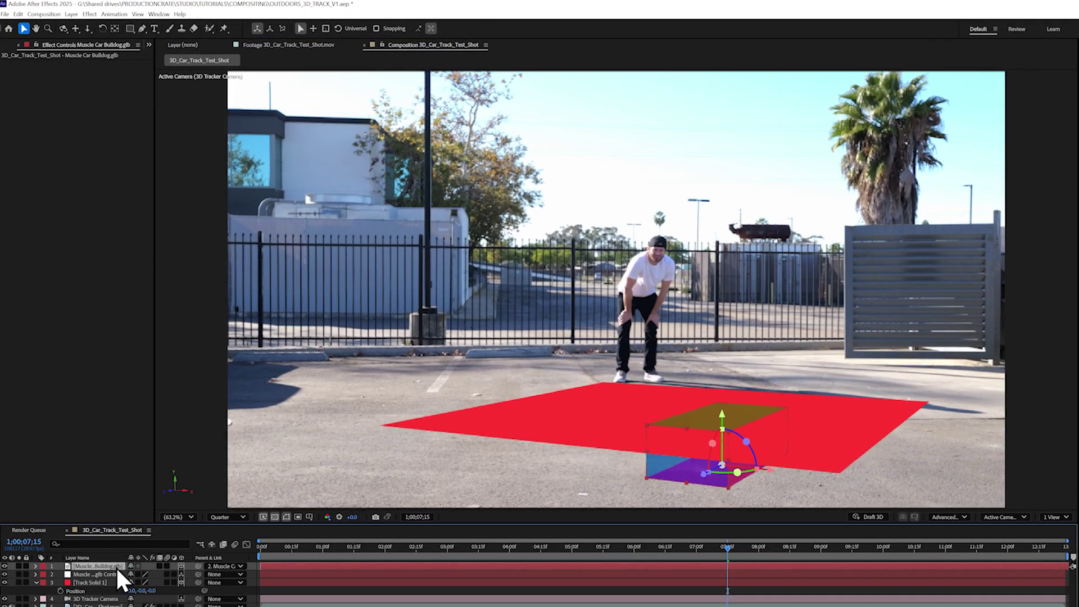
- Delete the car layers and select Muscle Car Bulldog.glb in the Project panel
key(Delete)
key(Delete)
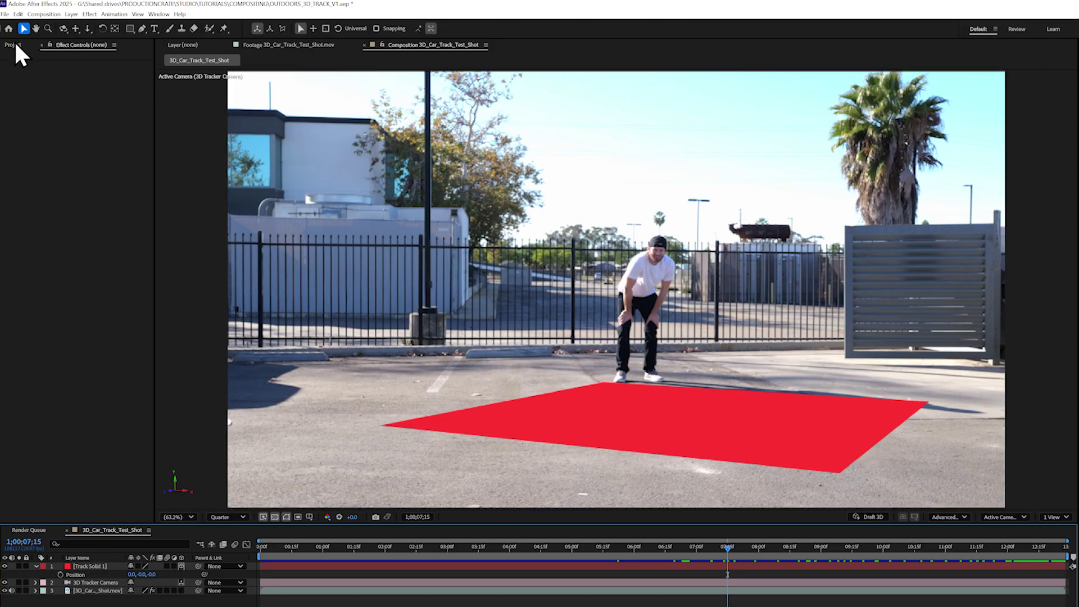
key(ctrl+0)
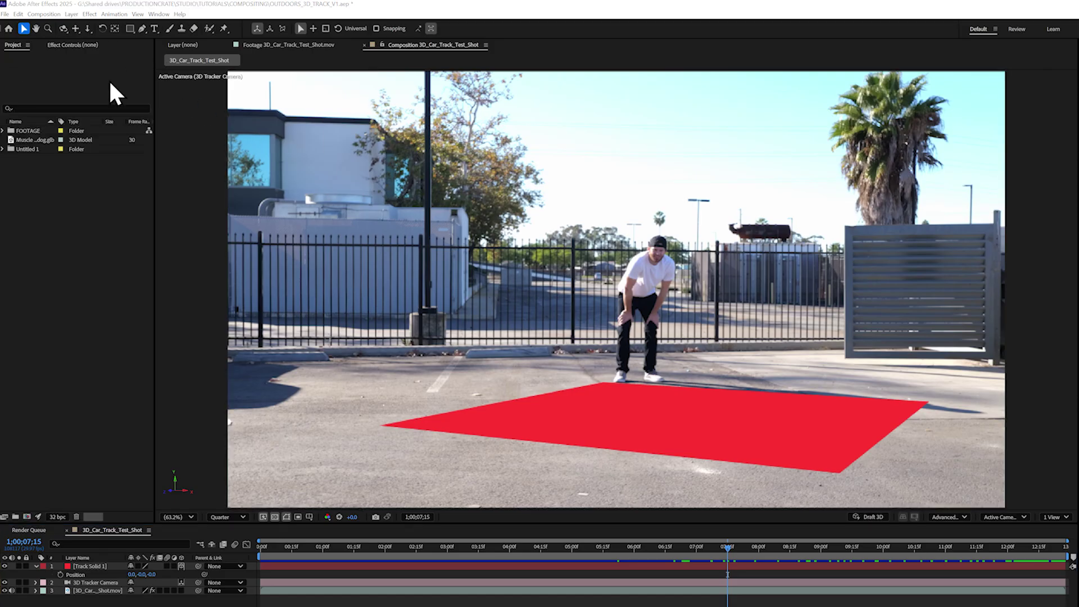
click(35, 142)
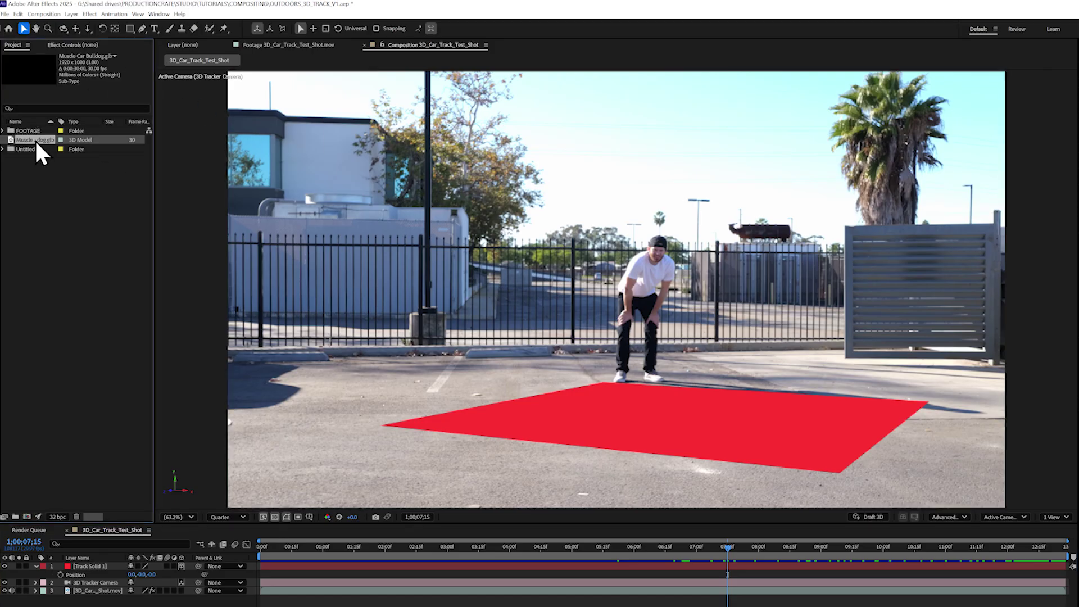
- Drag Muscle Car Bulldog.glb into the viewer, keeping position unaffected while scaling
drag(189, 138, 652, 341)
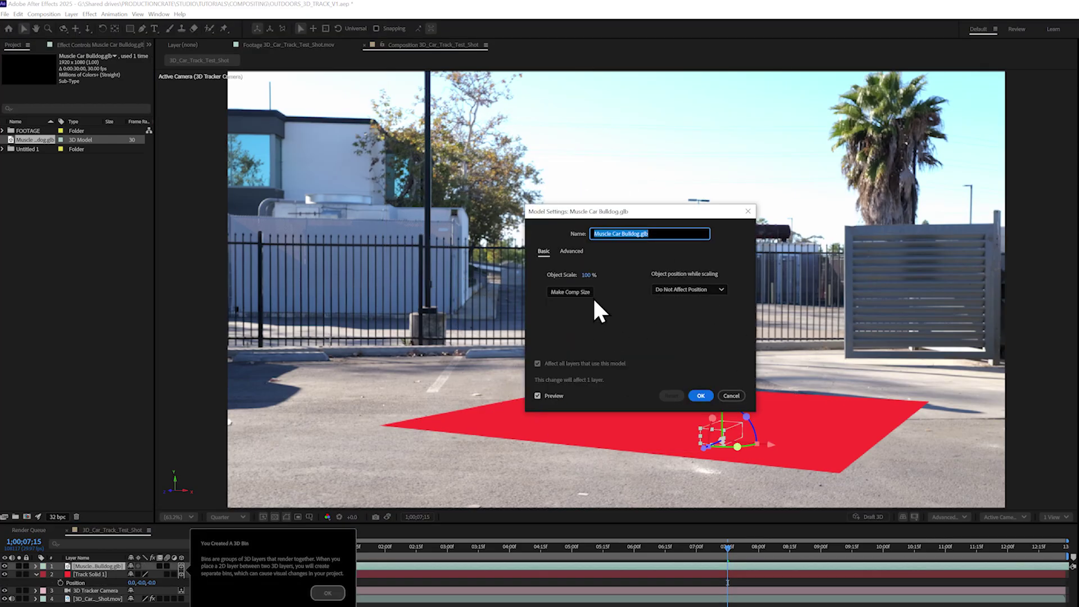
click(574, 292)
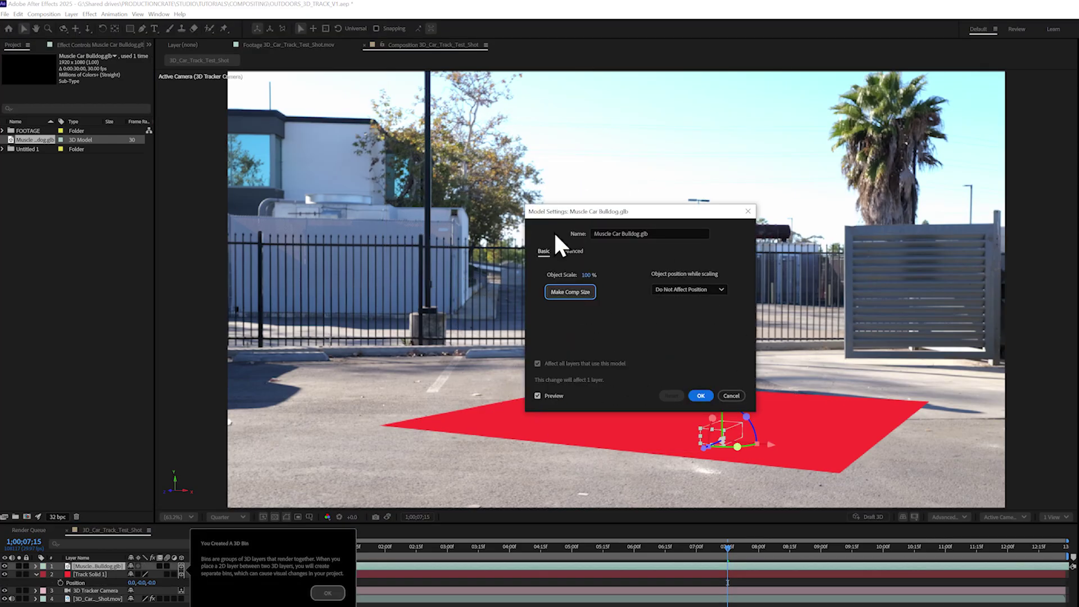
click(711, 288)
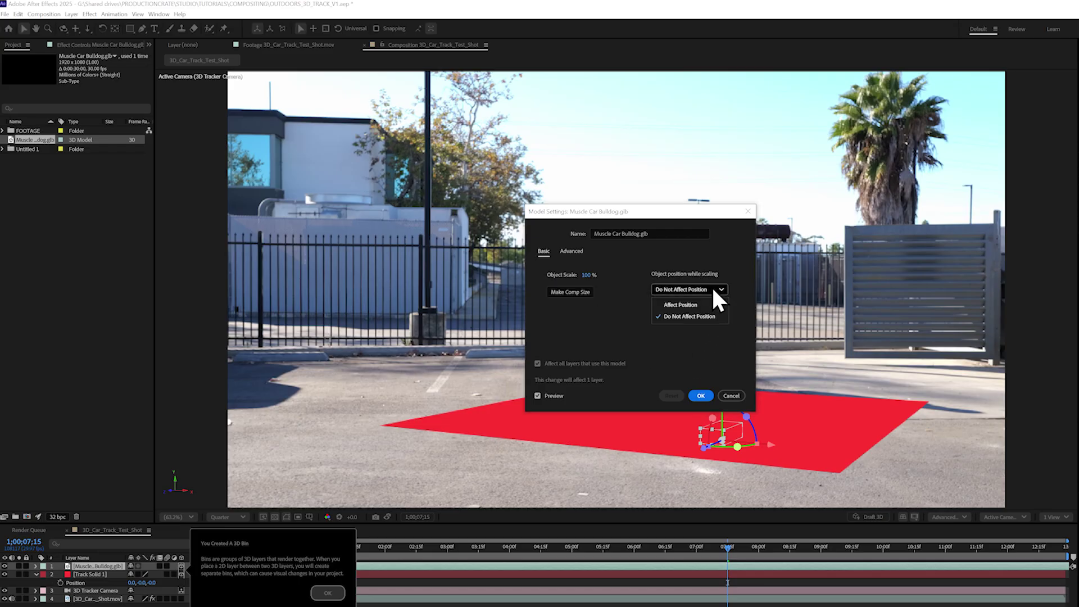
click(723, 316)
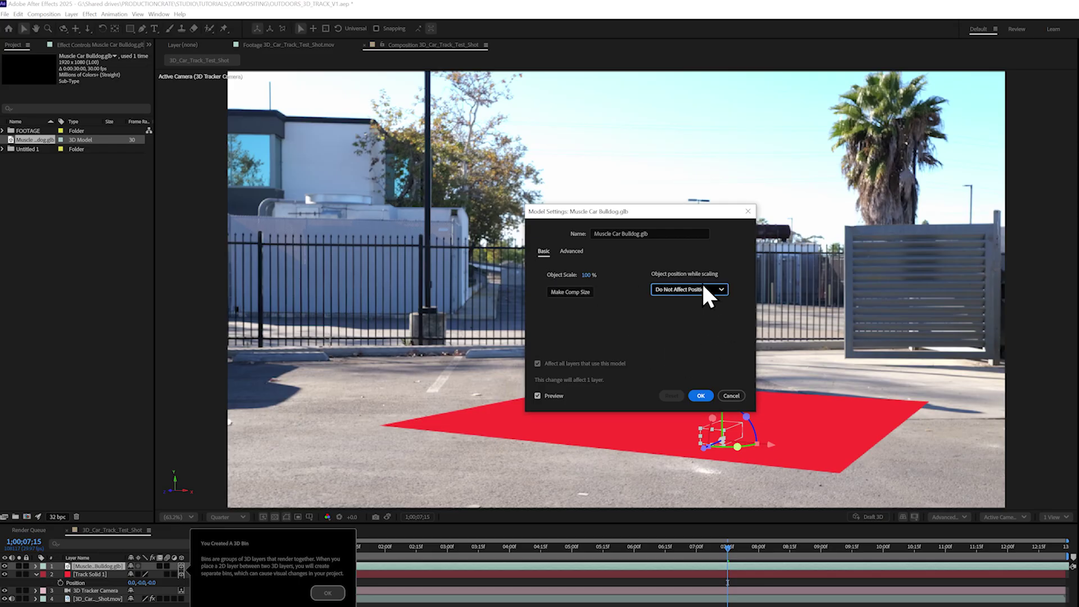
- Keep meters as units and Y as up axis in Advanced settings, then confirm
click(571, 251)
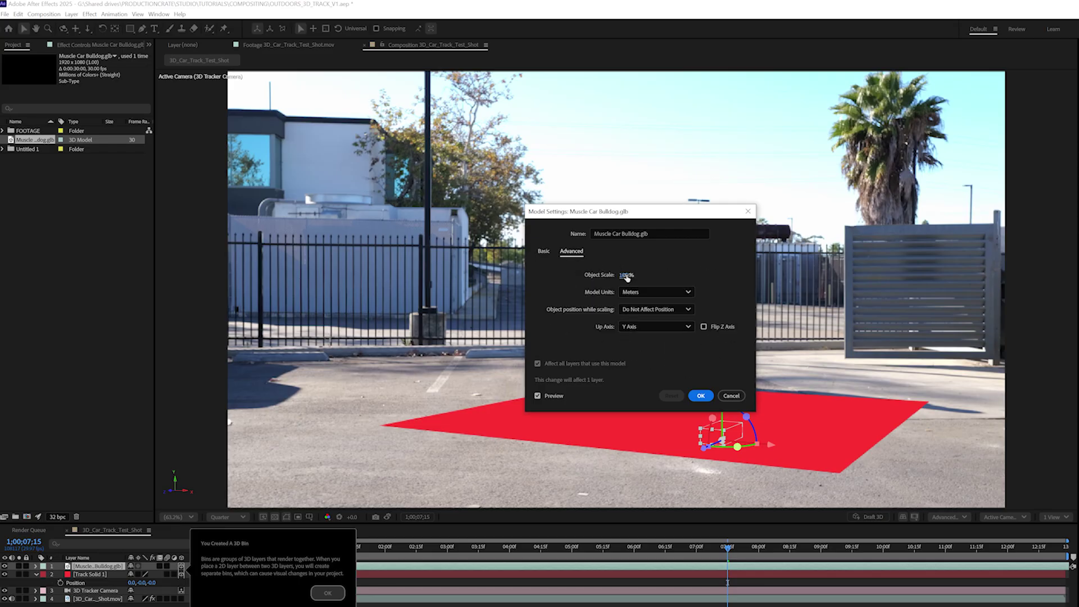
click(683, 291)
click(684, 291)
click(678, 327)
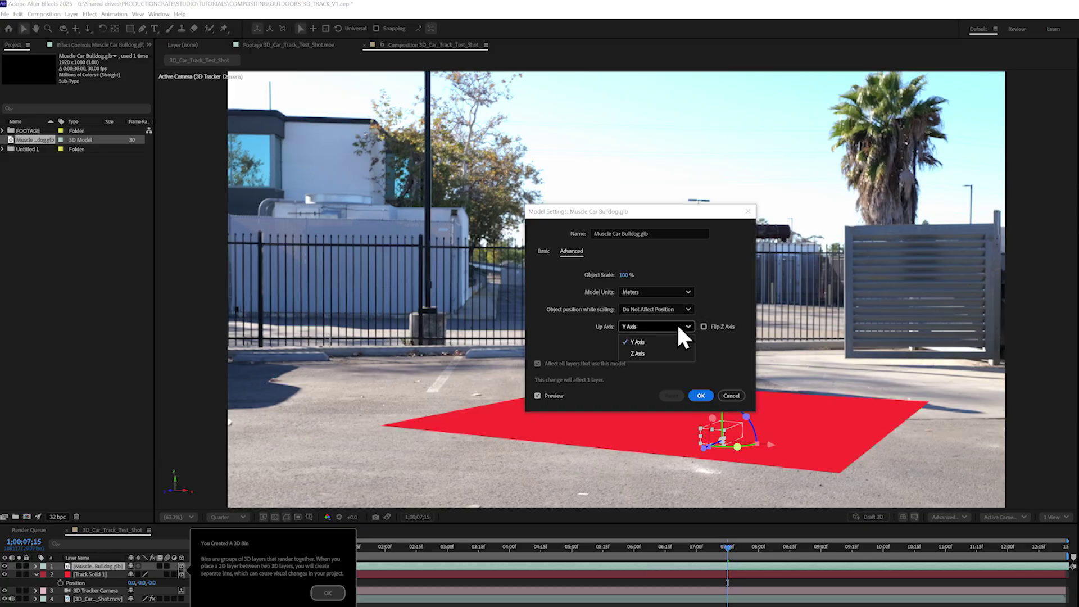
click(679, 327)
click(682, 309)
click(674, 310)
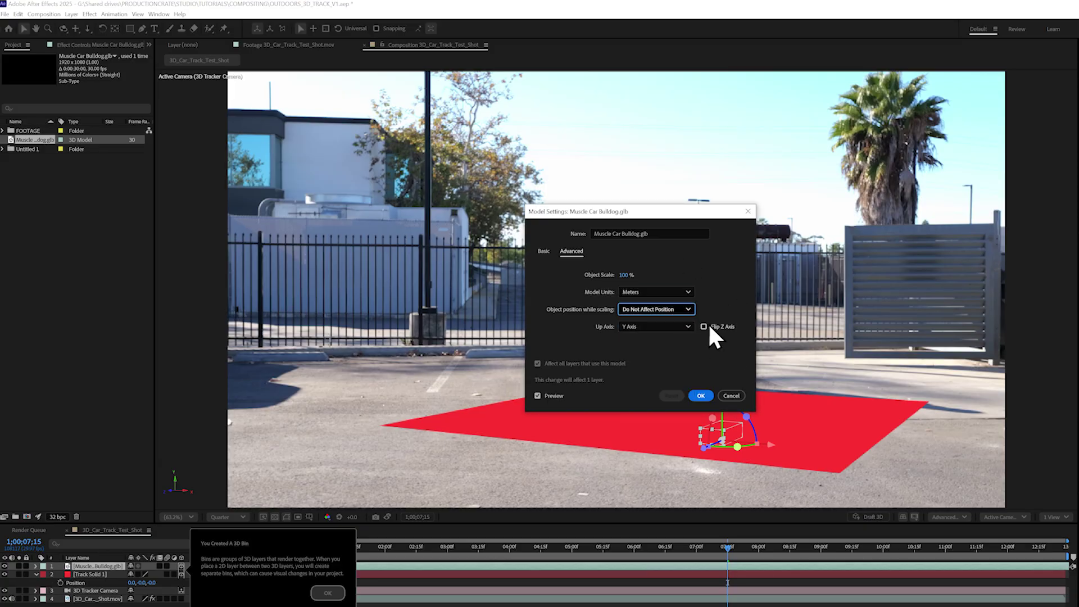
click(697, 395)
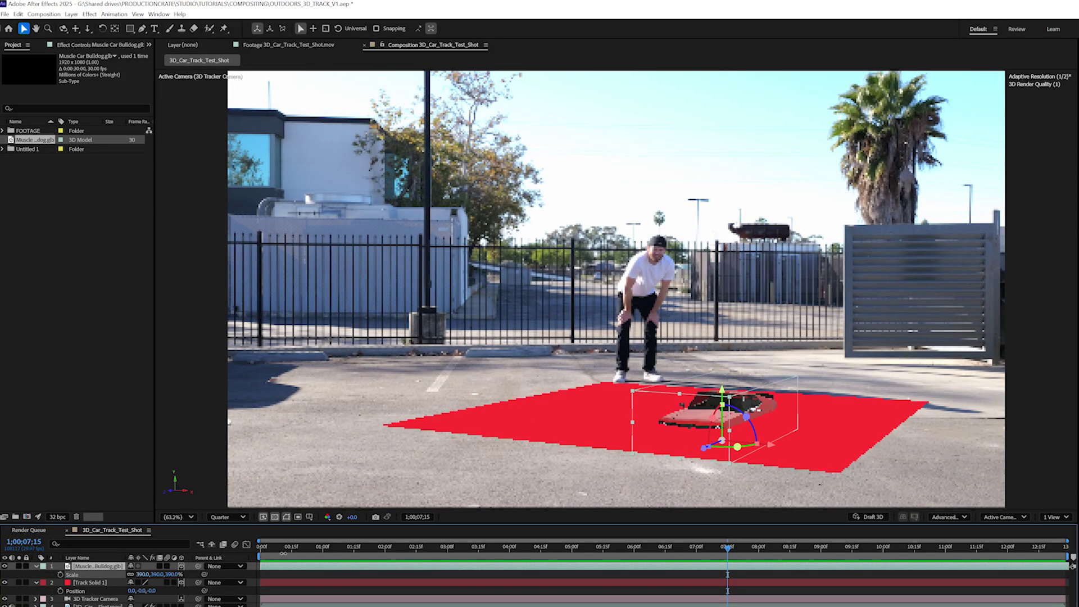
- Scale the car to 1196% and the GROUND solid to 1007.9%
drag(519, 526, 609, 513)
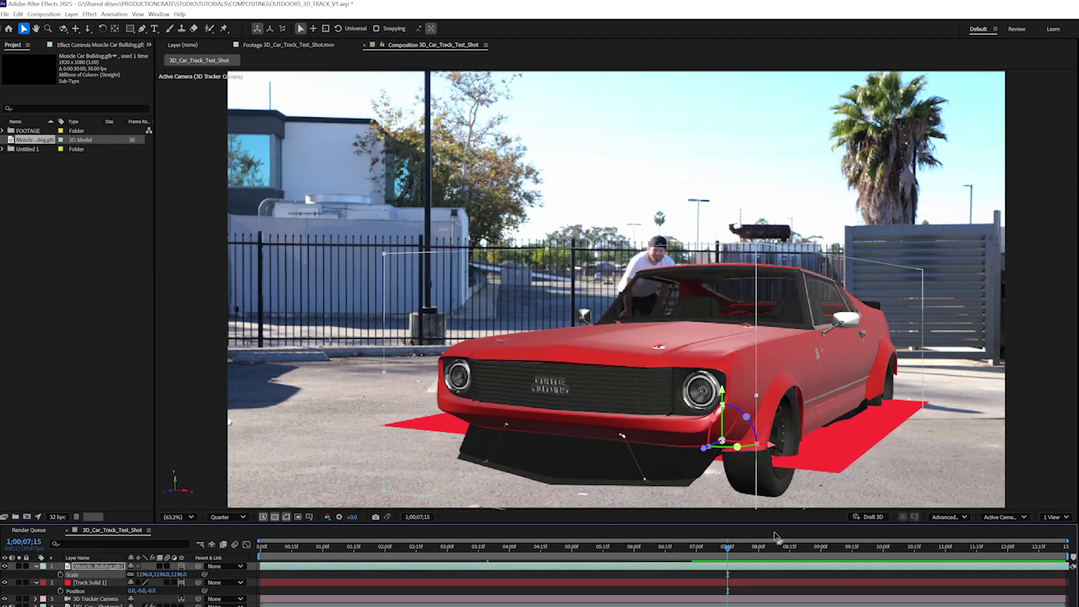
click(91, 583)
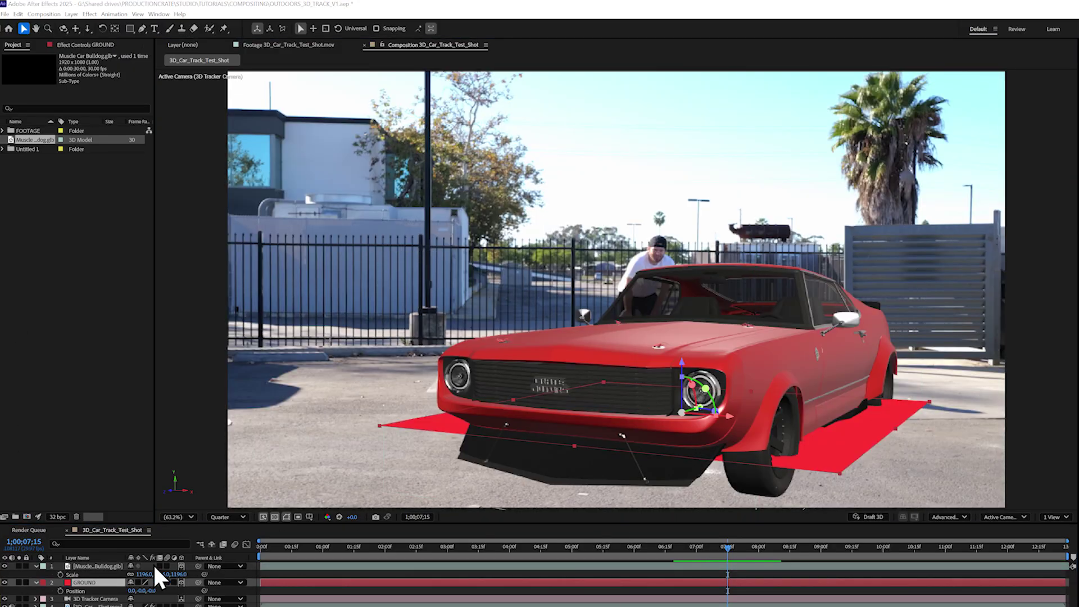
key(s)
drag(159, 591, 613, 532)
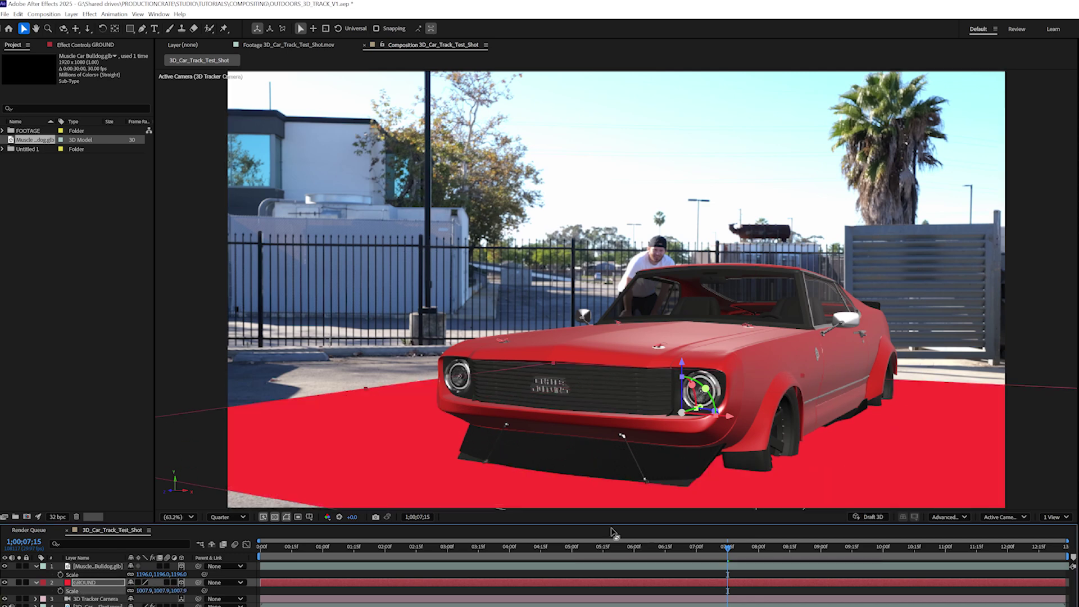
click(1003, 518)
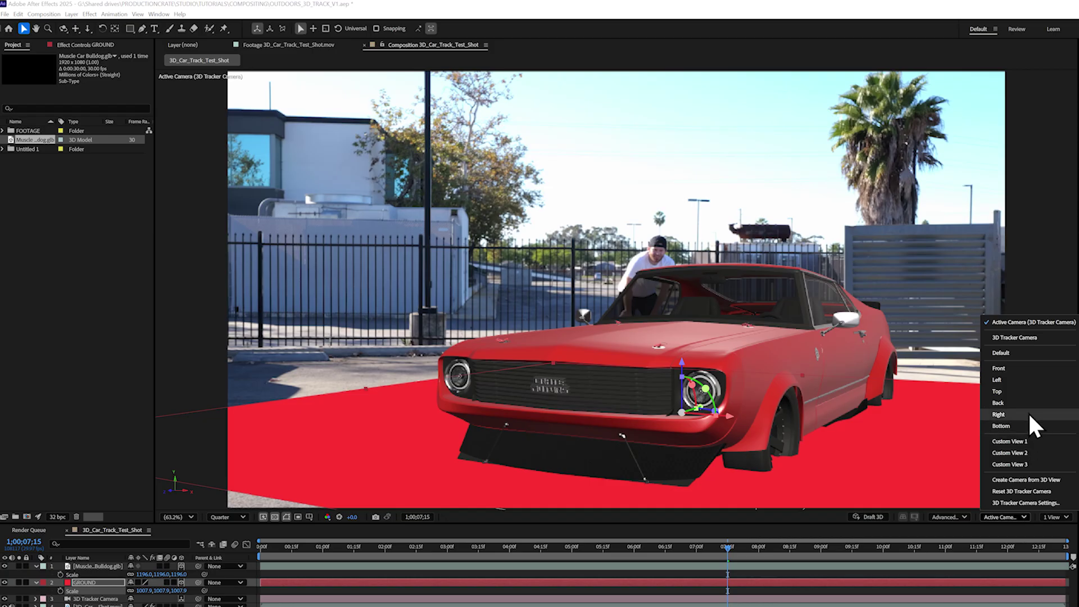
- Switch to Front view and zoom and orbit to frame the car's wheels against the ground
click(1038, 368)
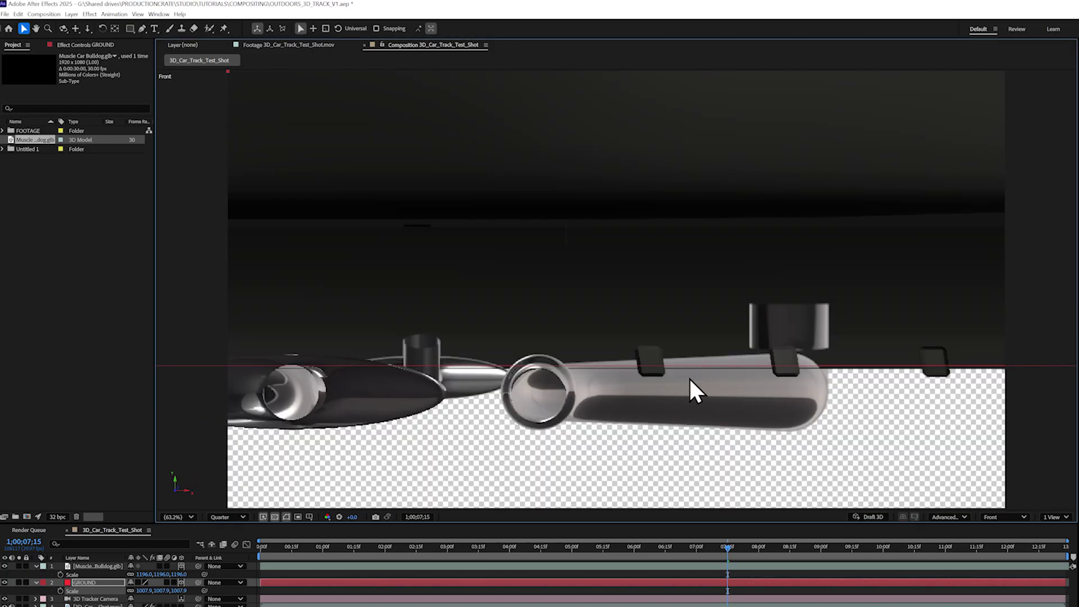
key(comma)
key(comma)
key(comma)
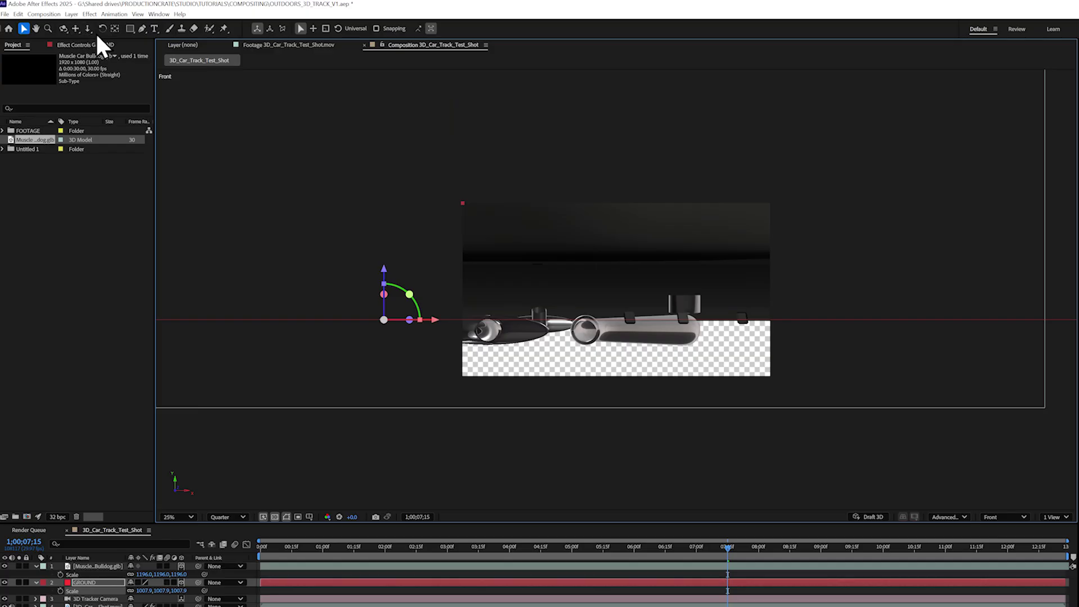
key(c)
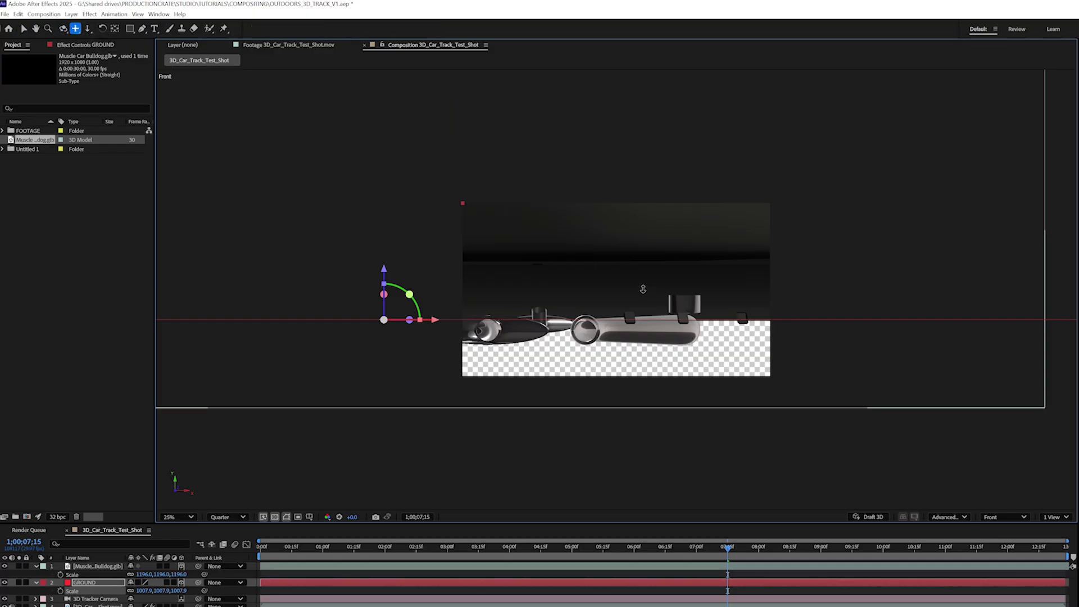
drag(629, 320, 581, 357)
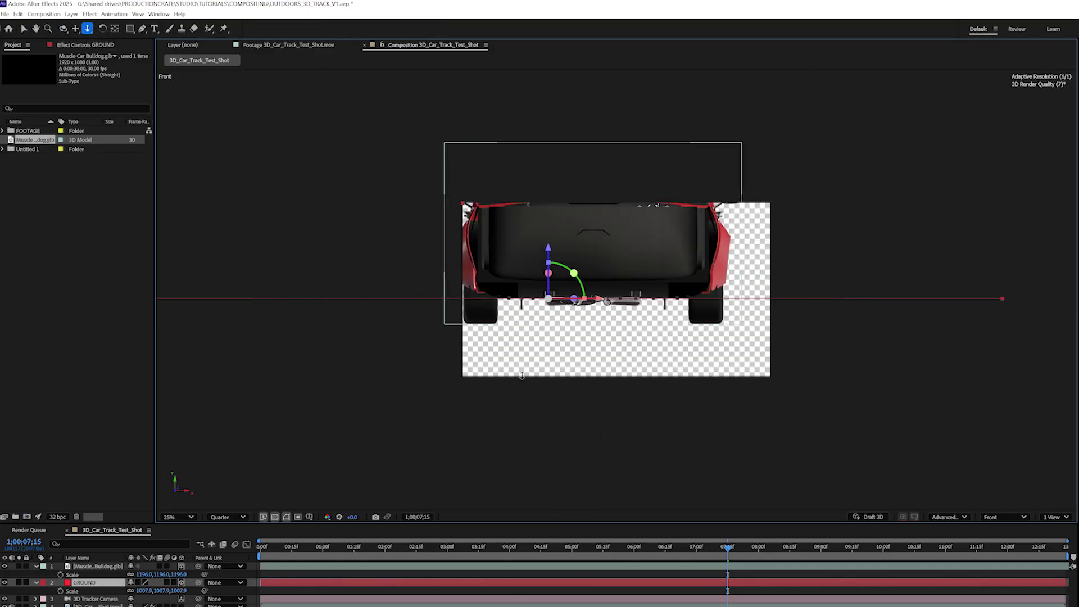
key(period)
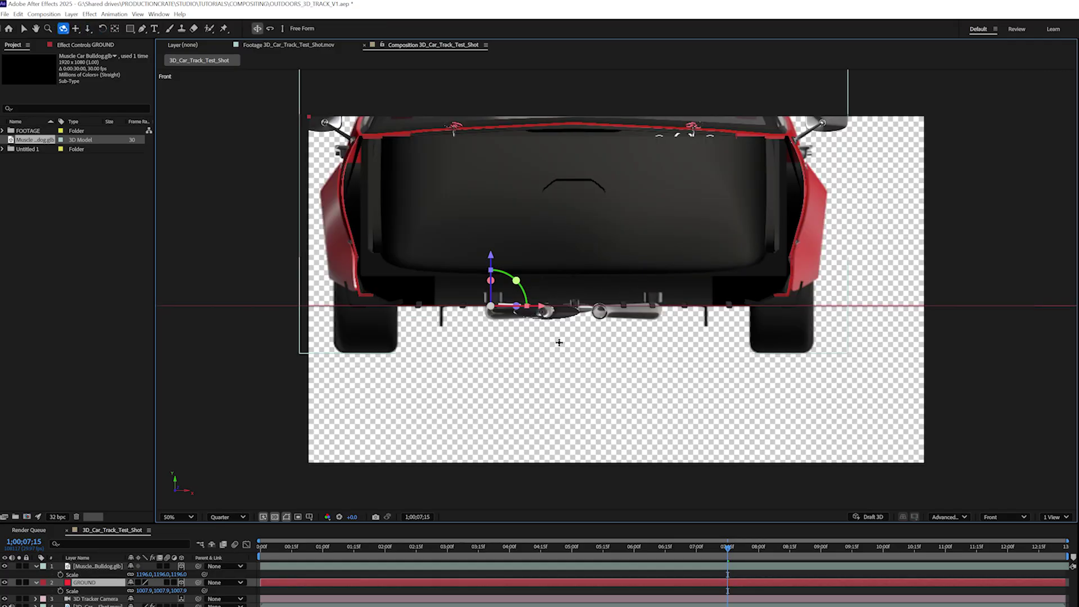
drag(597, 326, 572, 324)
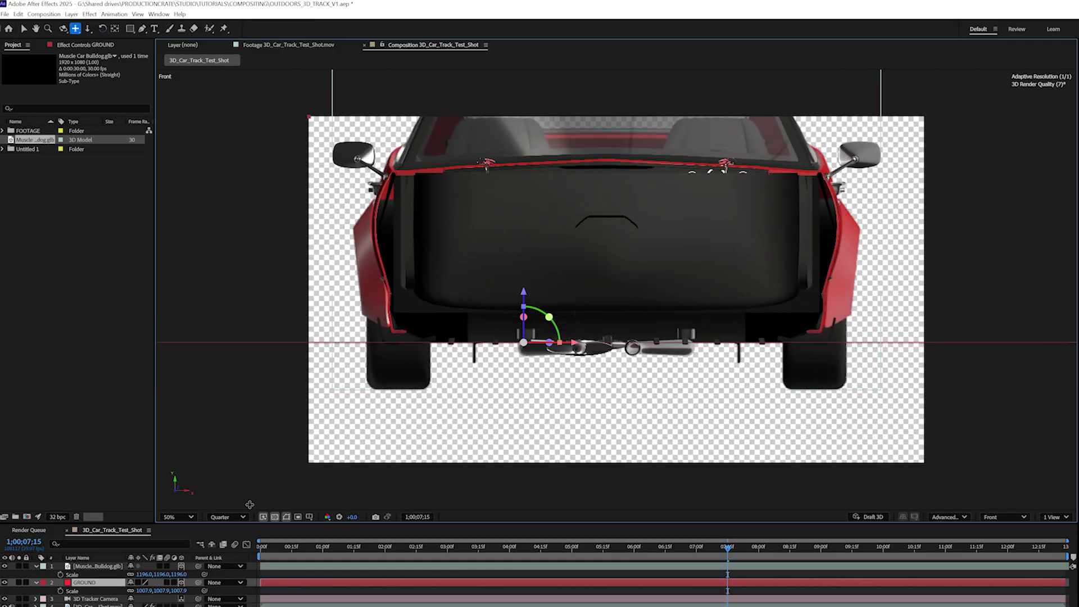
- Raise the car on Y so its wheels rest on the ground, then shrink it to 88%
click(106, 566)
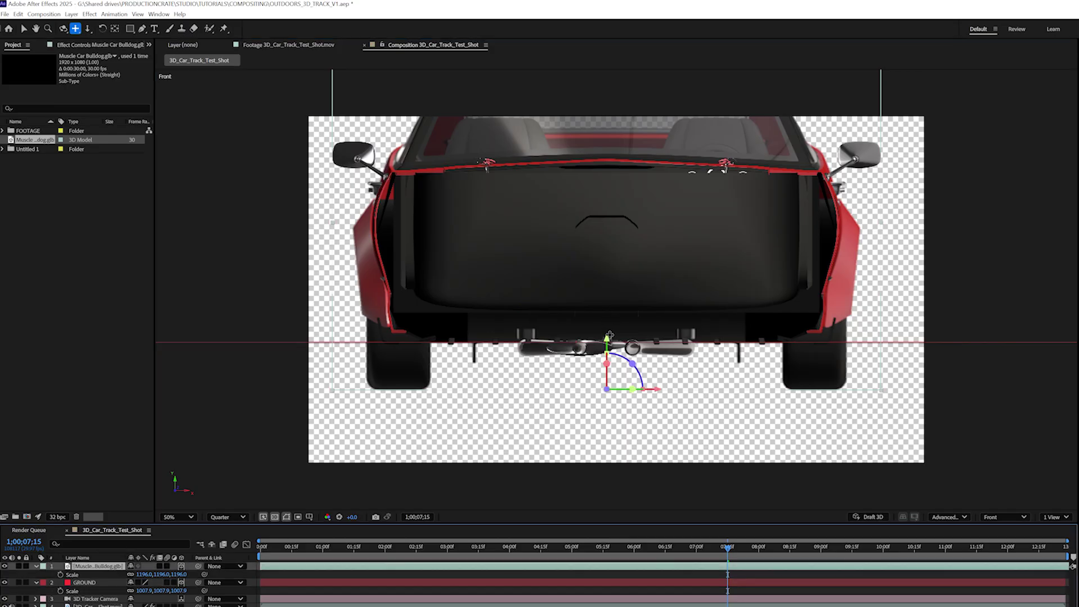
key(v)
drag(612, 345, 612, 297)
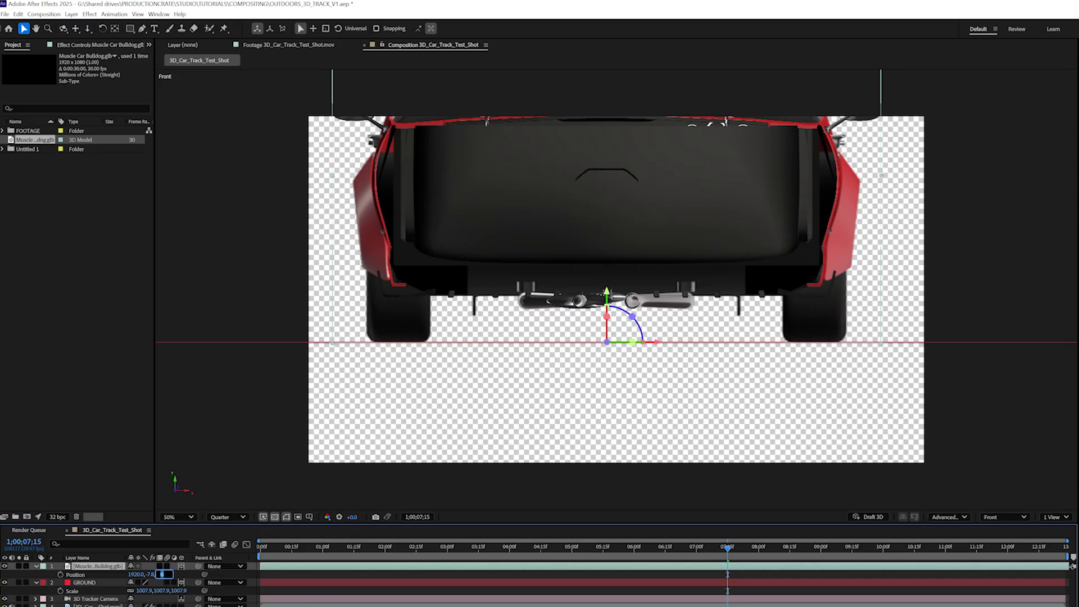
key(Return)
key(Return)
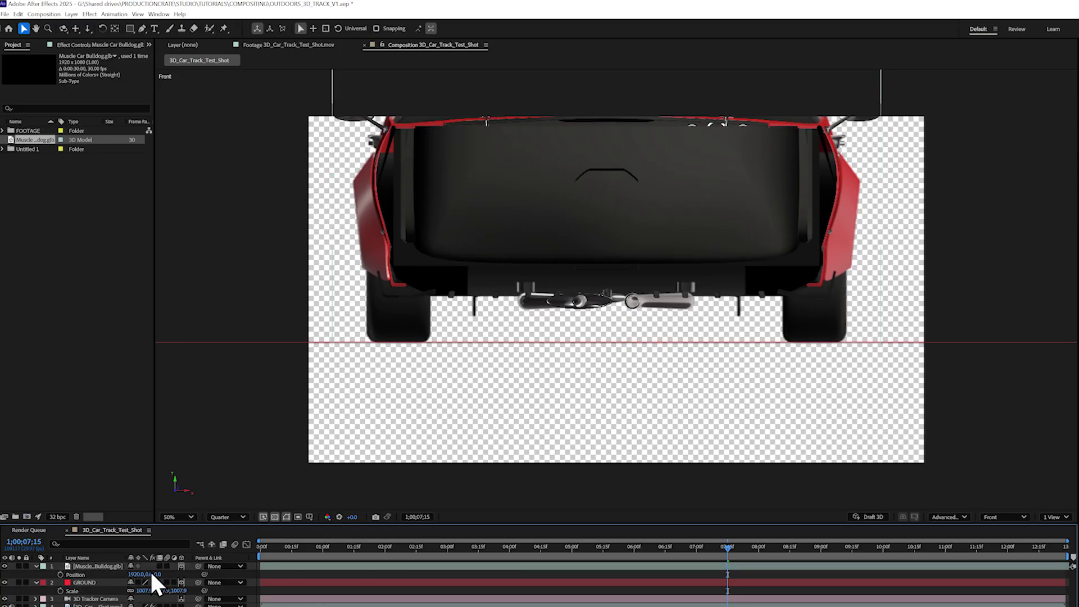
click(103, 568)
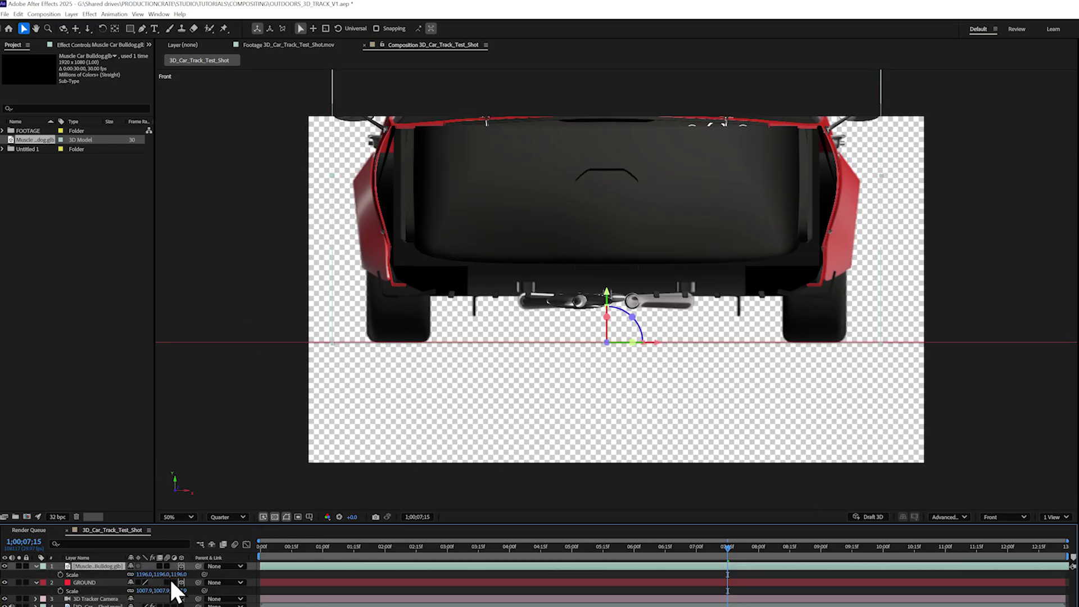
drag(144, 578, 118, 577)
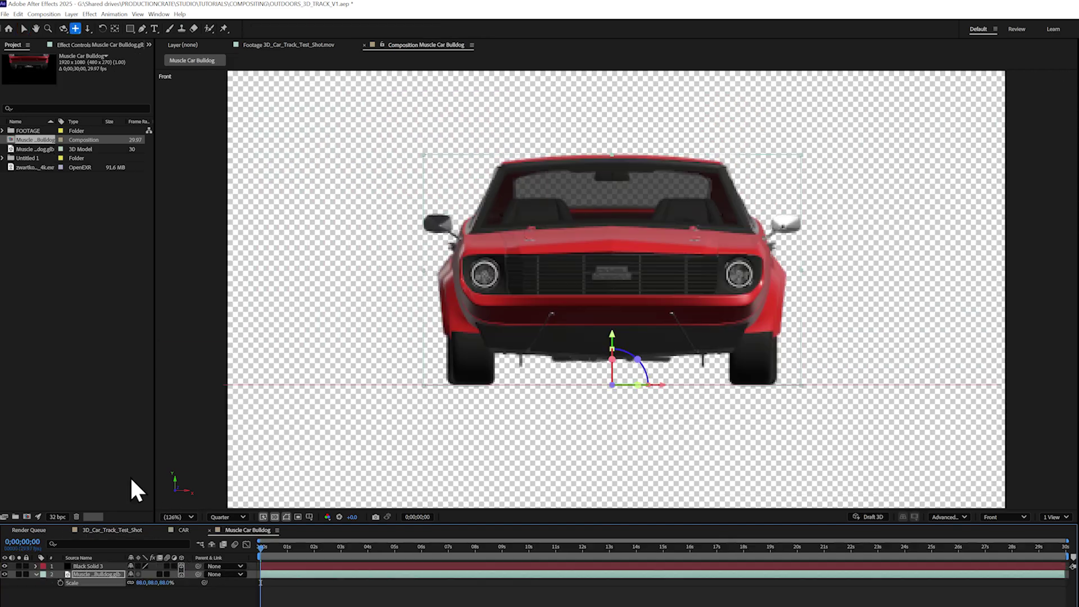
- Reposition the car's anchor point, raise the car so its wheels sit on the ground line, and scale it to 154%
key(y)
drag(612, 335, 618, 238)
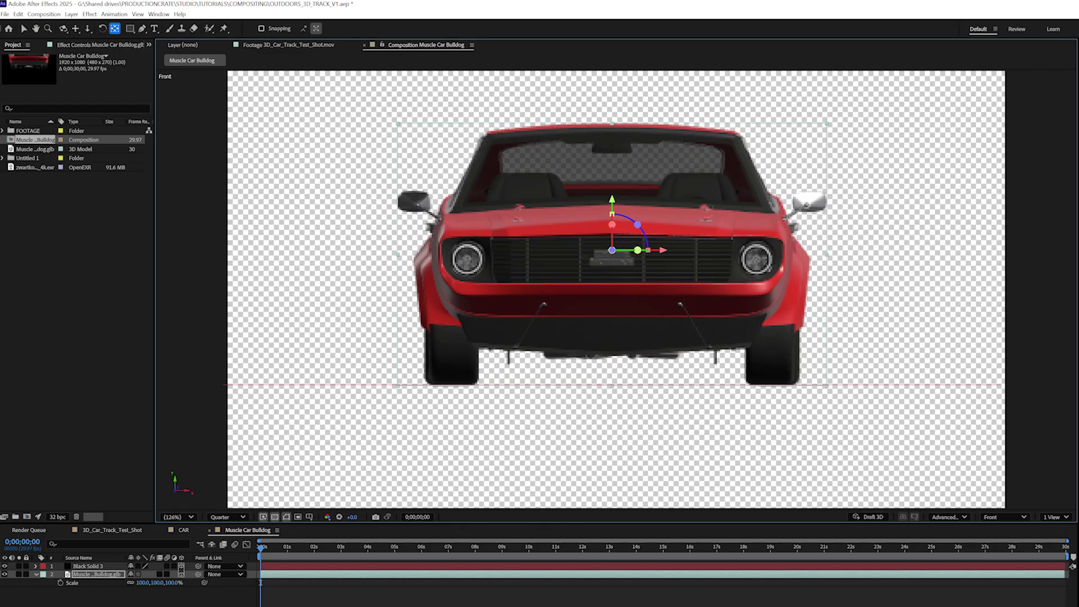
mouse_move(144, 582)
mouse_down()
mouse_move(176, 583)
mouse_move(147, 583)
mouse_move(163, 583)
mouse_up()
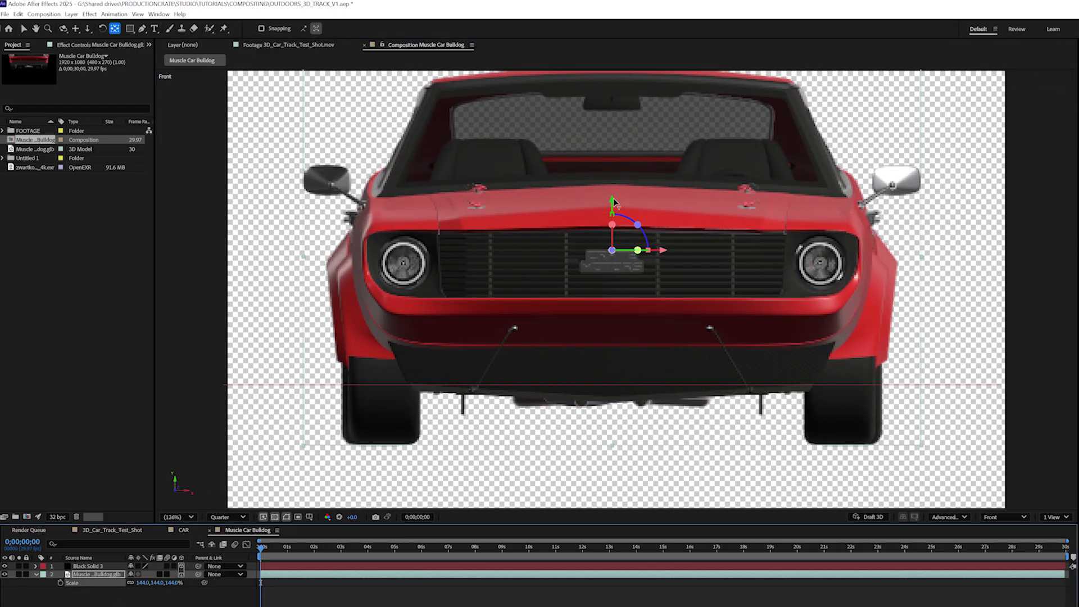
drag(613, 203, 624, 359)
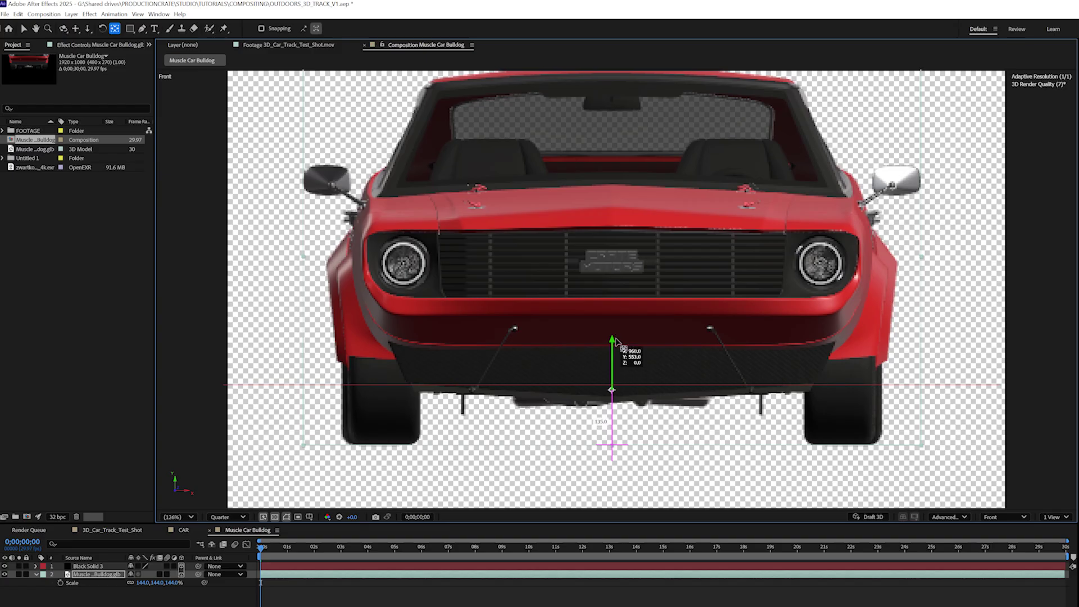
key(ctrl+z)
key(v)
drag(616, 403, 616, 341)
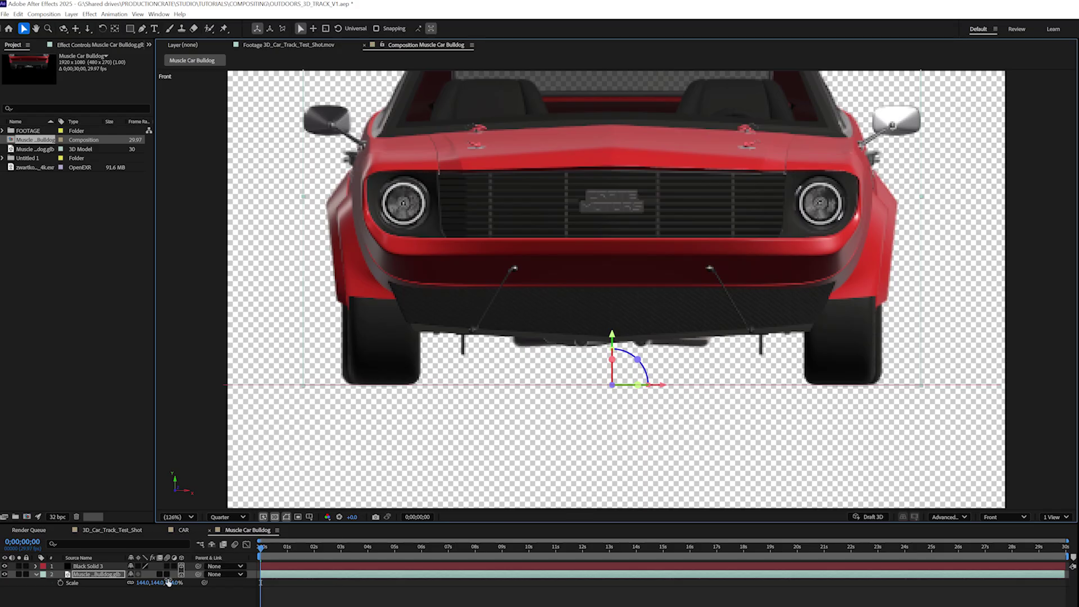
mouse_move(146, 588)
mouse_down()
mouse_move(106, 587)
mouse_move(144, 588)
mouse_up()
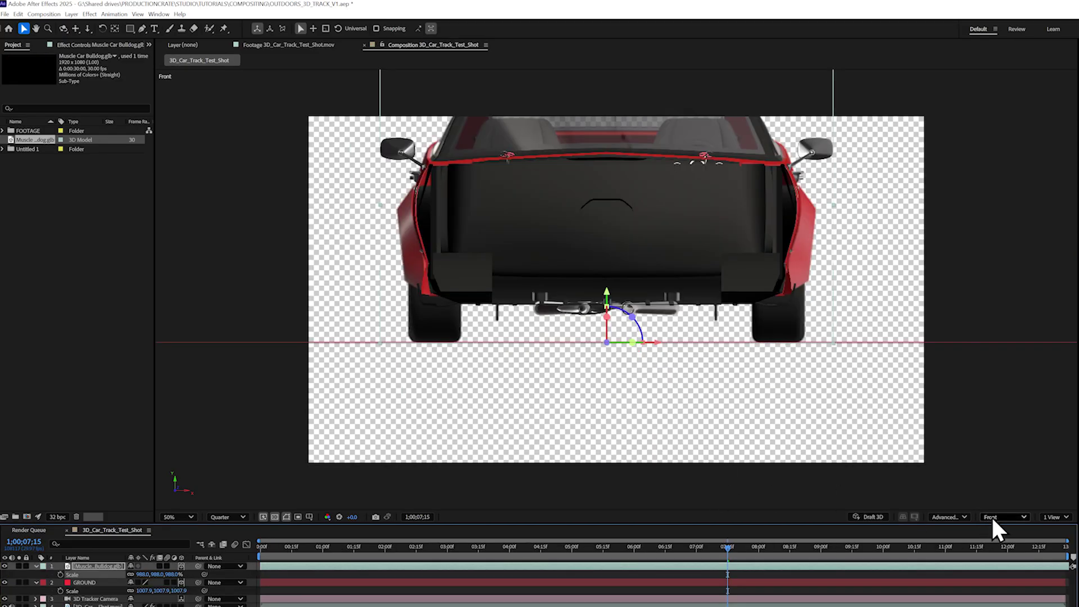
- Switch the 3D view from Front to Active Camera (3D Tracker Camera) and select the GROUND layer
click(993, 519)
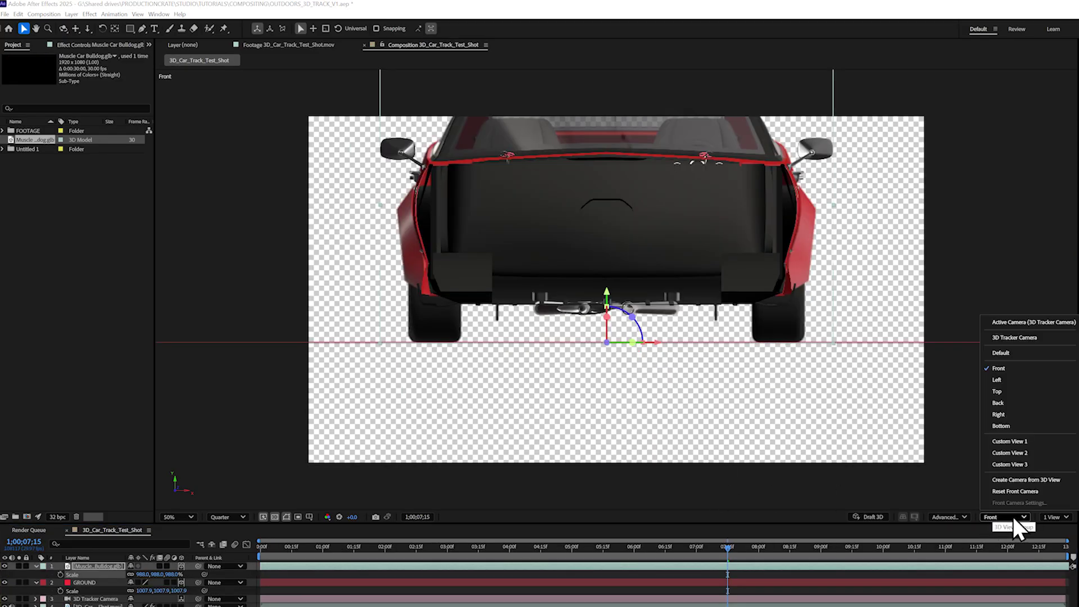
click(1069, 323)
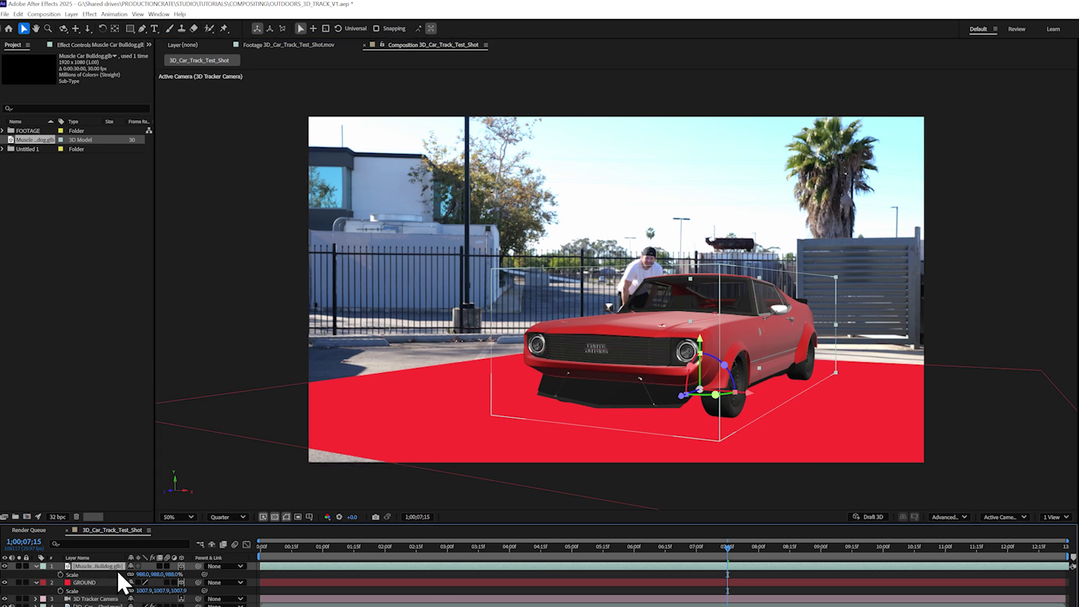
click(106, 584)
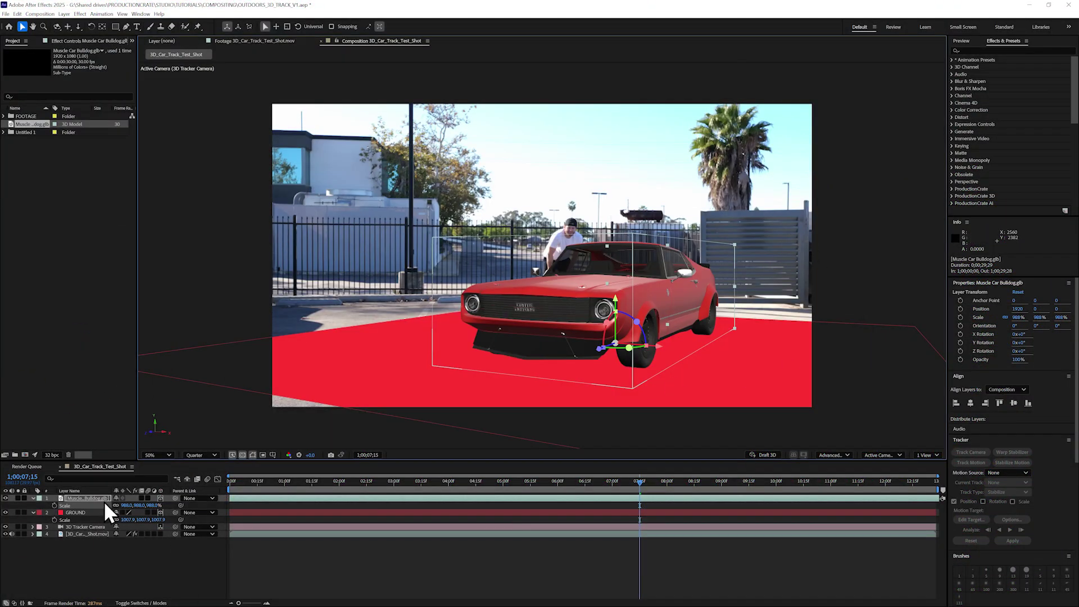
- With GROUND selected, add an Environment-type light layer with Casts Shadows enabled
click(72, 512)
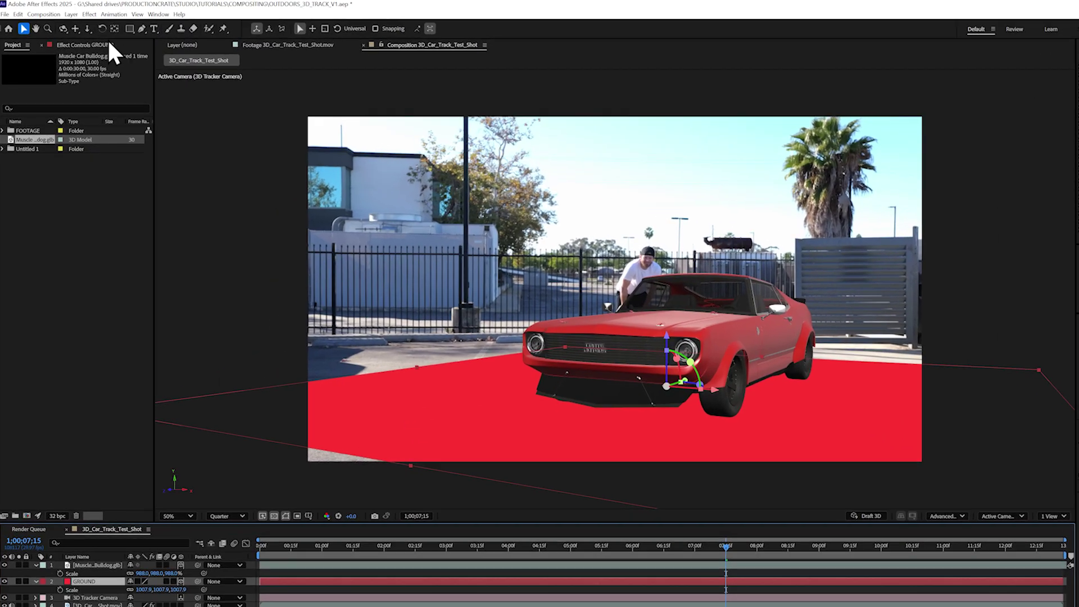
click(64, 14)
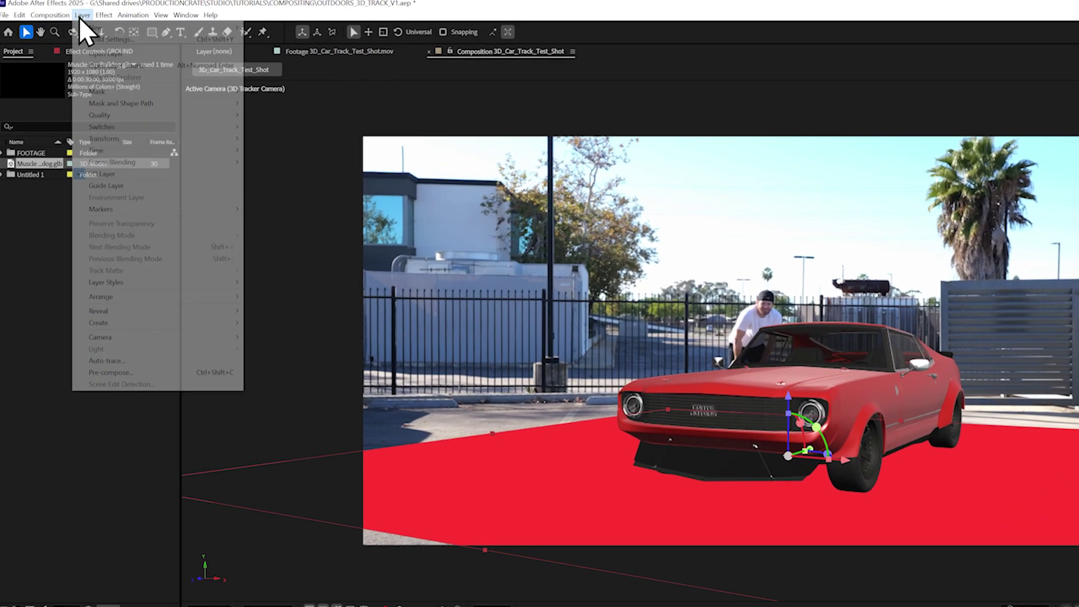
mouse_move(73, 22)
click(361, 52)
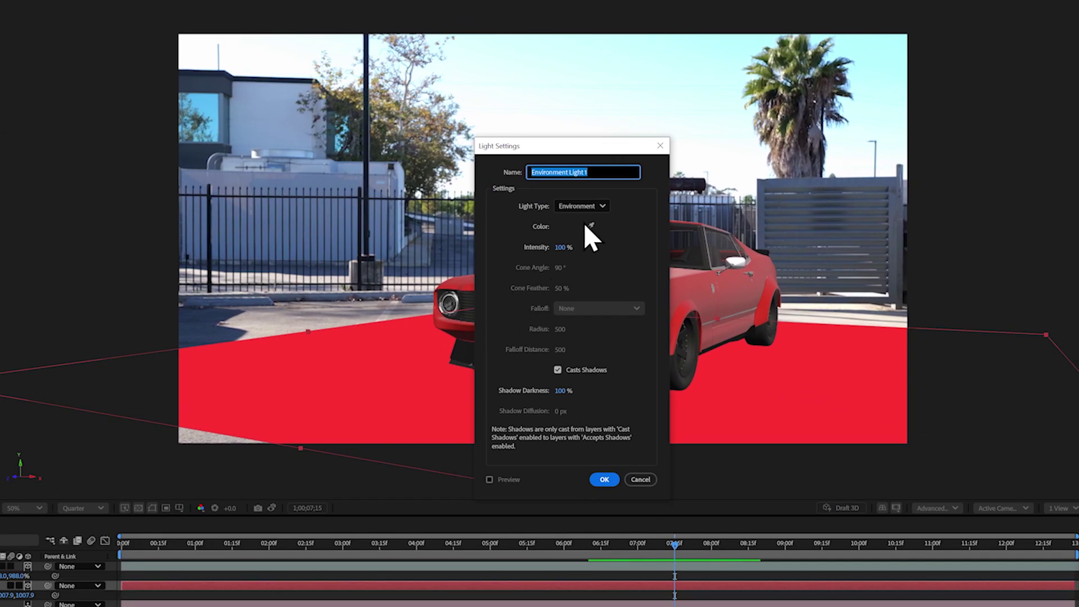
click(608, 206)
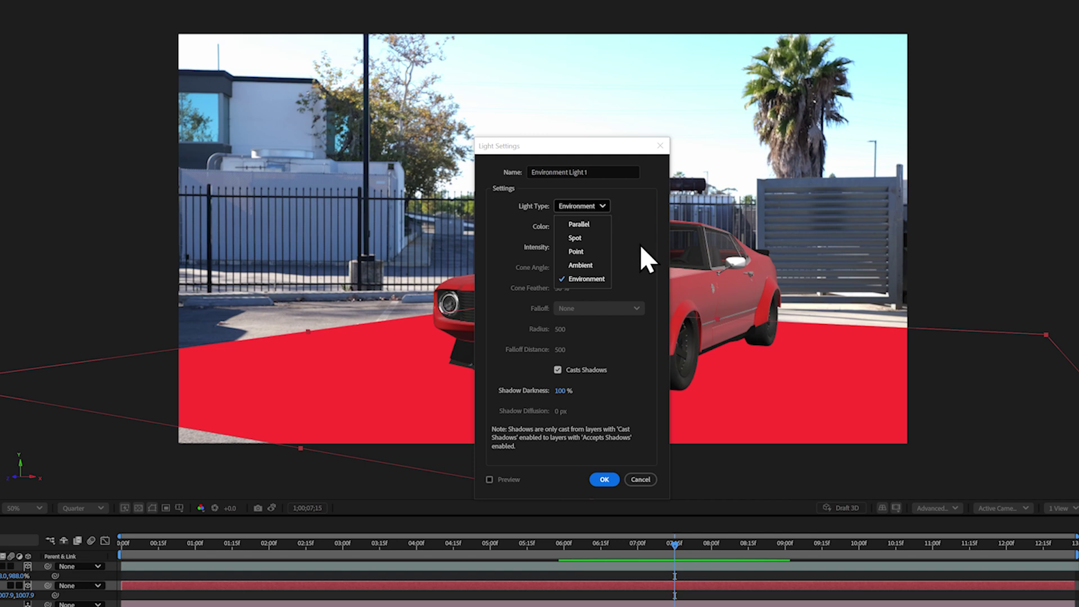
click(603, 279)
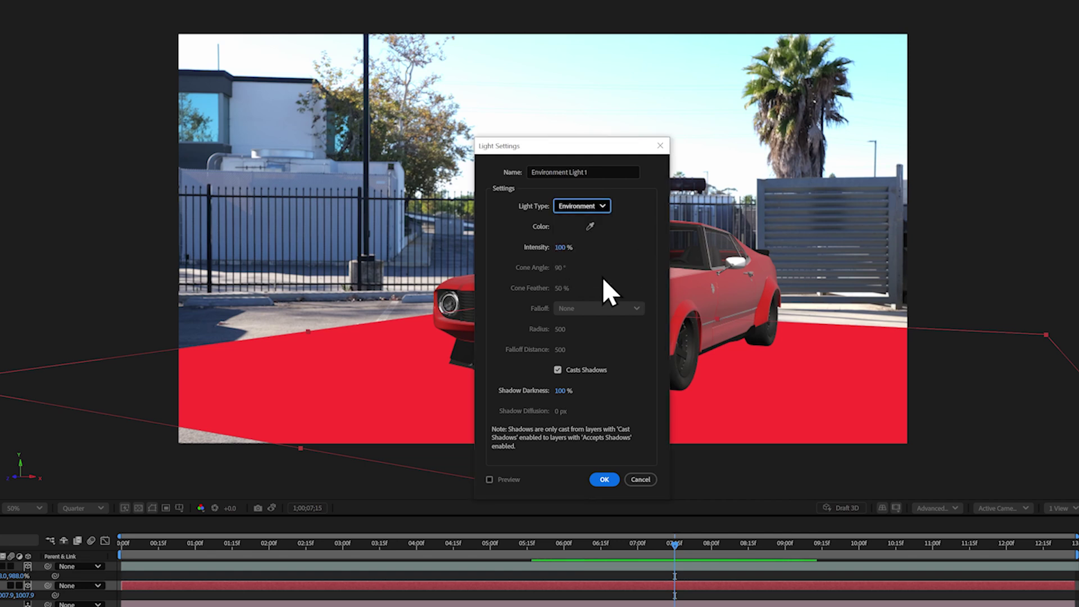
click(604, 479)
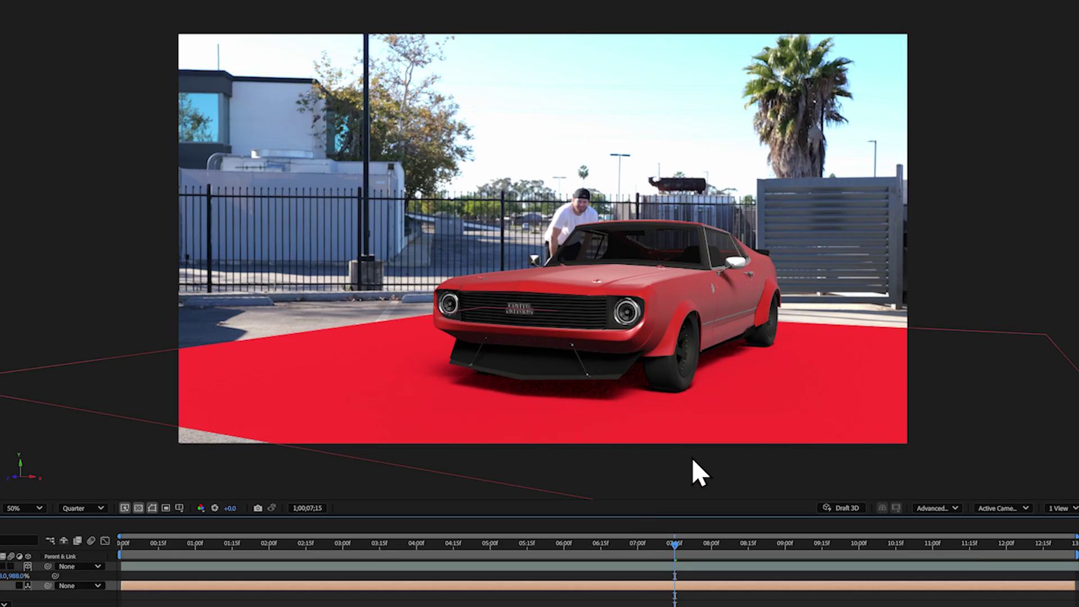
- In the Advanced renderer options, fit the shadow box to the scene, keep Double resolution, and set Render Quality to 32
click(954, 508)
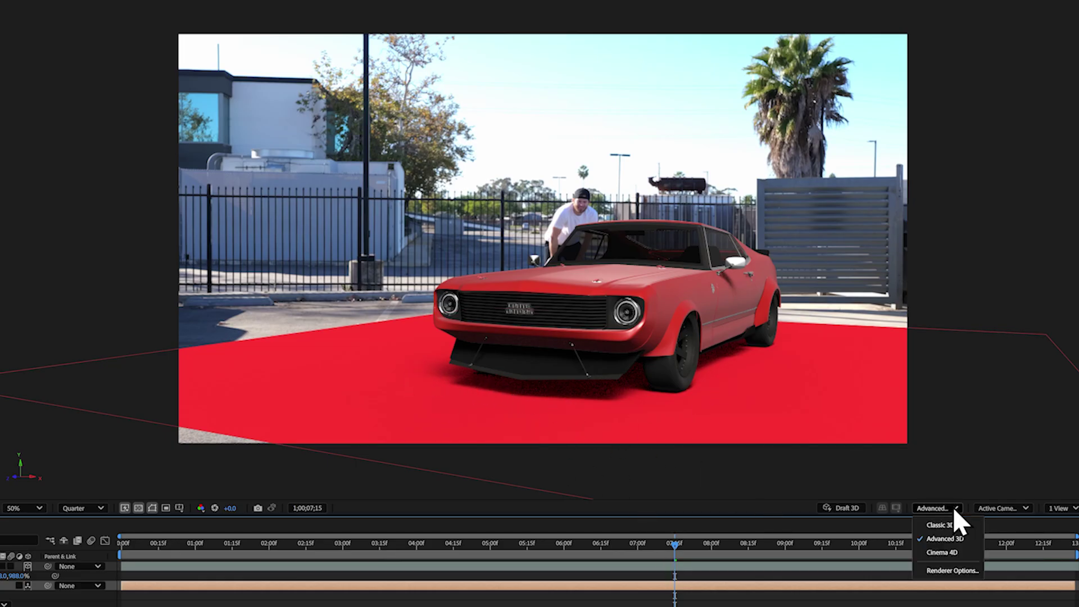
click(966, 571)
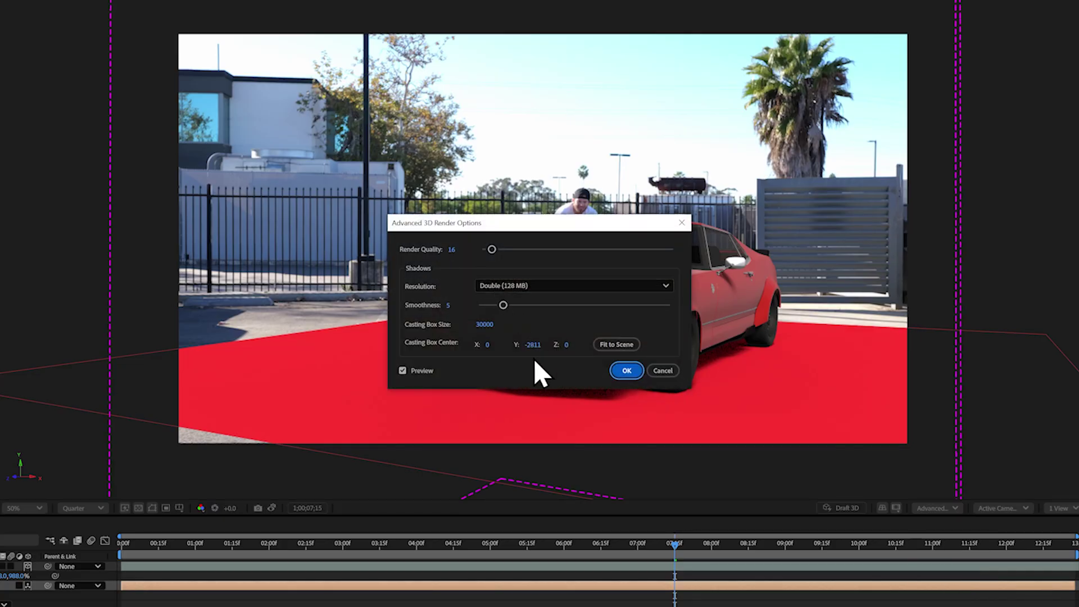
click(614, 344)
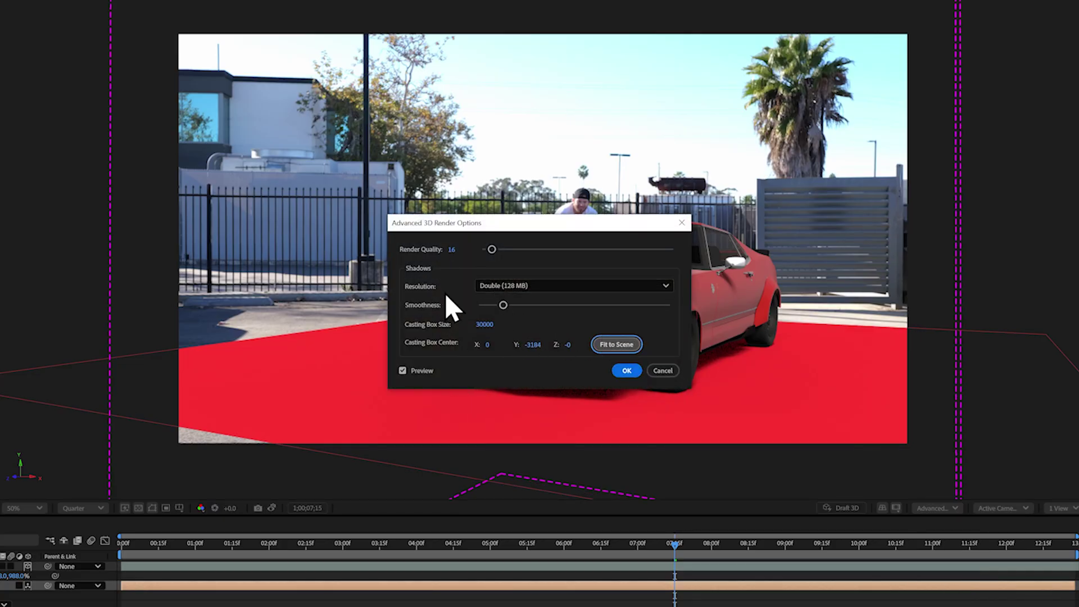
click(572, 283)
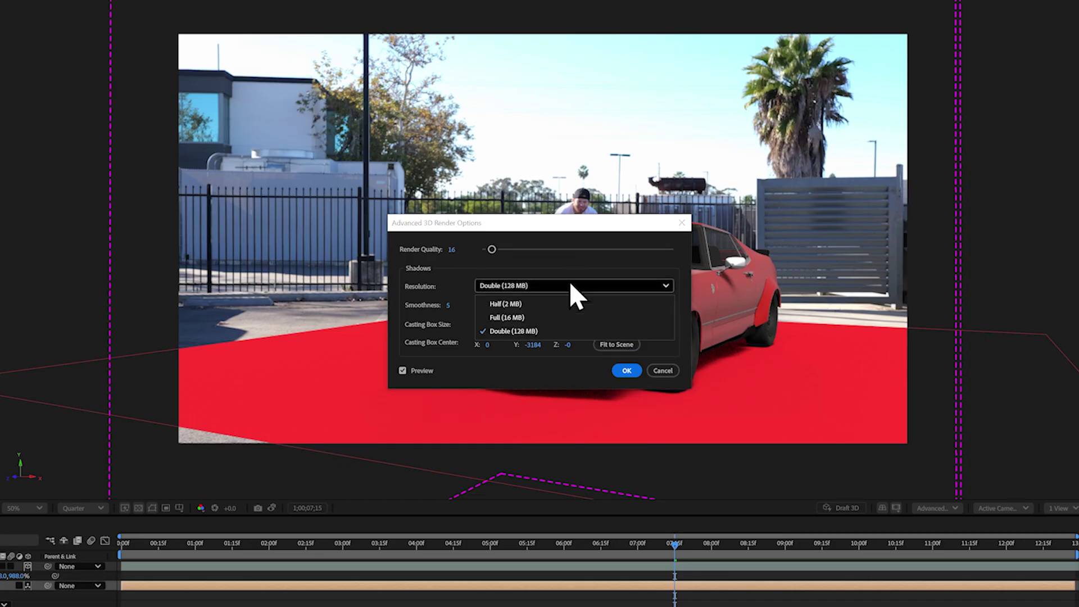
click(586, 329)
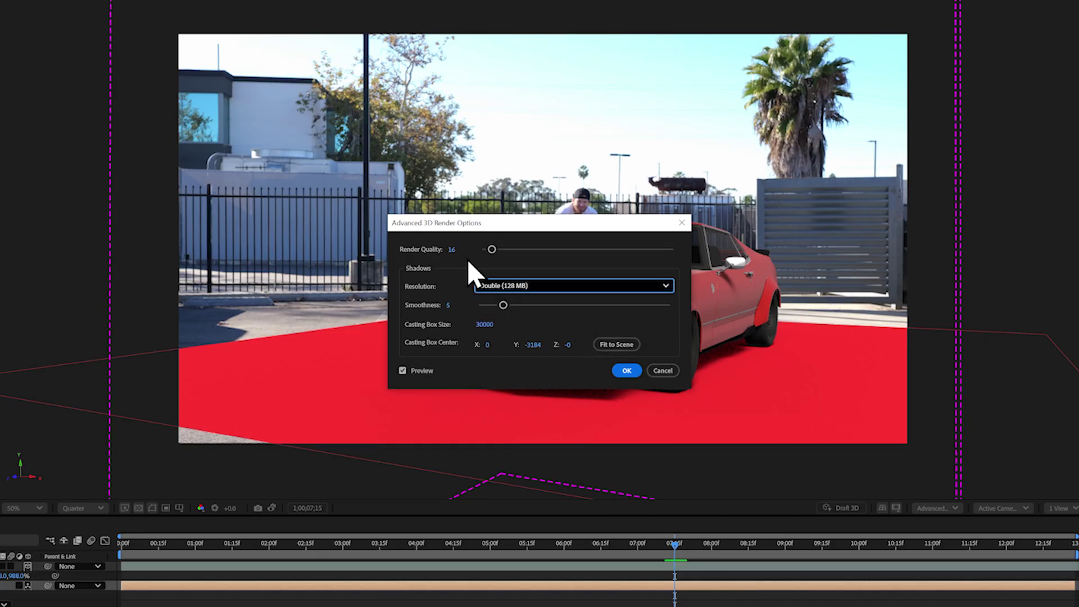
click(452, 249)
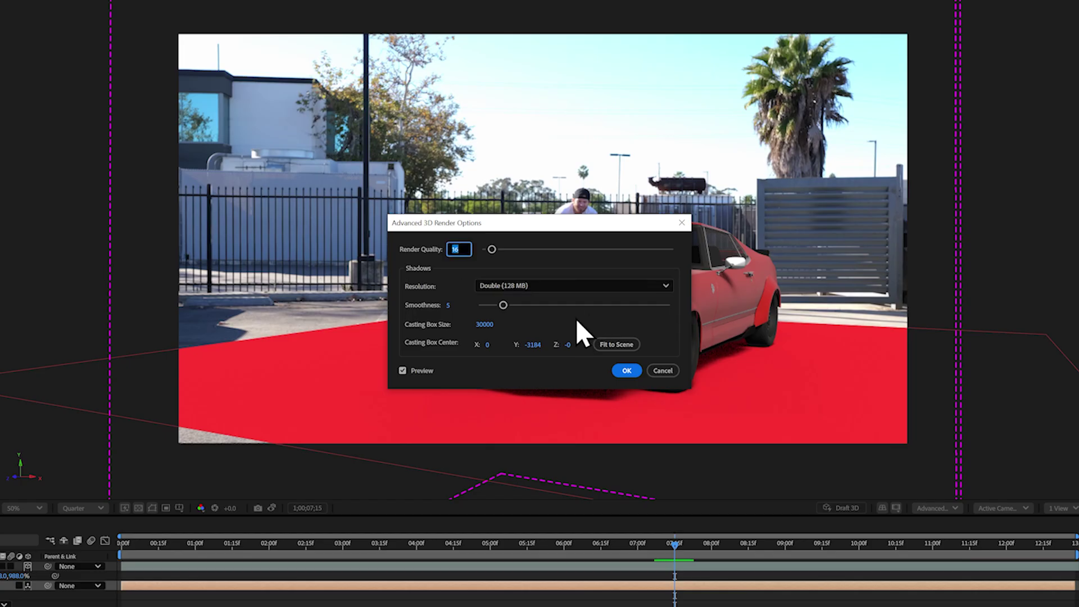
text(32)
key(Return)
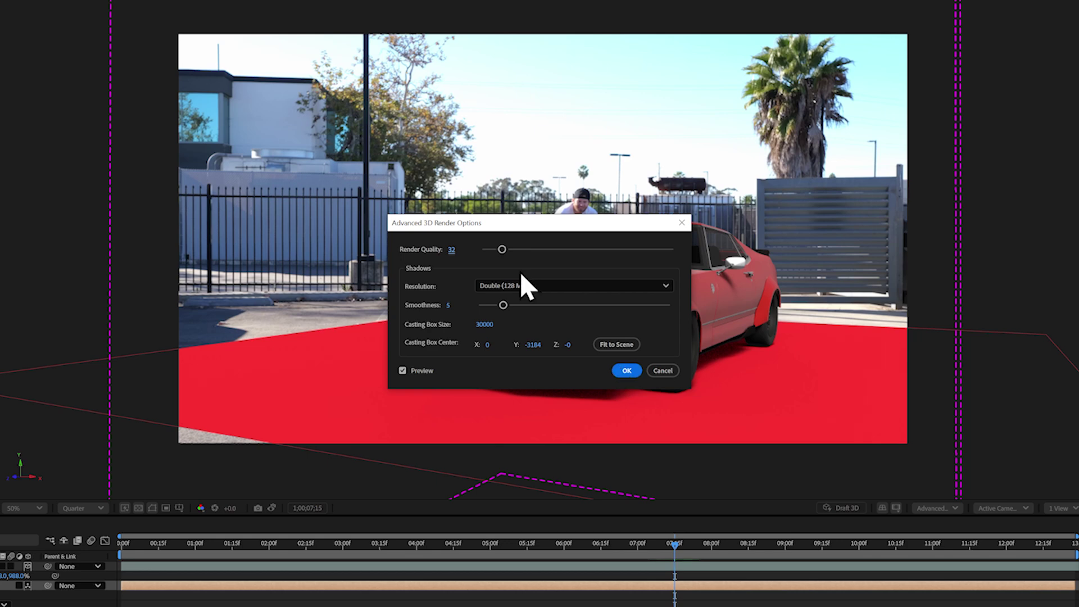
click(622, 370)
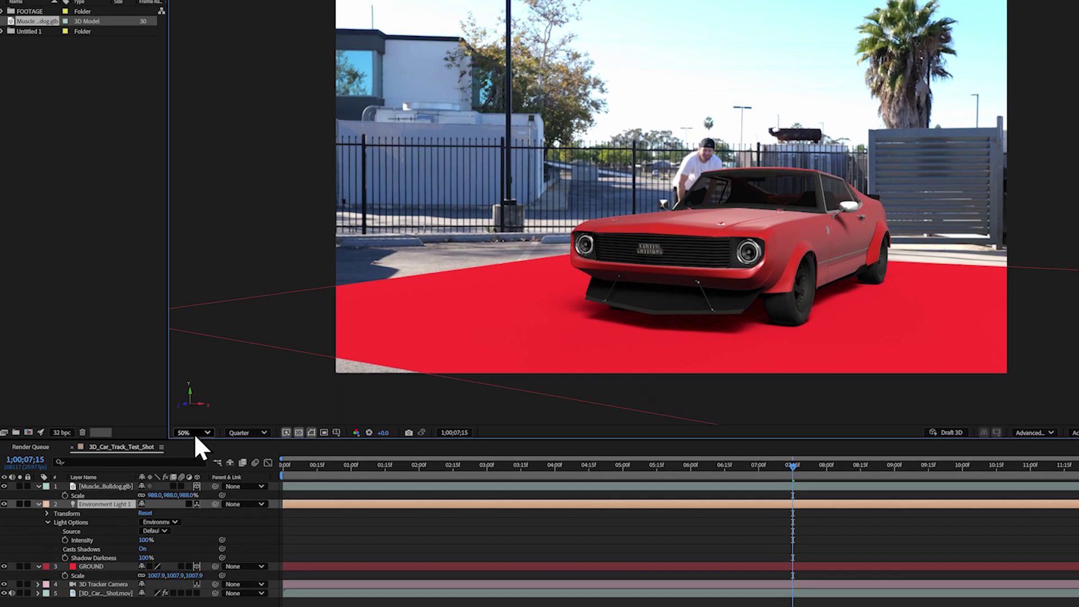
- Fit the viewer magnification and set GROUND's Material Options > Accepts Shadows to Only
click(156, 455)
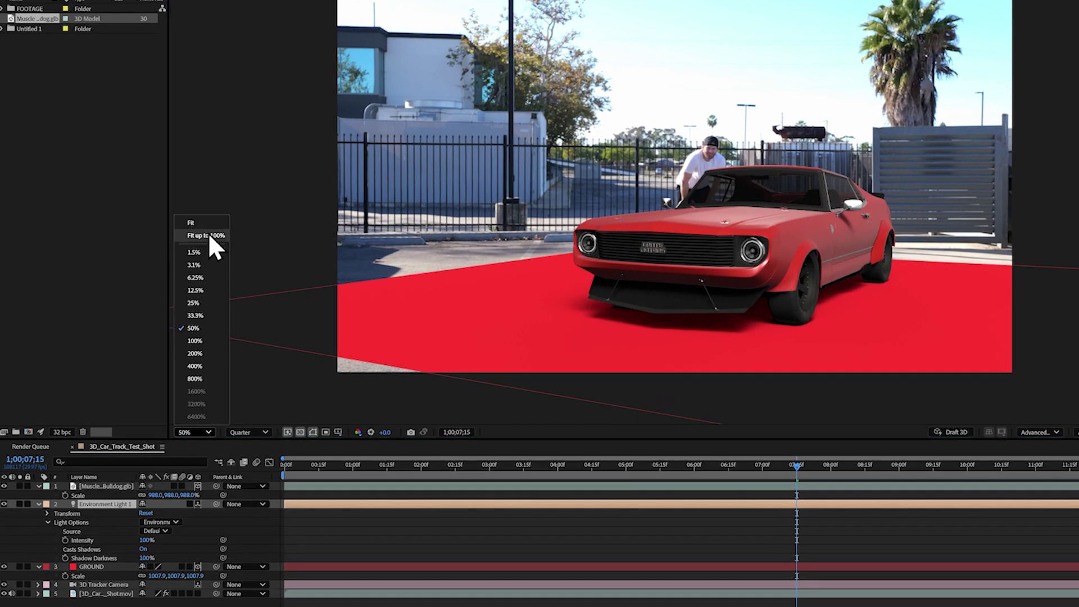
click(168, 295)
click(38, 504)
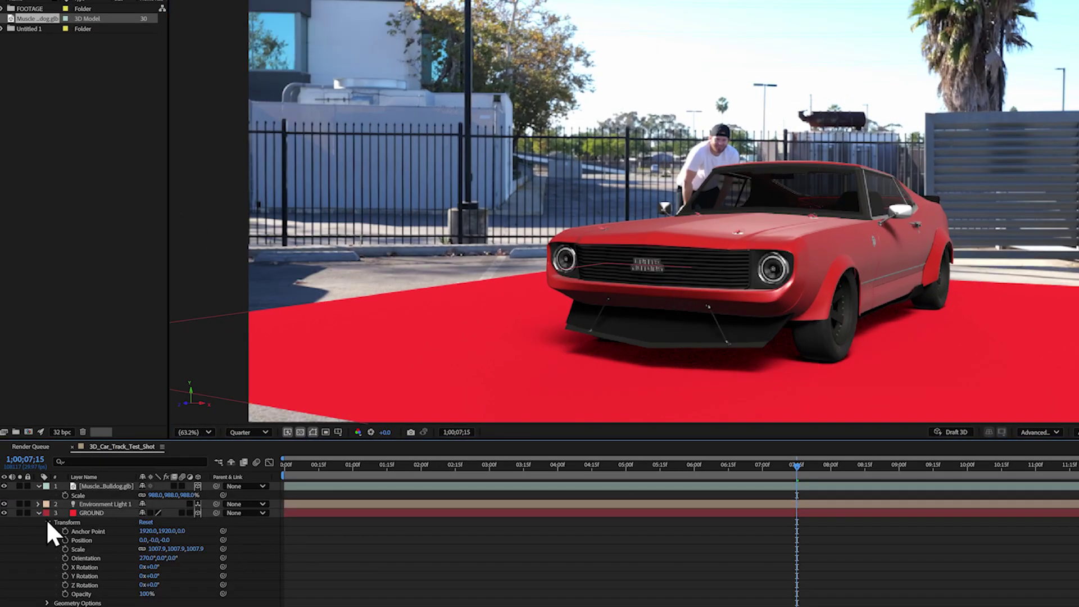
click(38, 513)
click(47, 540)
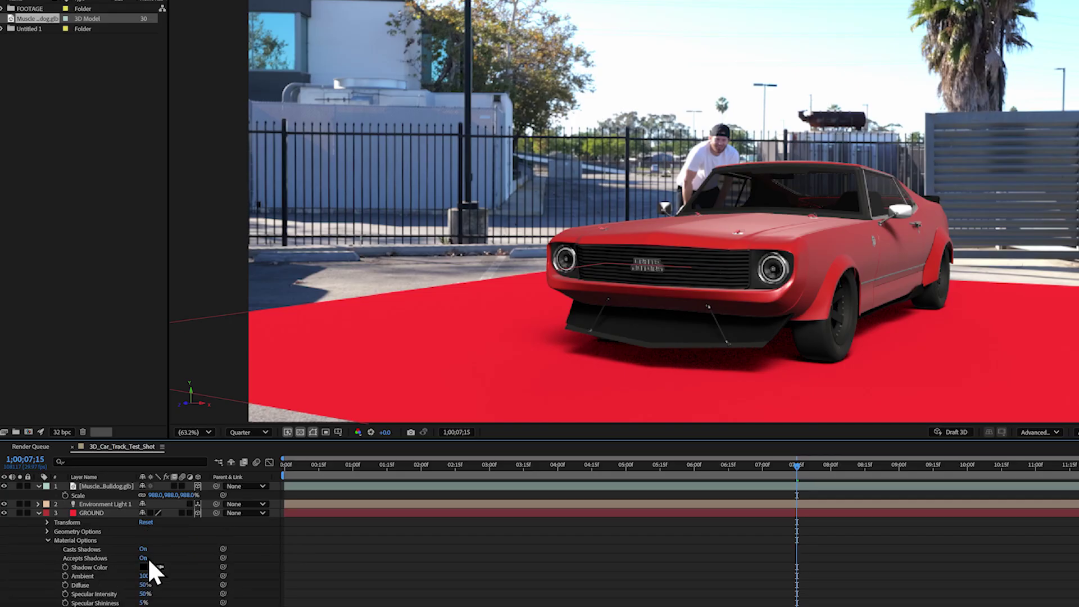
click(144, 558)
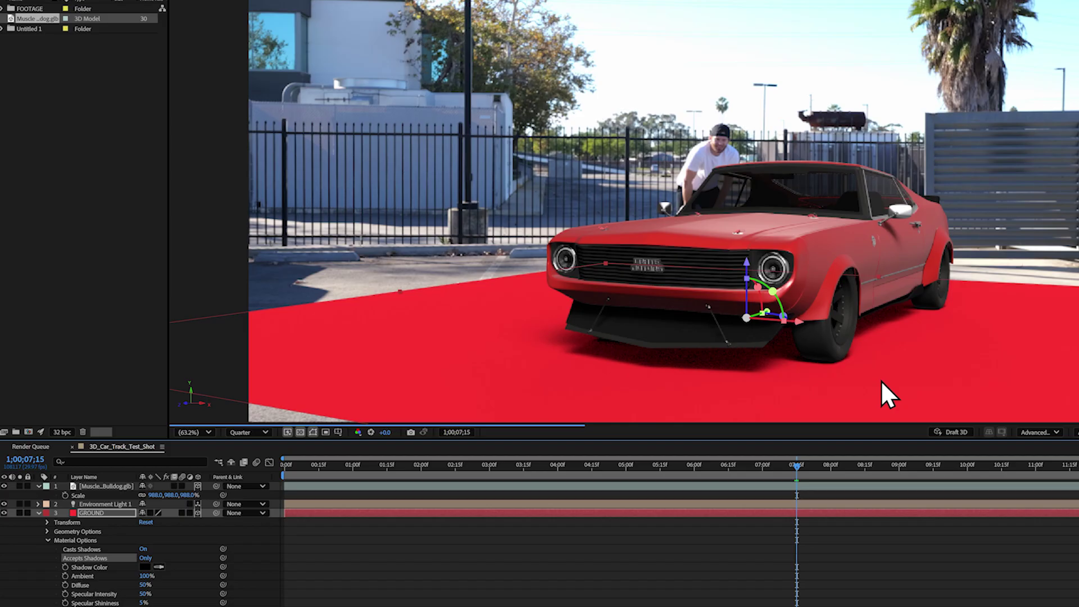
click(38, 513)
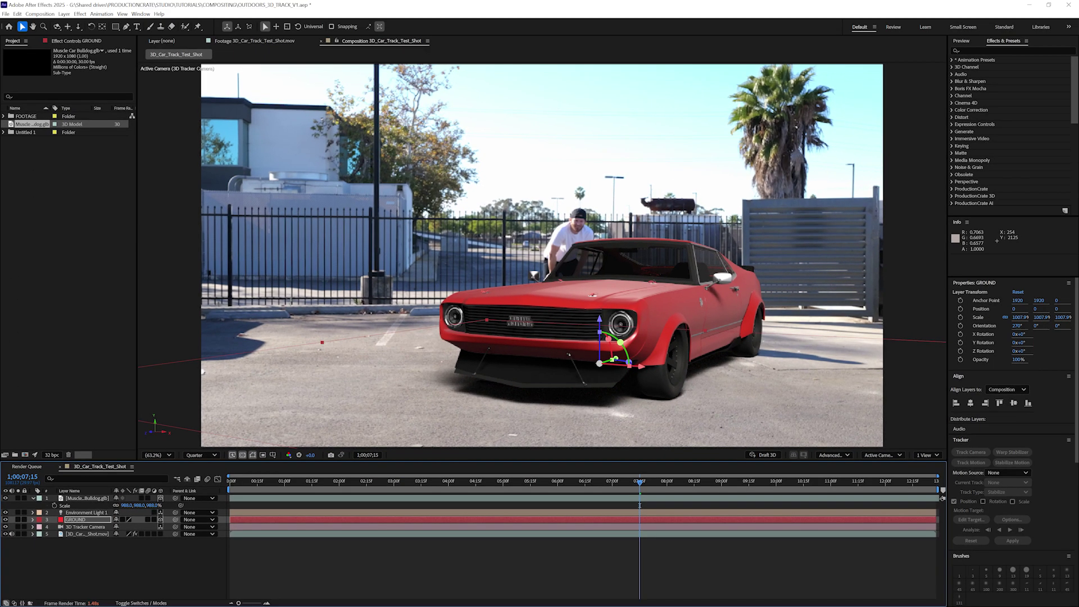
- Play back a preview of the car composite and stop it
key(space)
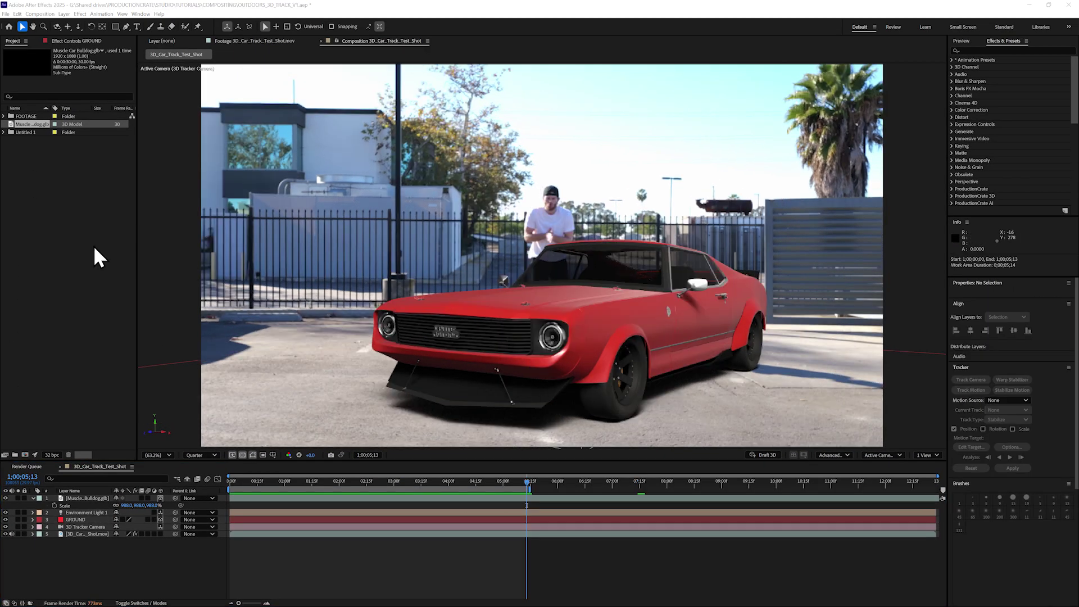
click(155, 579)
key(space)
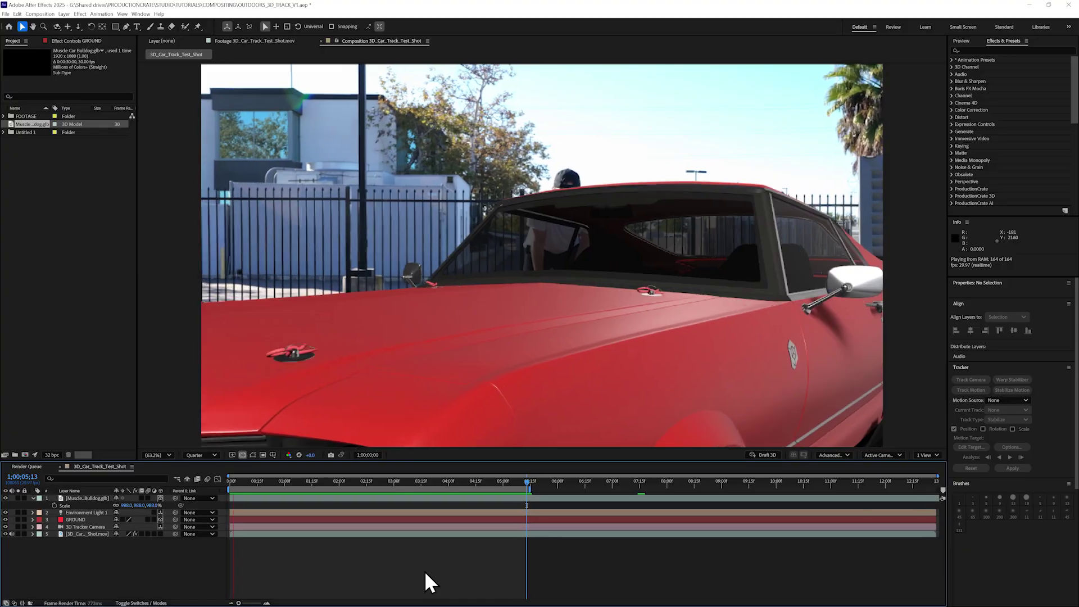
key(space)
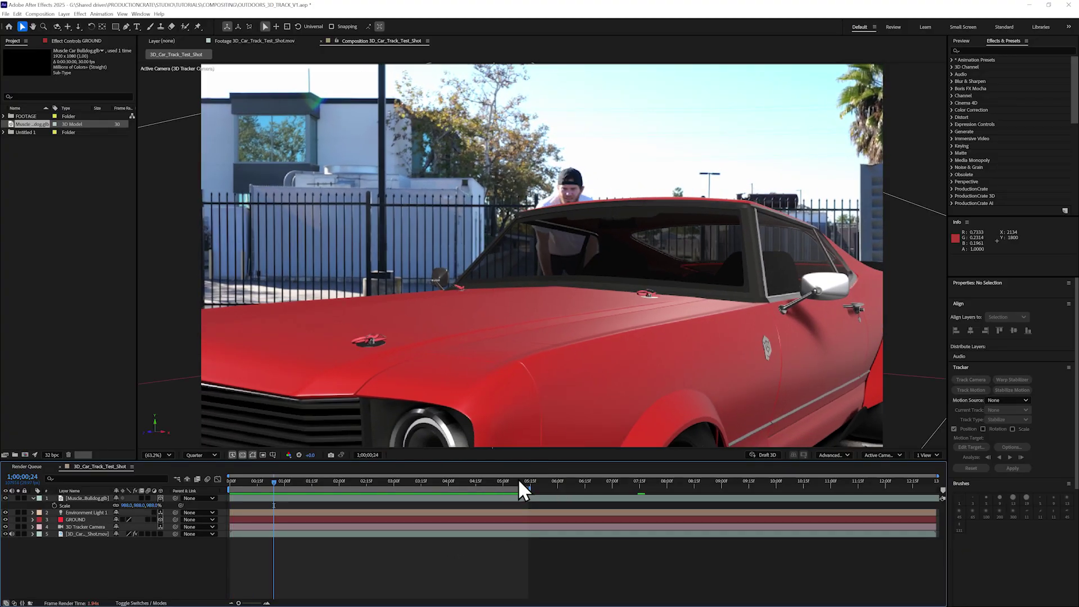
- Move the playhead to frame 5;13, select the car layer, and adjust the HDR white point slider
drag(520, 479, 526, 479)
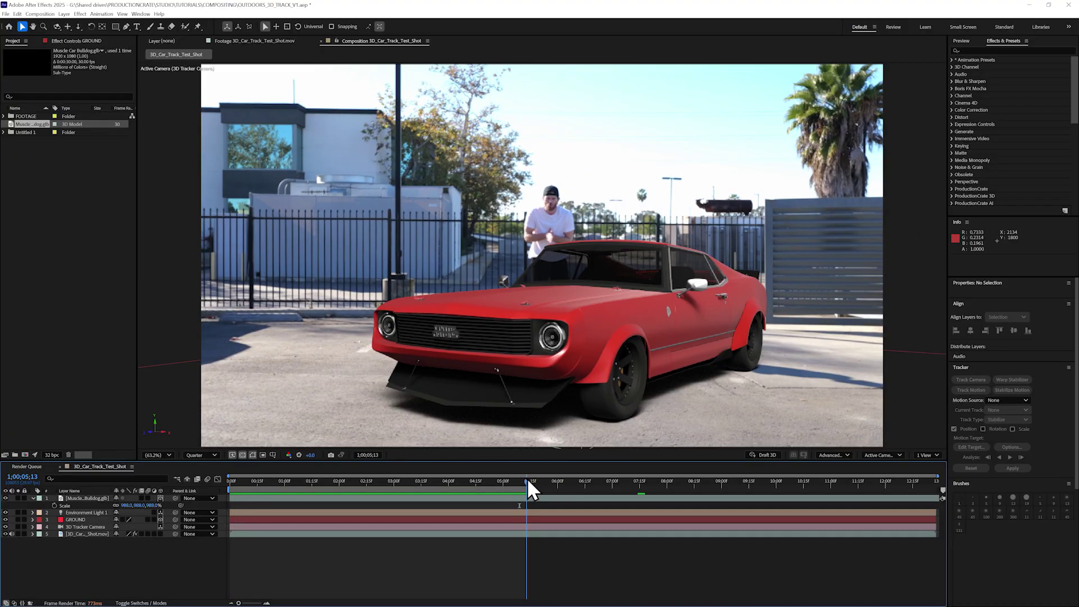
click(99, 496)
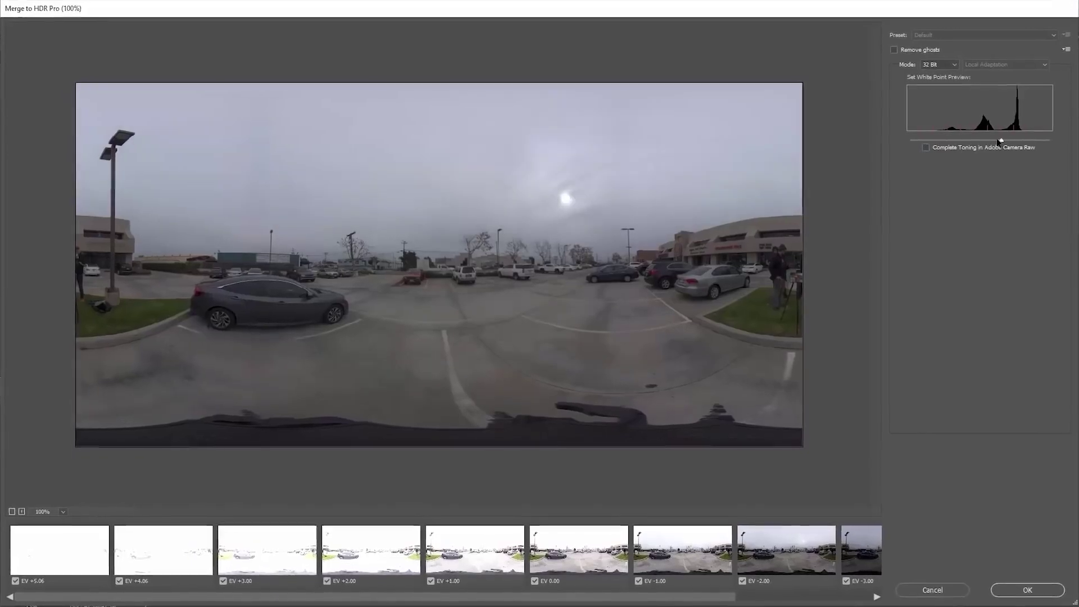
drag(999, 142, 1072, 140)
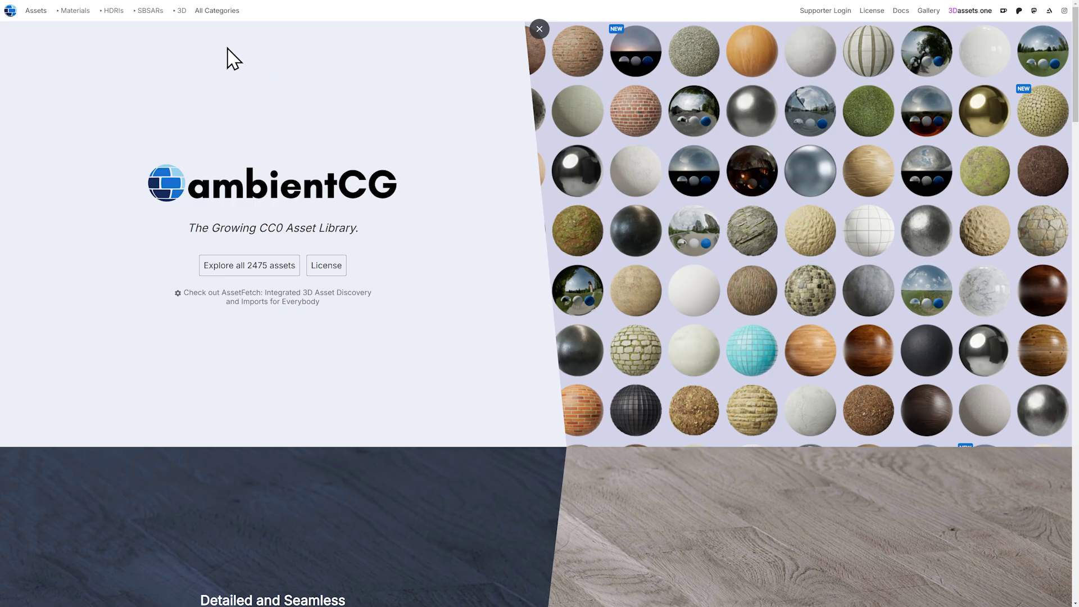
- On Poly Haven, browse the HDRI collection and open the Zwartkops afternoon HDRI page
click(122, 17)
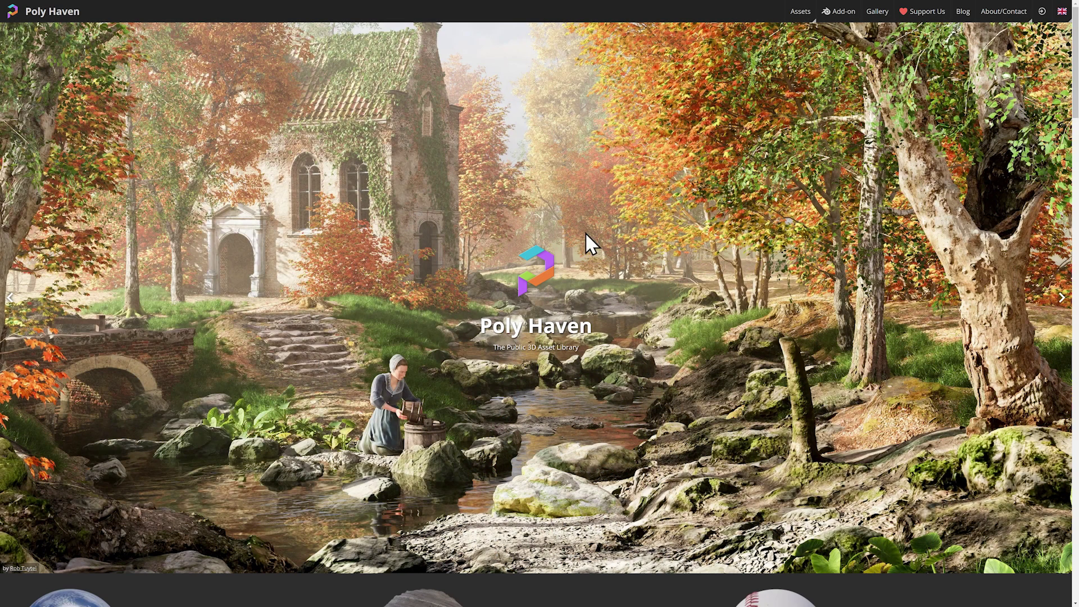
scroll(386, 384, down, 3)
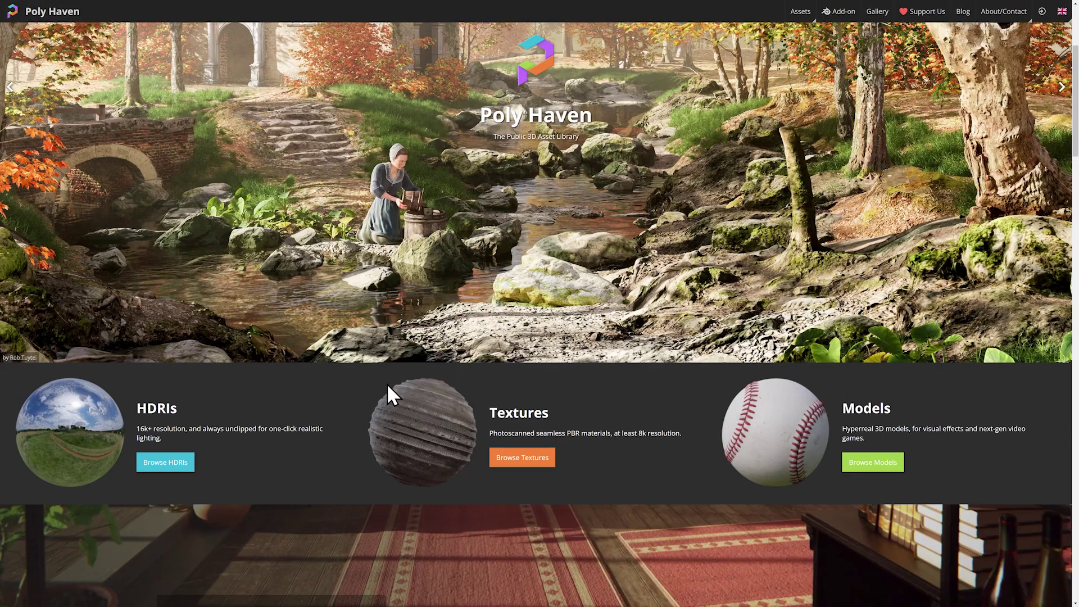
click(162, 469)
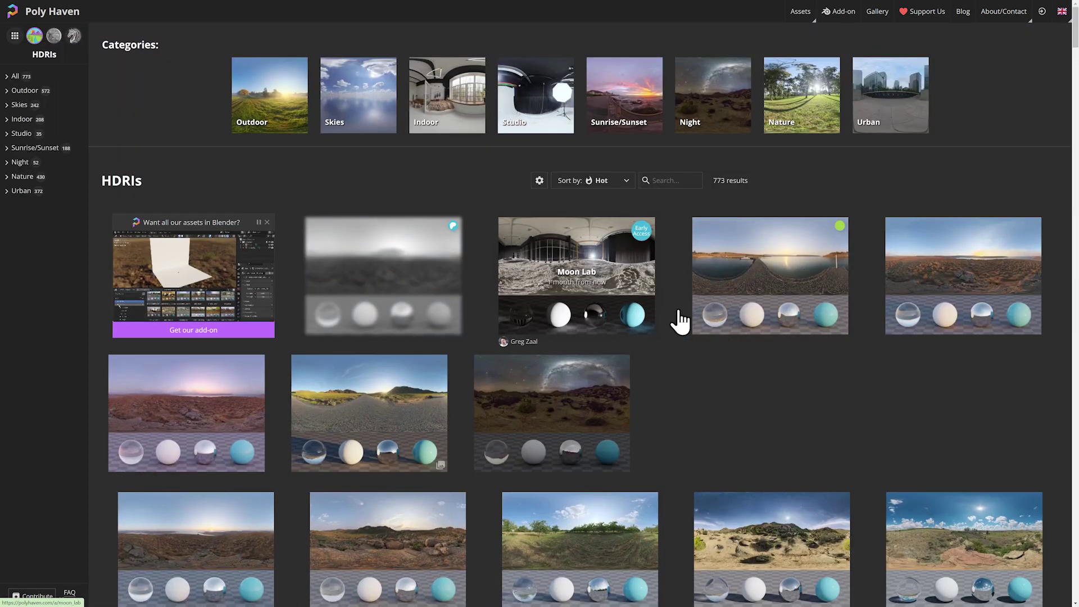
scroll(677, 315, down, 4)
scroll(709, 343, down, 3)
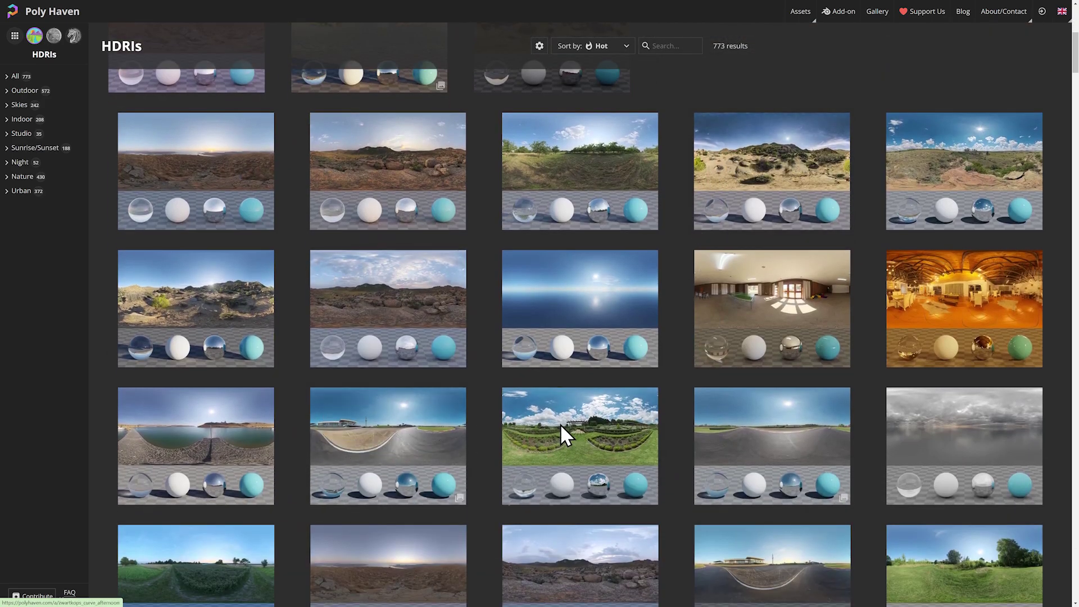
scroll(612, 441, down, 2)
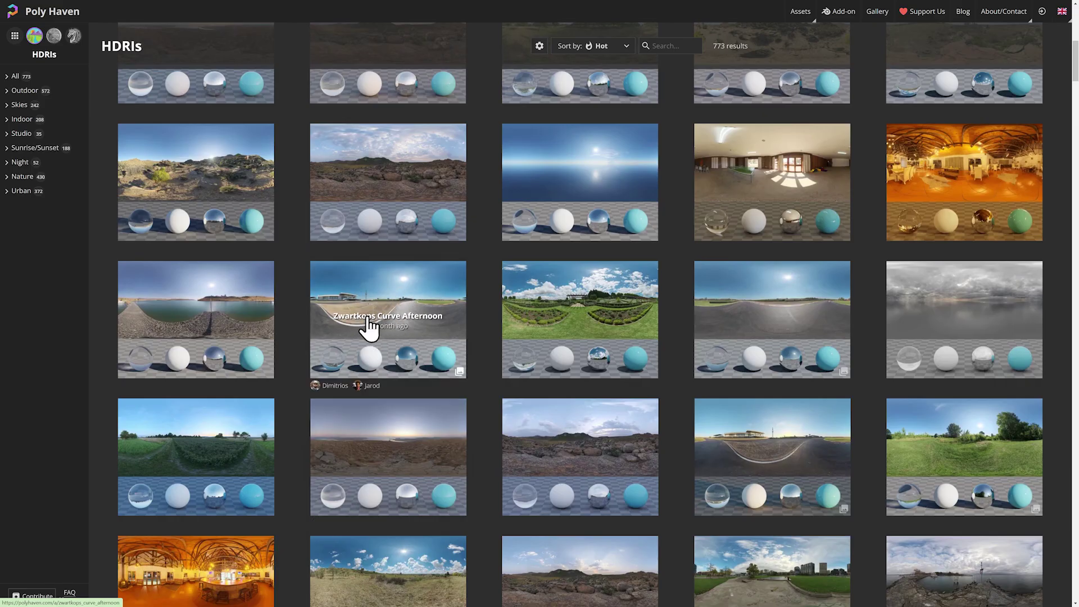
scroll(602, 397, down, 3)
click(602, 397)
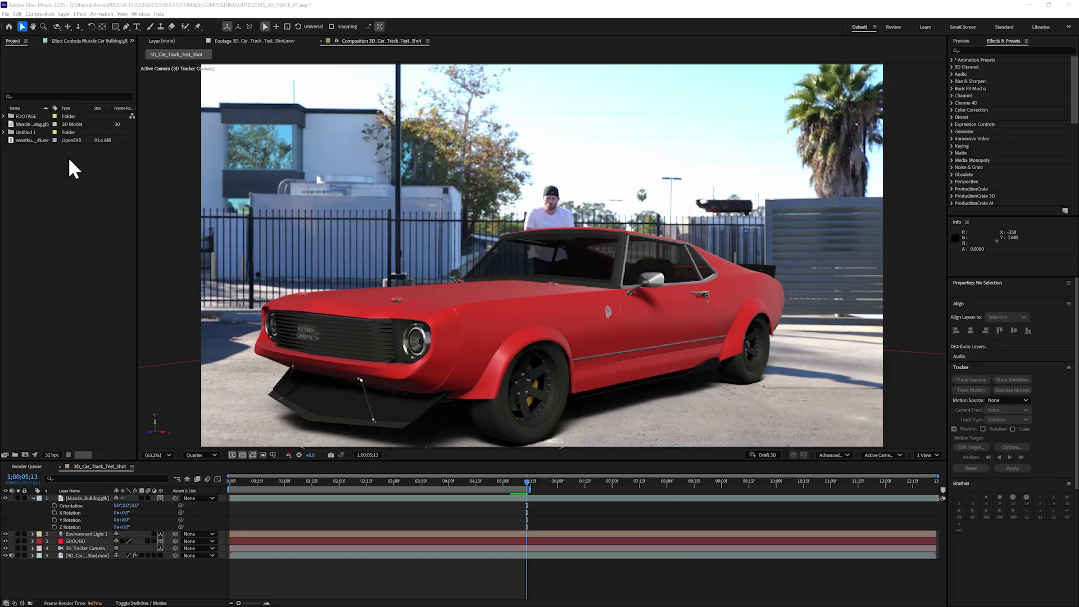
- Drag the zwartkops 4k EXR from the Project panel into the timeline as the bottom layer
click(34, 140)
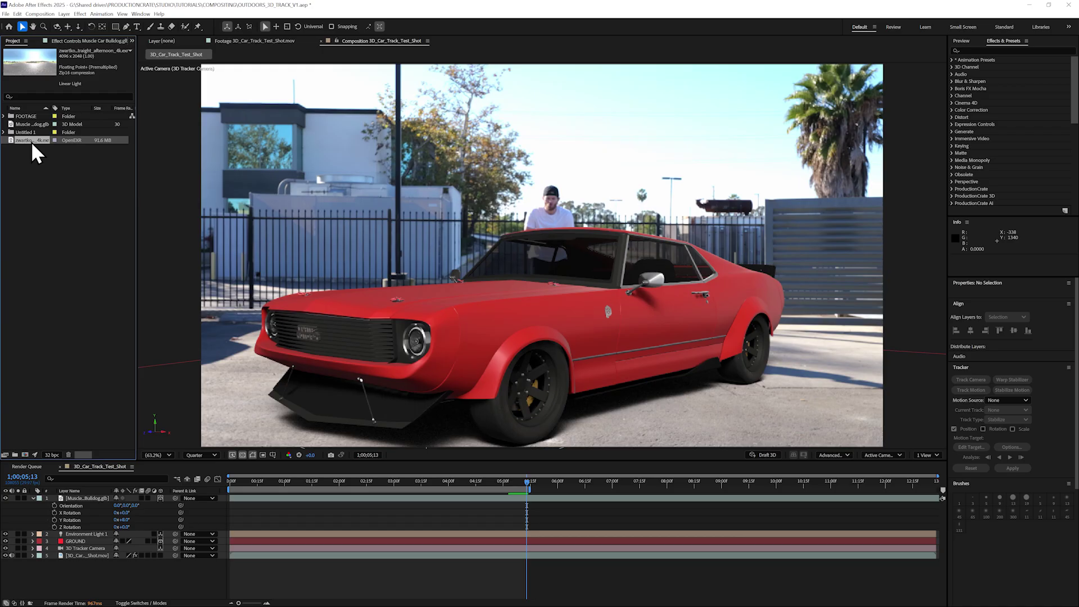
drag(31, 140, 107, 591)
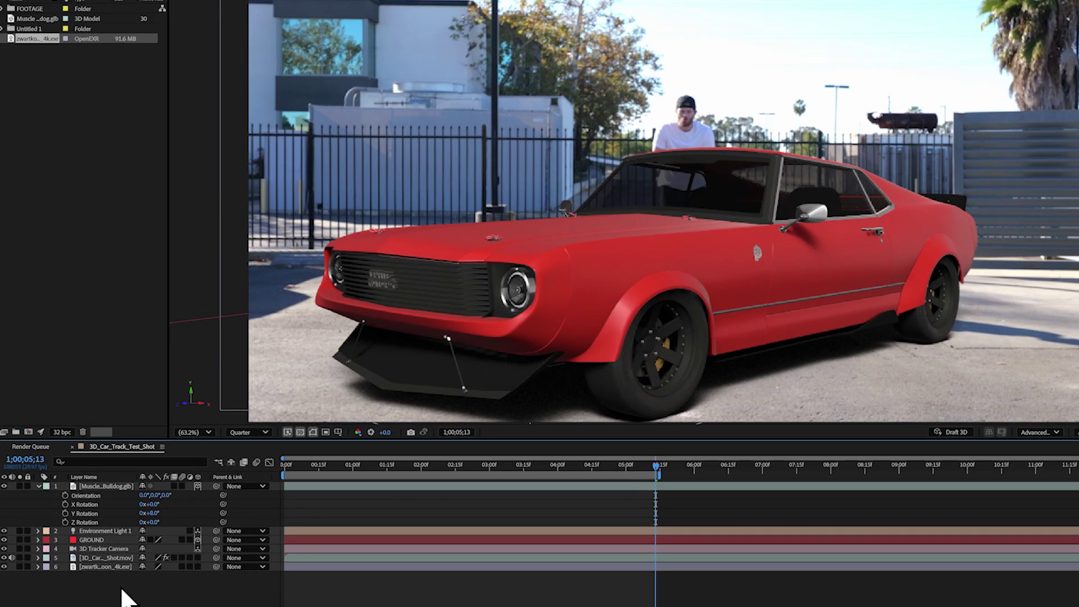
- Keep Environment Light 1 as Environment type and set its Source to the zwartkops_straight_afternoon_4k.exr layer
click(92, 534)
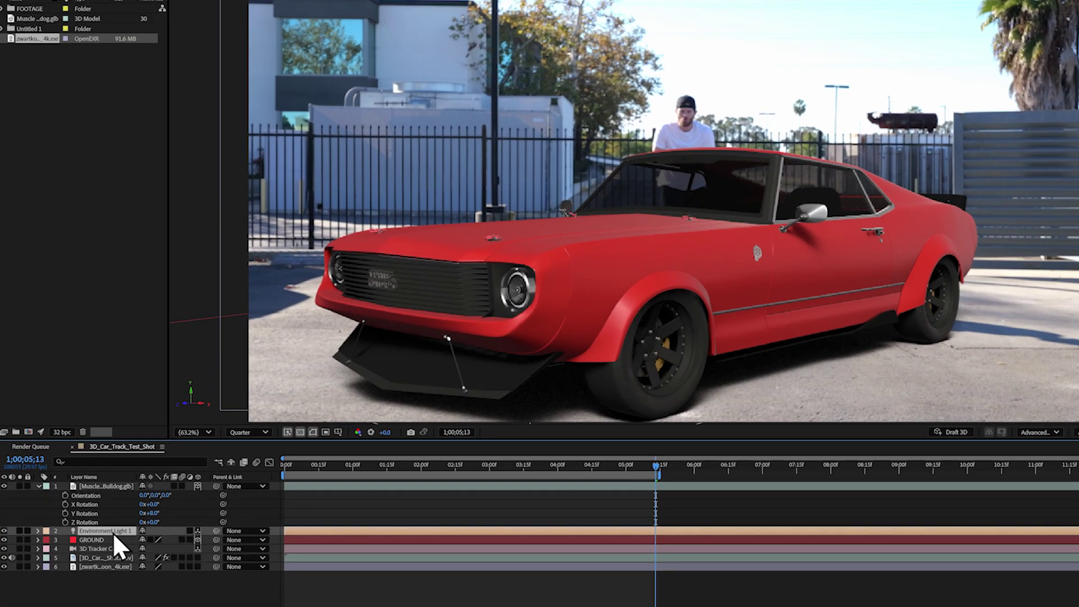
click(39, 530)
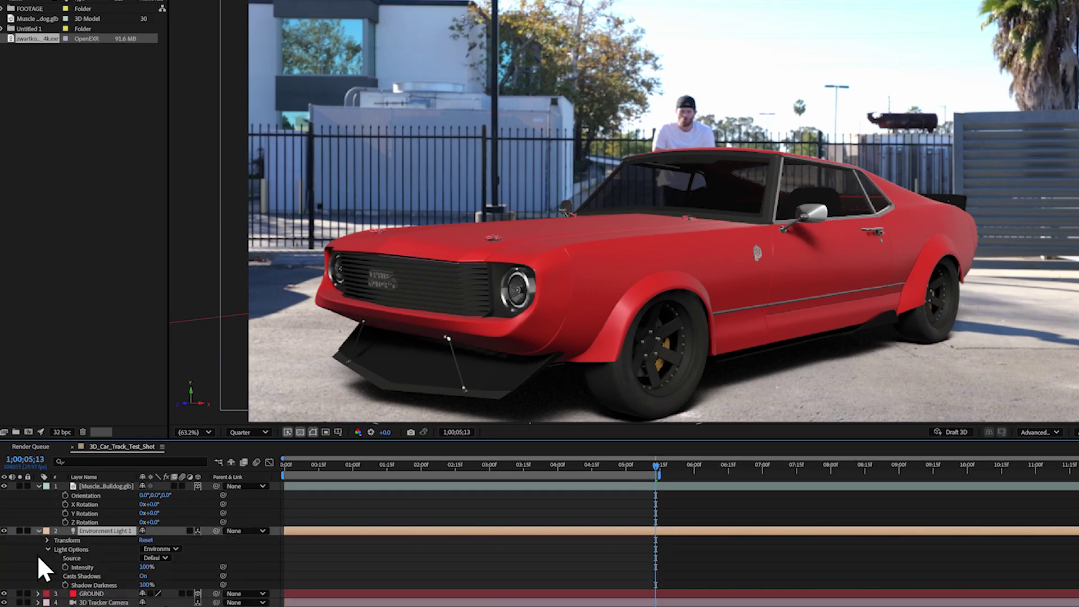
click(173, 547)
click(210, 545)
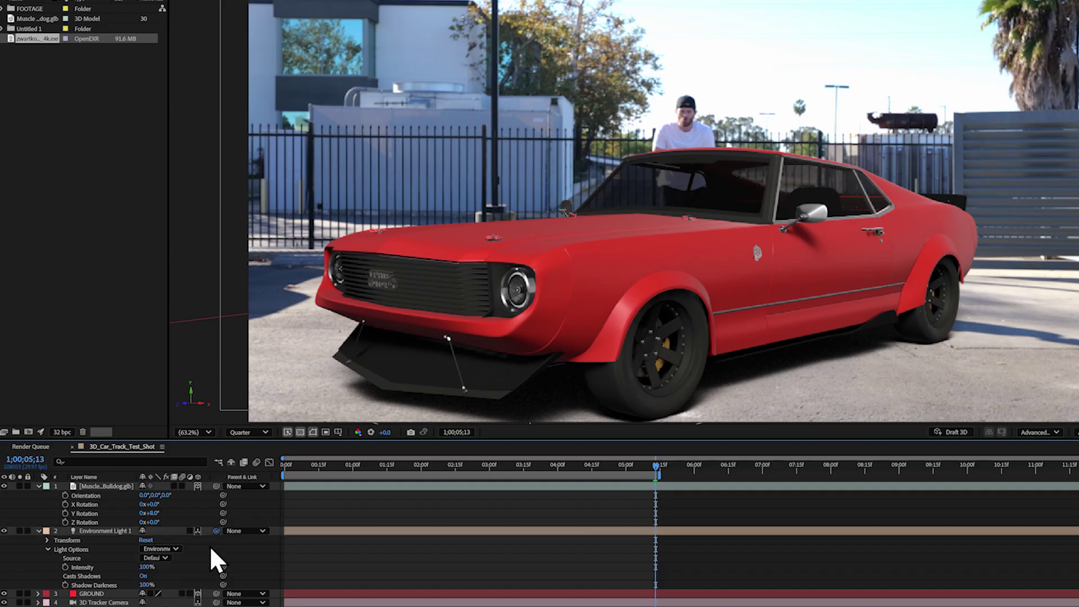
click(163, 557)
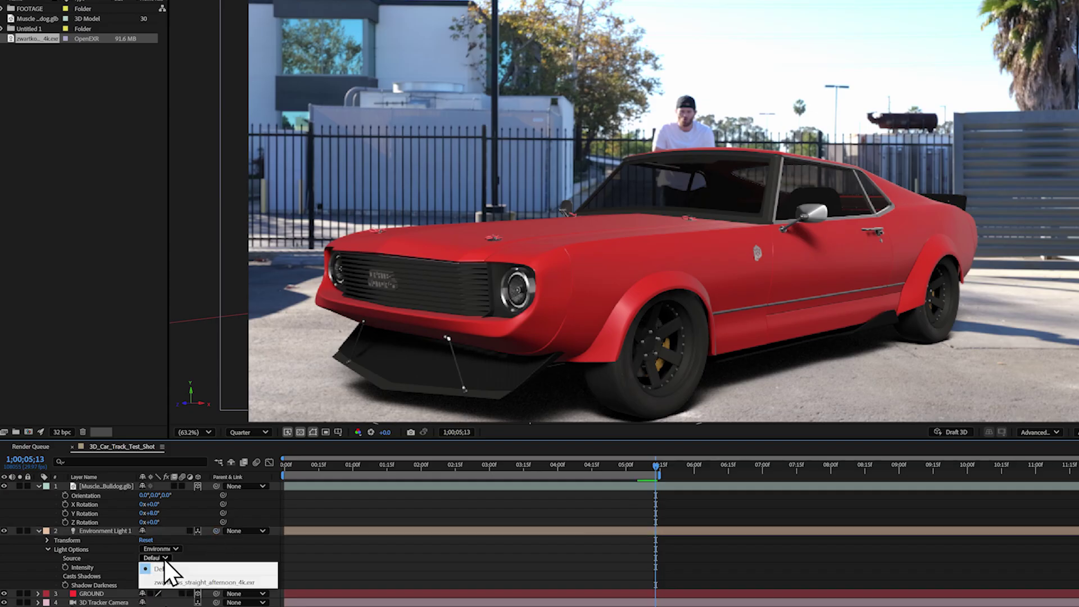
click(223, 582)
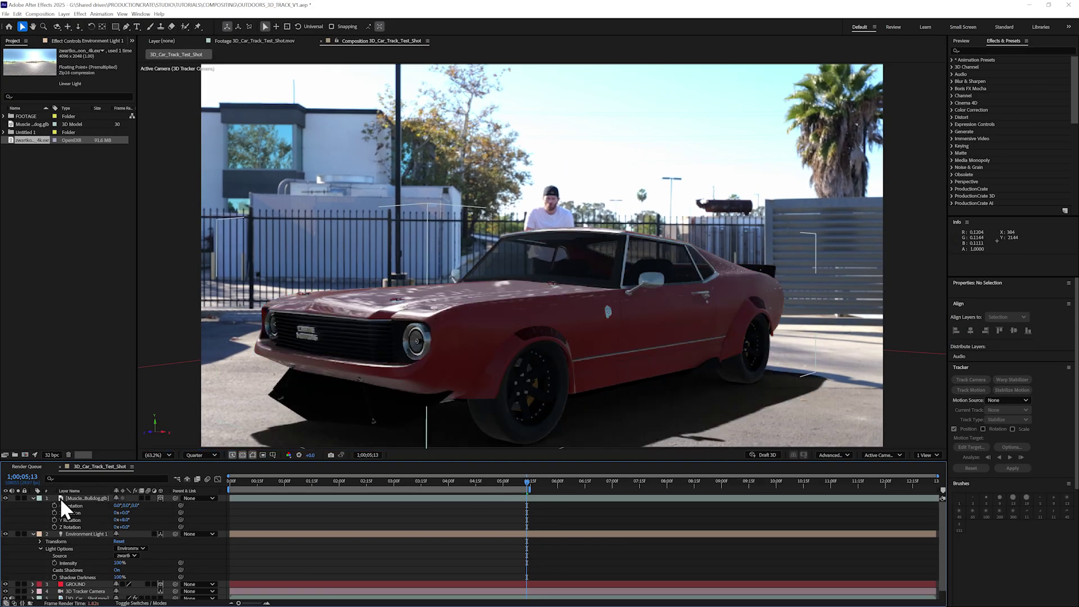
click(33, 498)
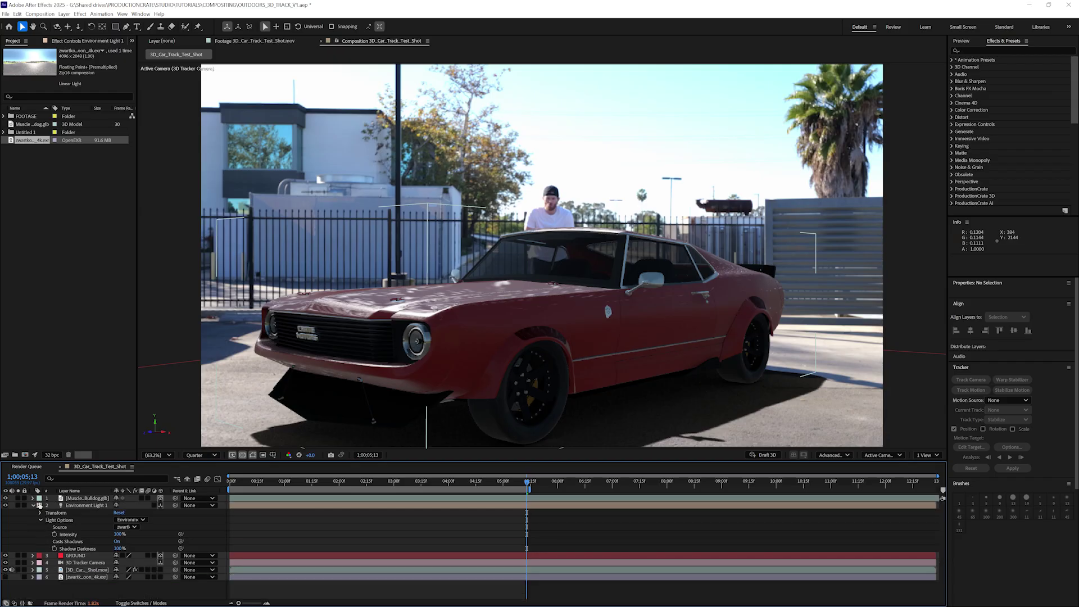
click(89, 504)
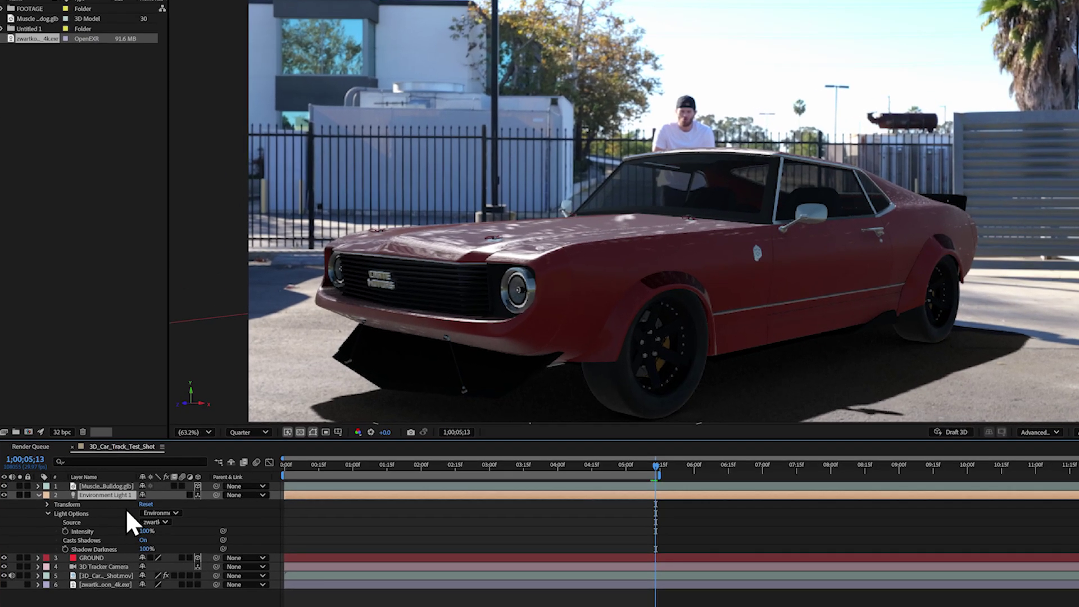
- Show only Environment Light 1's rotation values and move the playhead to frame 6;00
key(r)
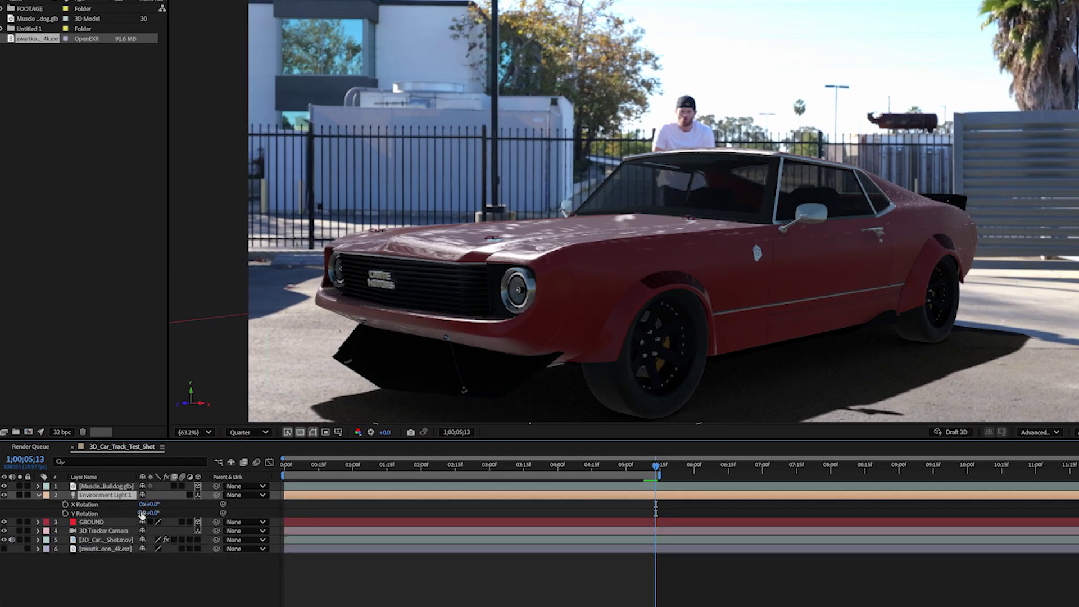
click(895, 467)
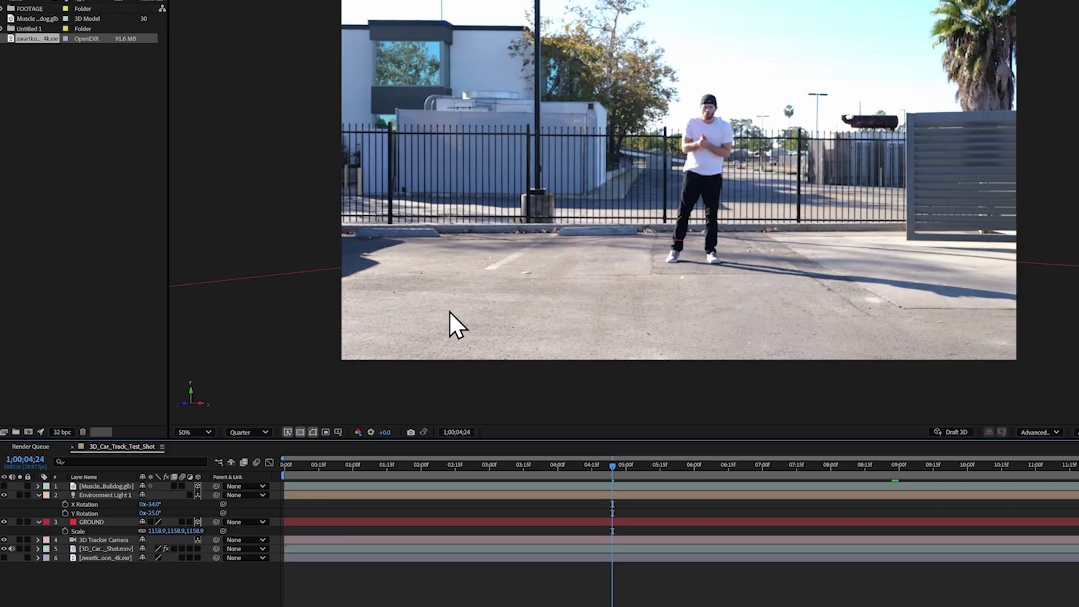
click(694, 467)
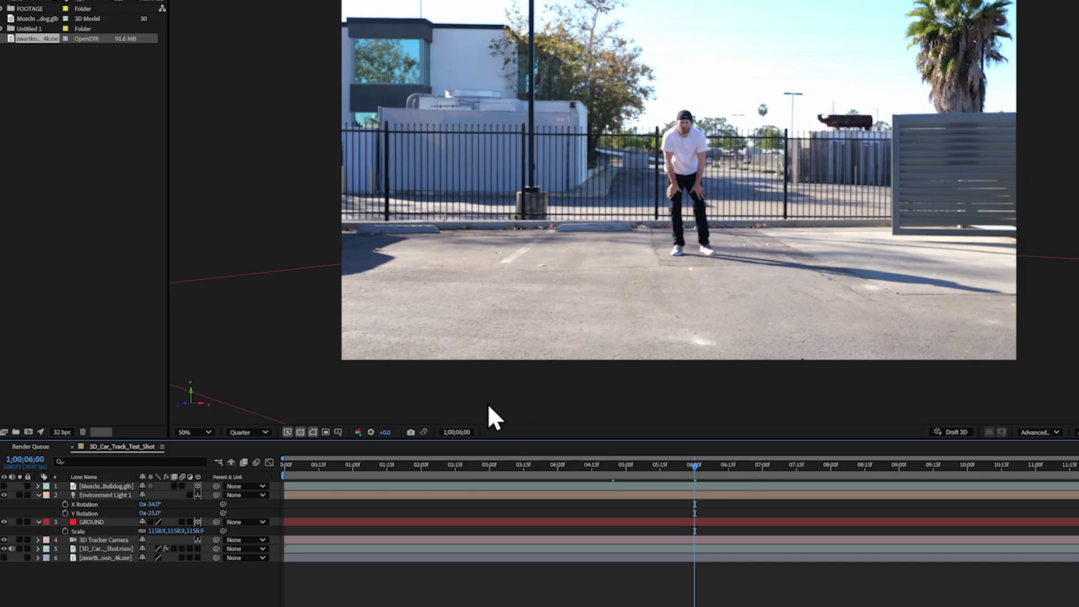
- Expand GROUND's Material Options to confirm Accepts Shadows is set to Only
click(40, 522)
click(39, 523)
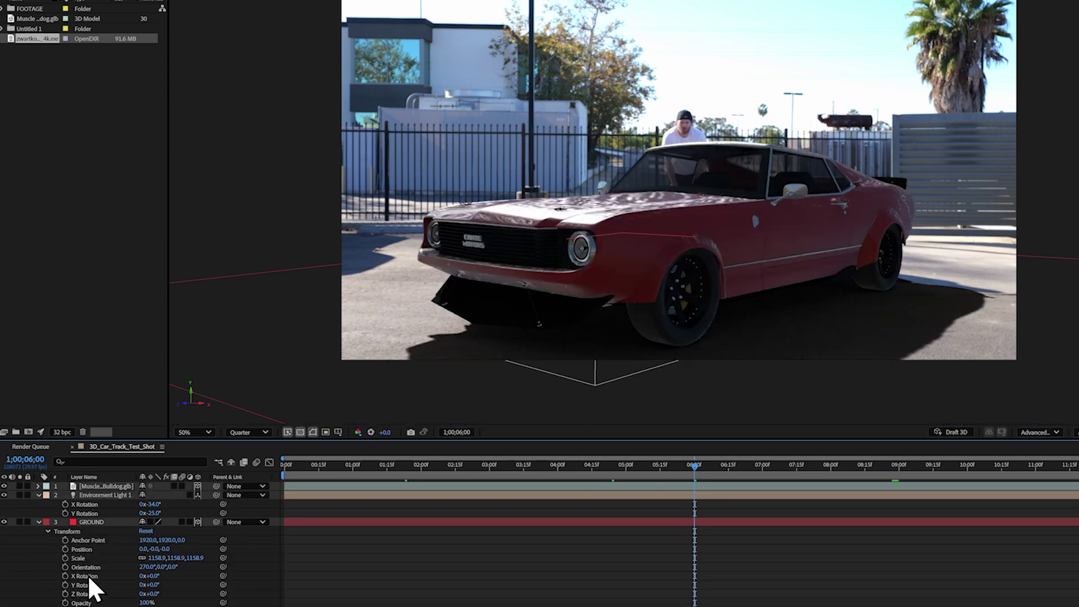
scroll(93, 570, down, 2)
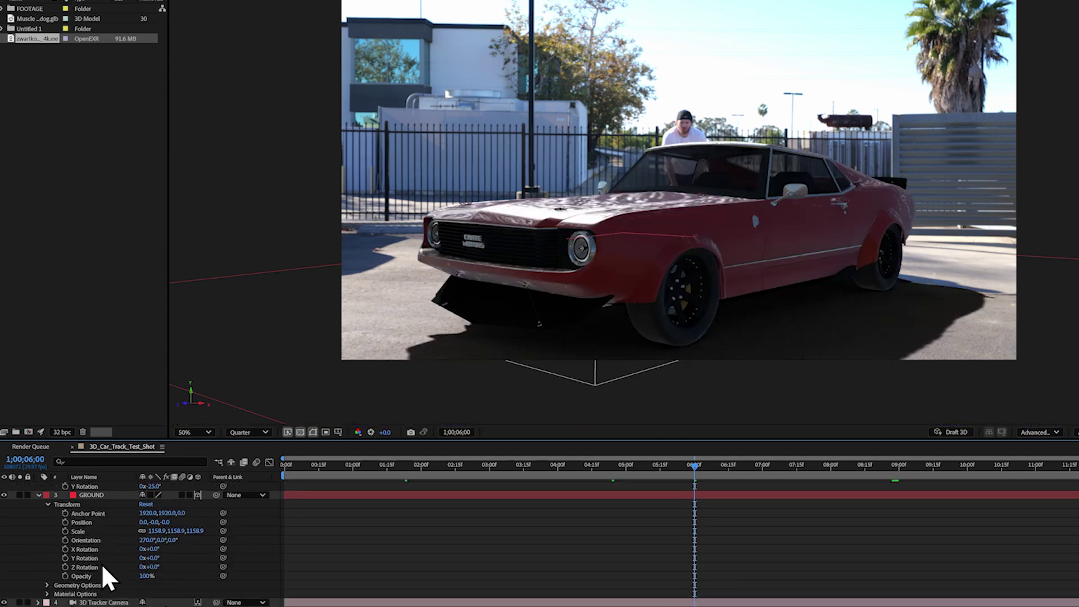
click(47, 594)
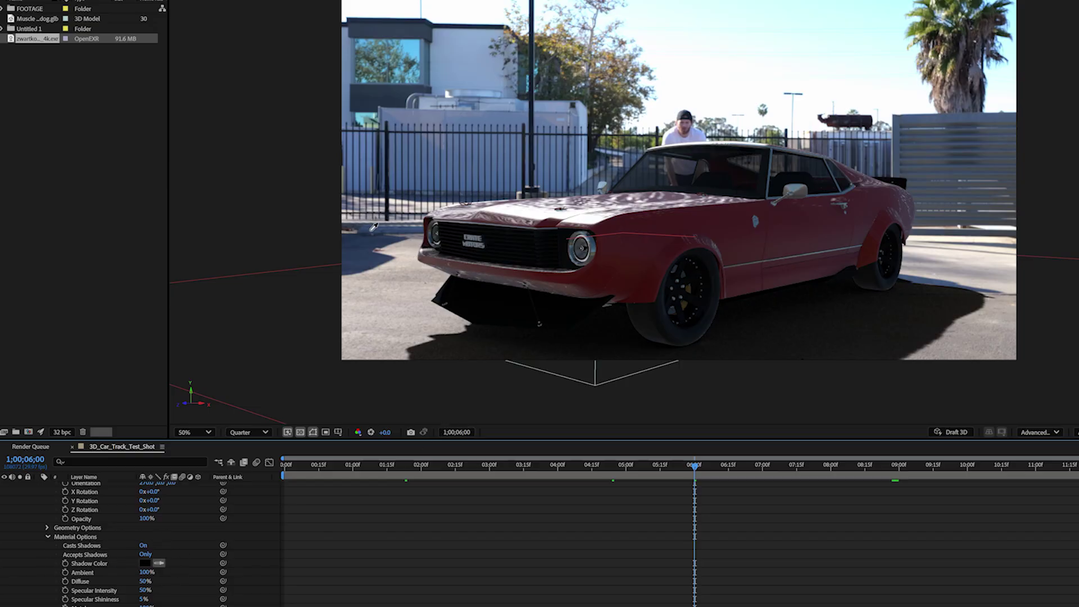
click(364, 245)
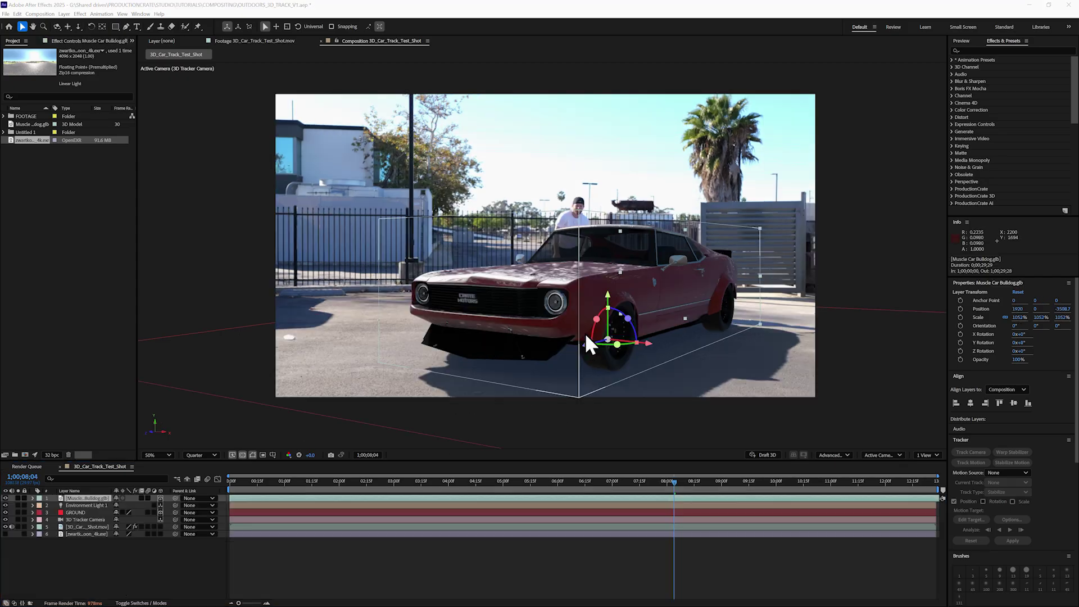
- Push the car back and left in depth, then move the zwartkops HDRI layer above the footage
drag(584, 348, 556, 365)
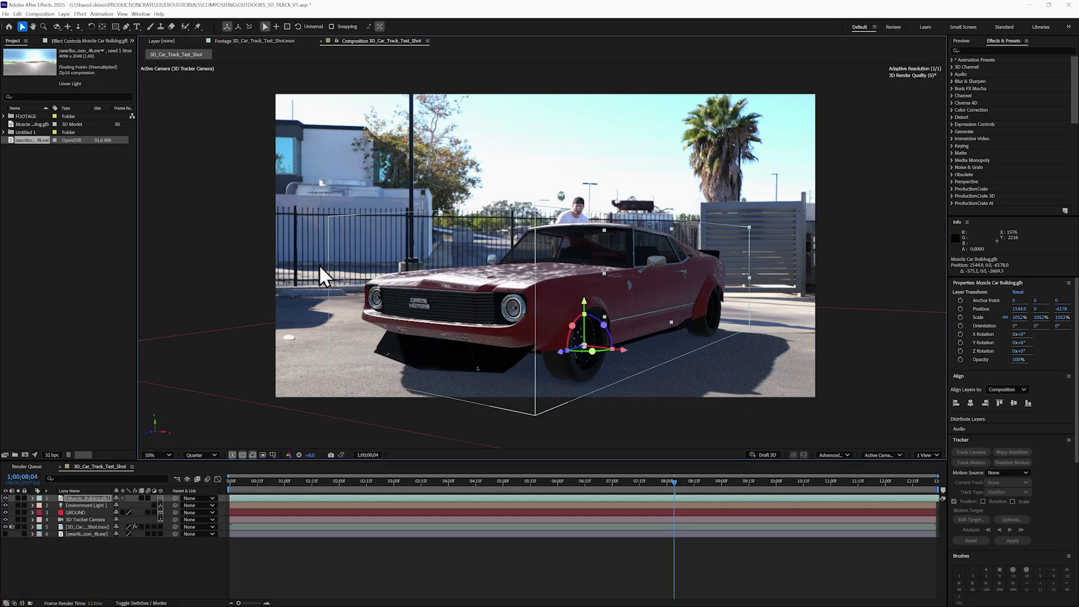
click(113, 559)
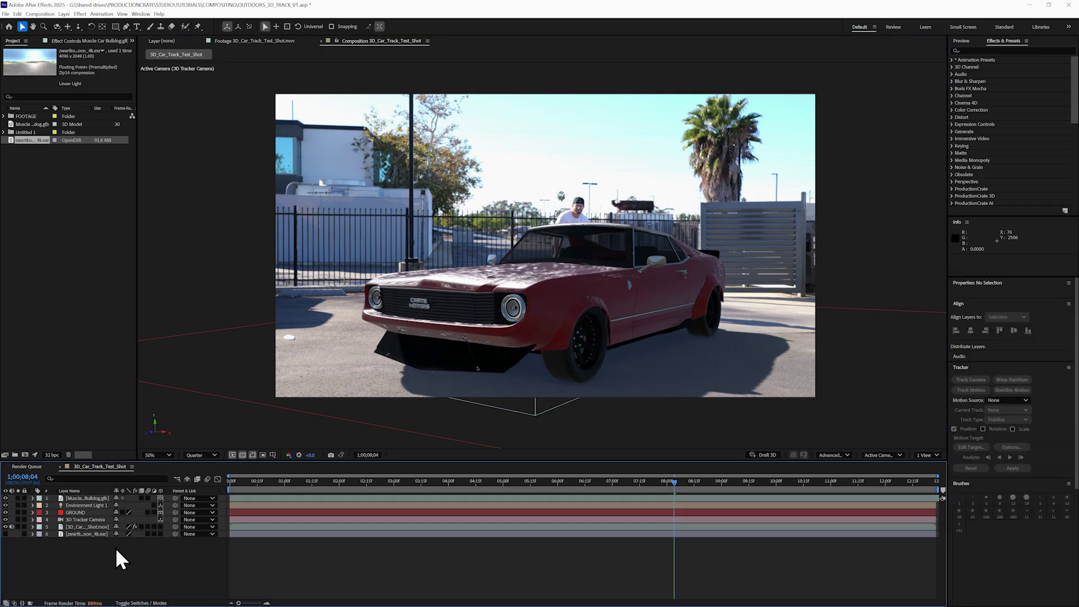
key(ctrl+z)
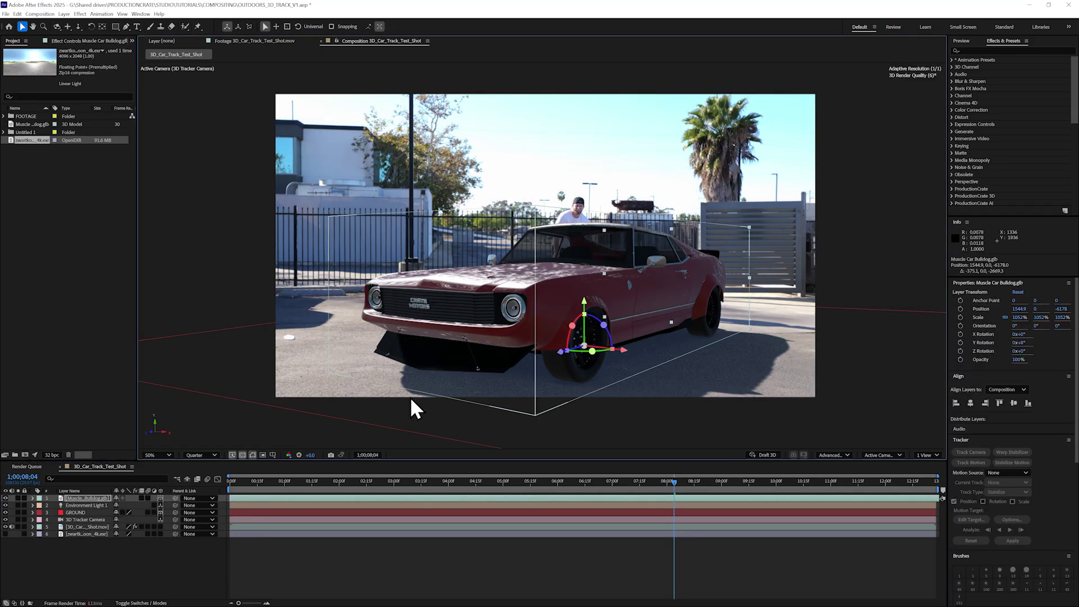
mouse_move(555, 360)
mouse_down()
mouse_move(581, 352)
mouse_move(555, 360)
mouse_up()
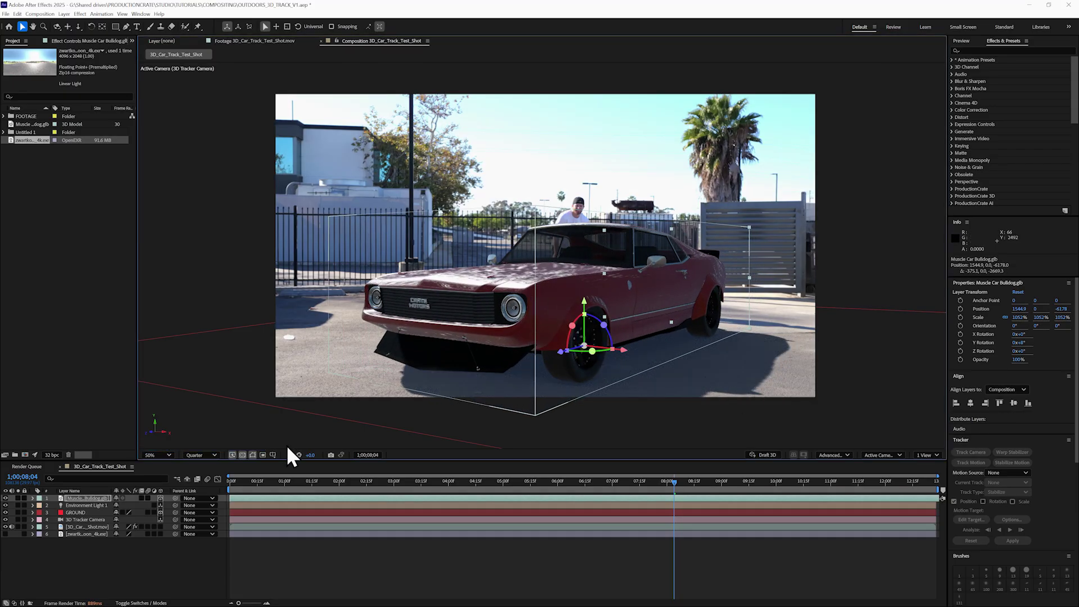
click(113, 559)
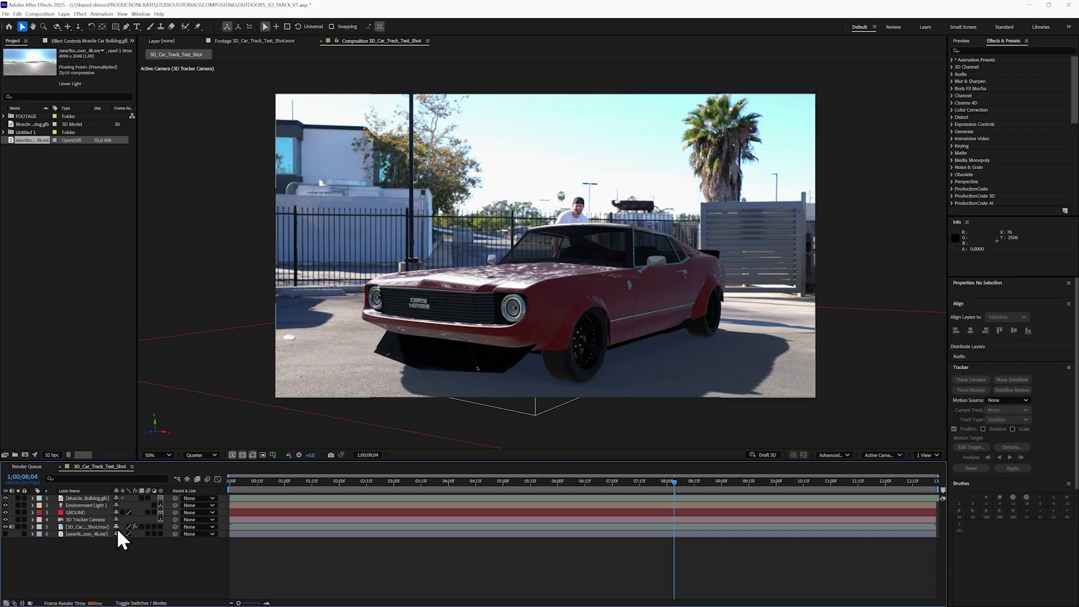
drag(115, 534, 101, 523)
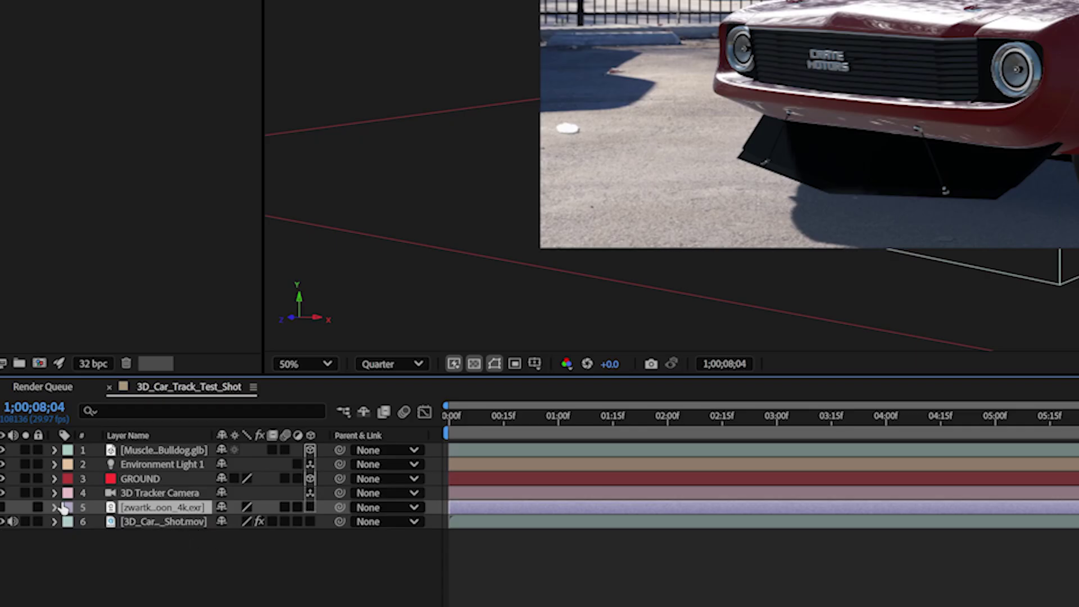
- Pre-compose the selected 3D car layers into a precomp named CAR
shift+click(163, 456)
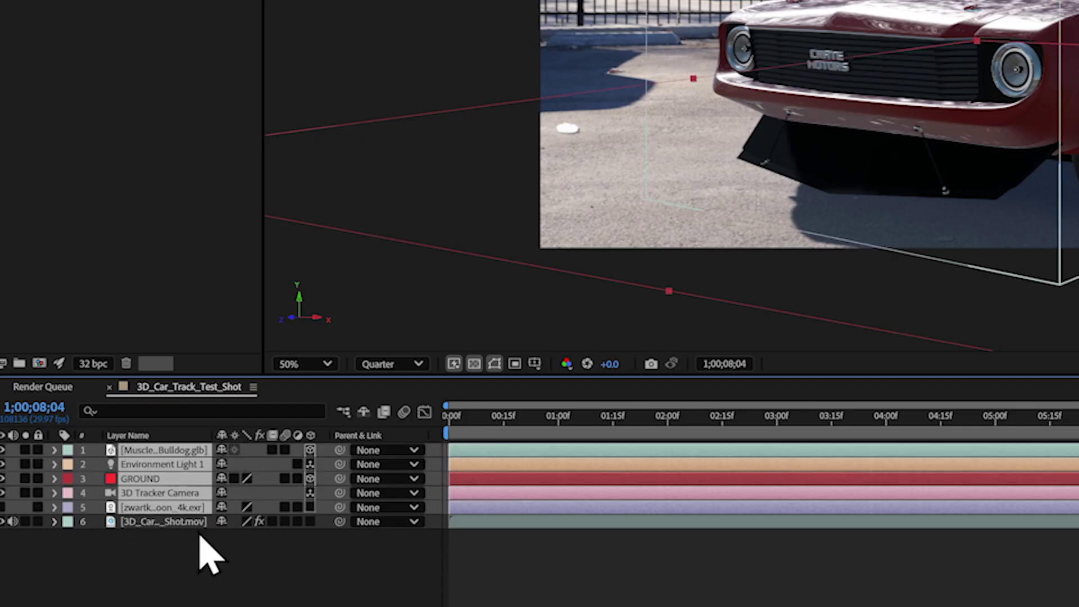
right_click(157, 499)
click(225, 393)
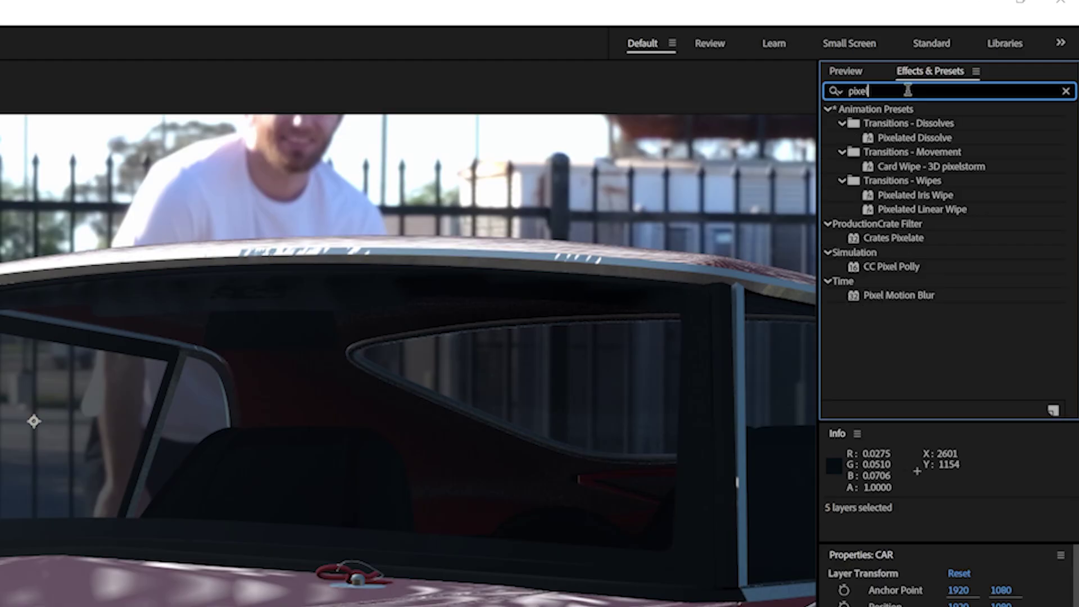
- Apply Pixel Motion Blur to the CAR layer
drag(907, 294, 766, 360)
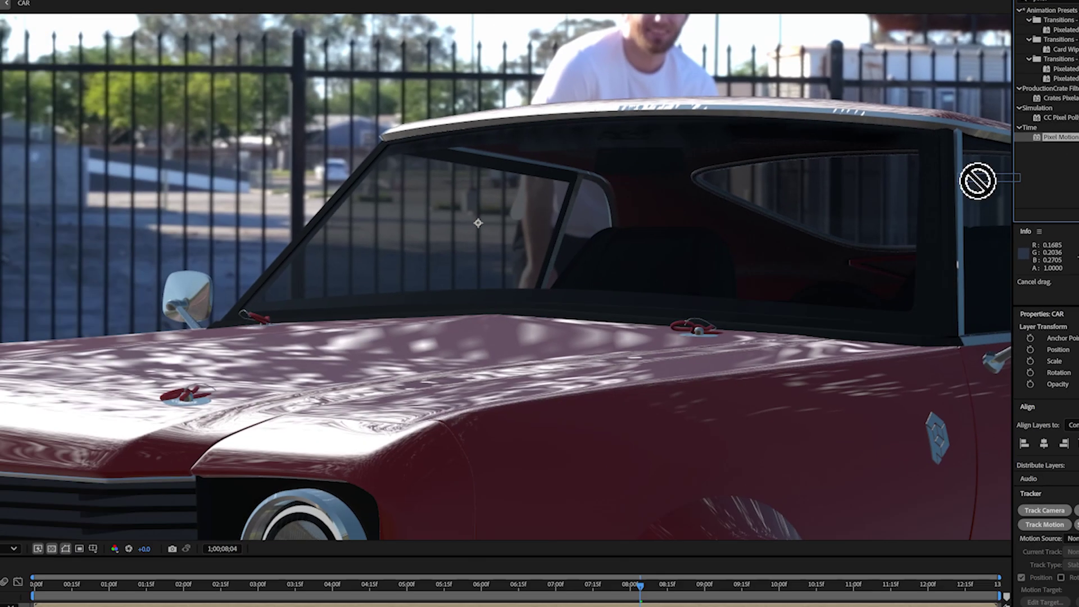
drag(977, 180, 91, 497)
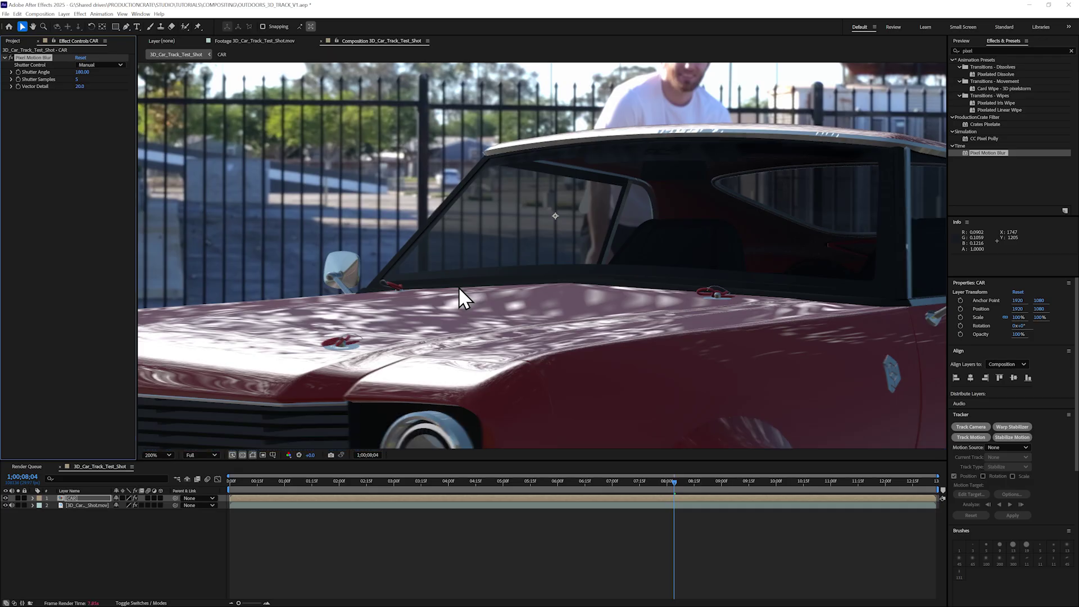
scroll(616, 342, down, 6)
key(ctrl+shift+a)
scroll(538, 362, up, 4)
scroll(565, 373, up, 1)
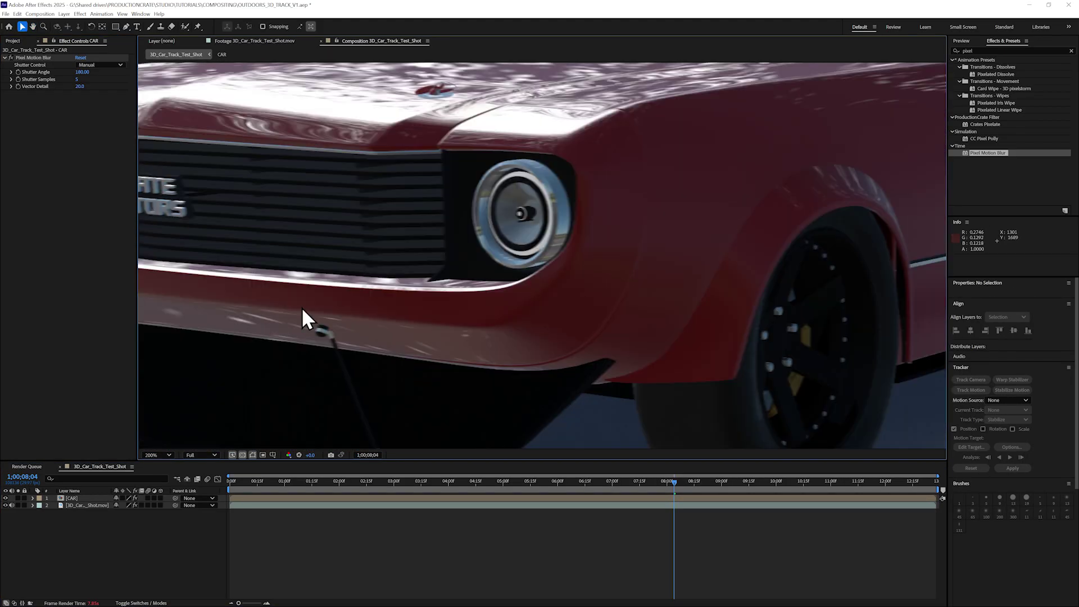
drag(302, 313, 852, 397)
- Add Gaussian Blur to CAR ahead of Pixel Motion Blur, with Blurriness 3.0
click(989, 51)
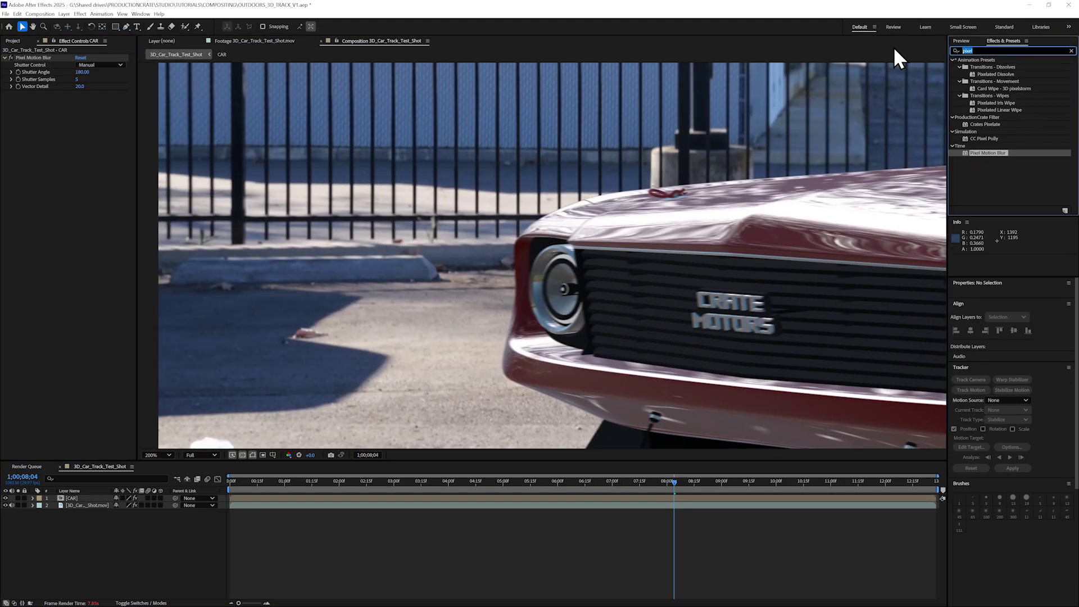
text(gau)
drag(992, 67, 108, 59)
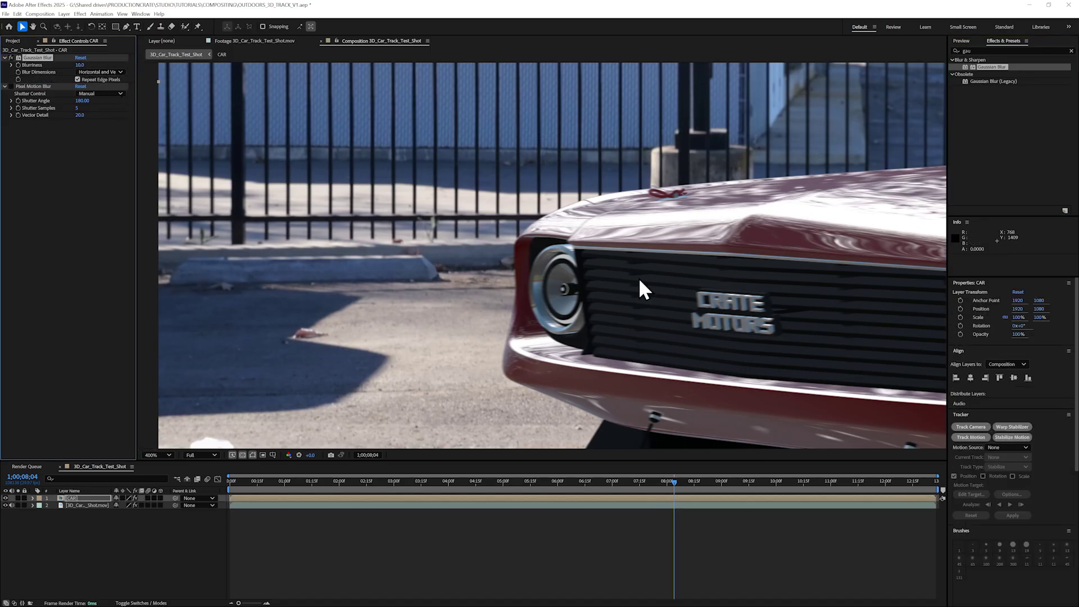
scroll(543, 256, up, 2)
mouse_move(79, 64)
mouse_down()
mouse_move(77, 93)
mouse_move(79, 65)
mouse_up()
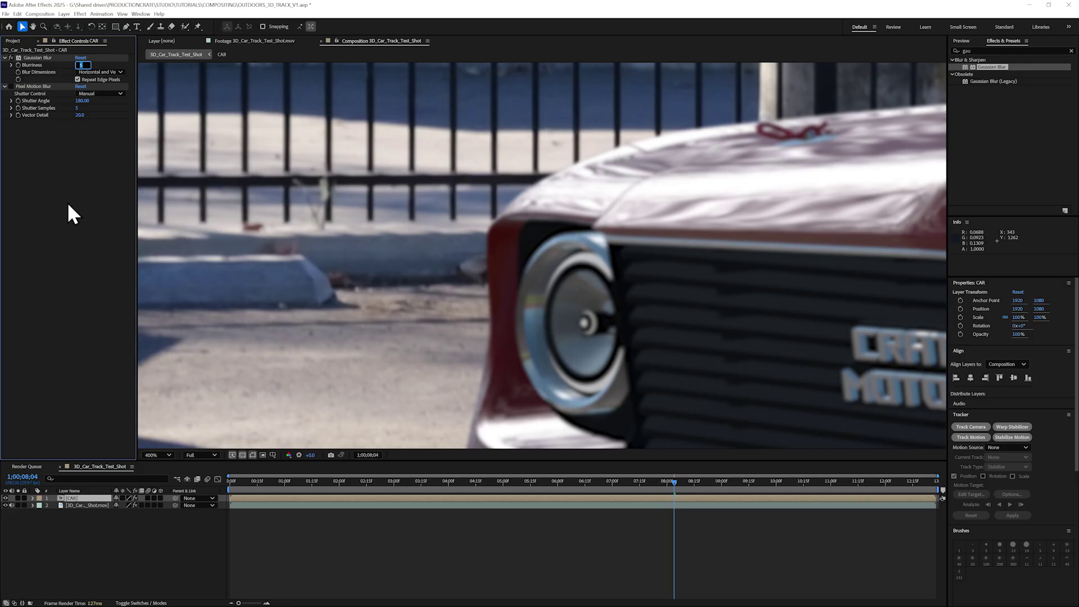
key(Return)
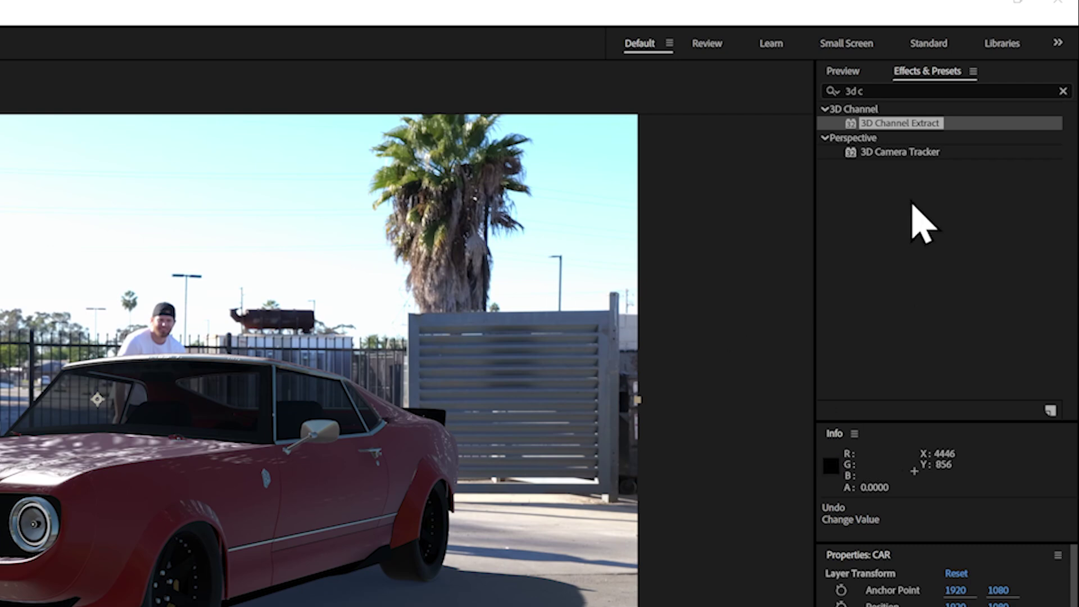
- Apply 3D Channel Extract to CAR with Black Point 17500, then cut it from the lower copy
drag(992, 67, 46, 522)
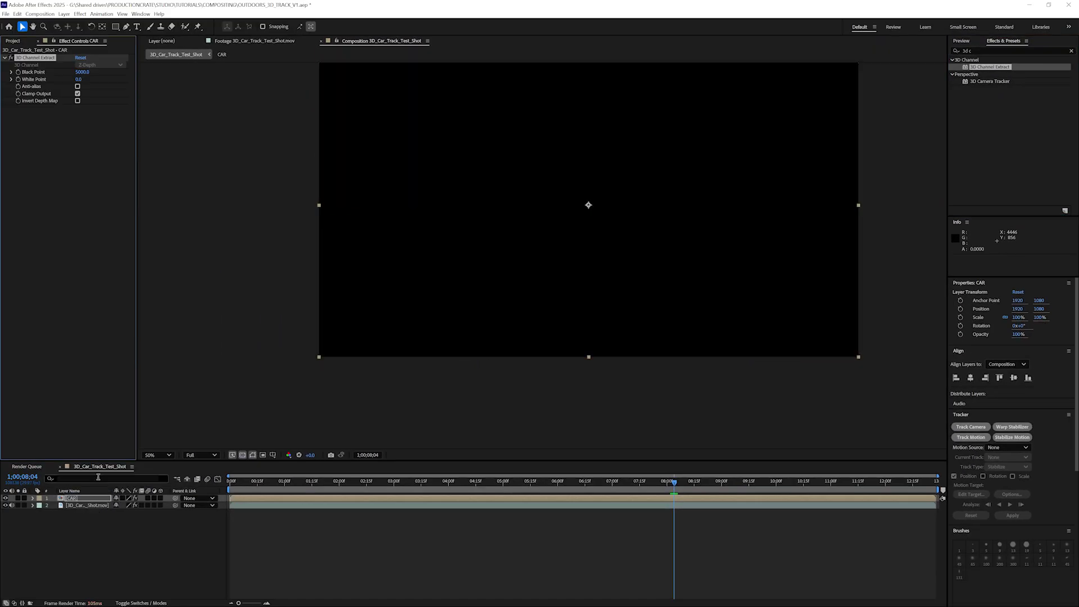
drag(158, 68, 250, 115)
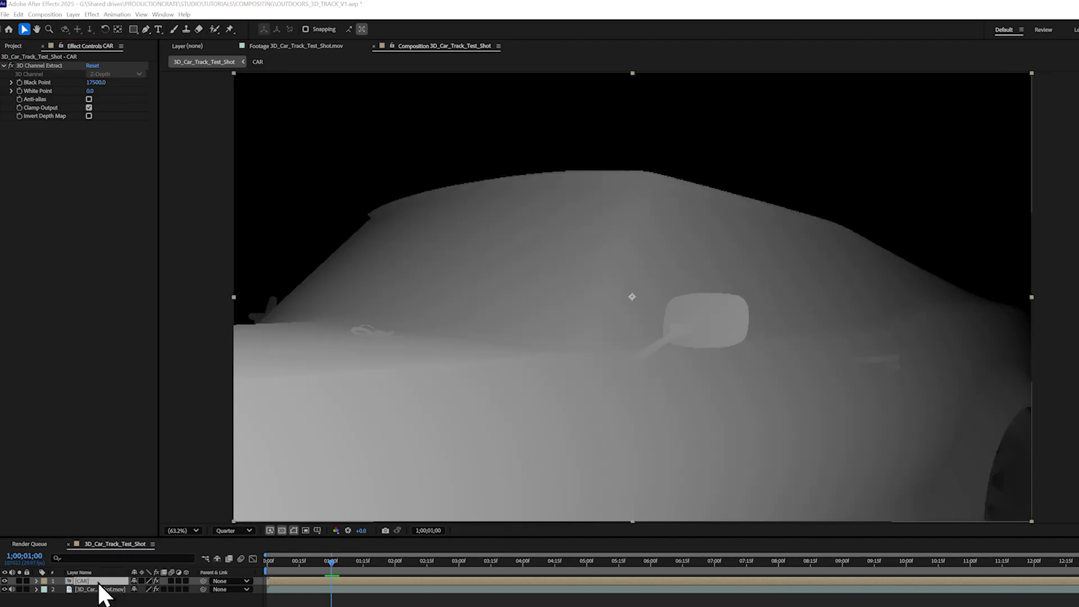
click(98, 579)
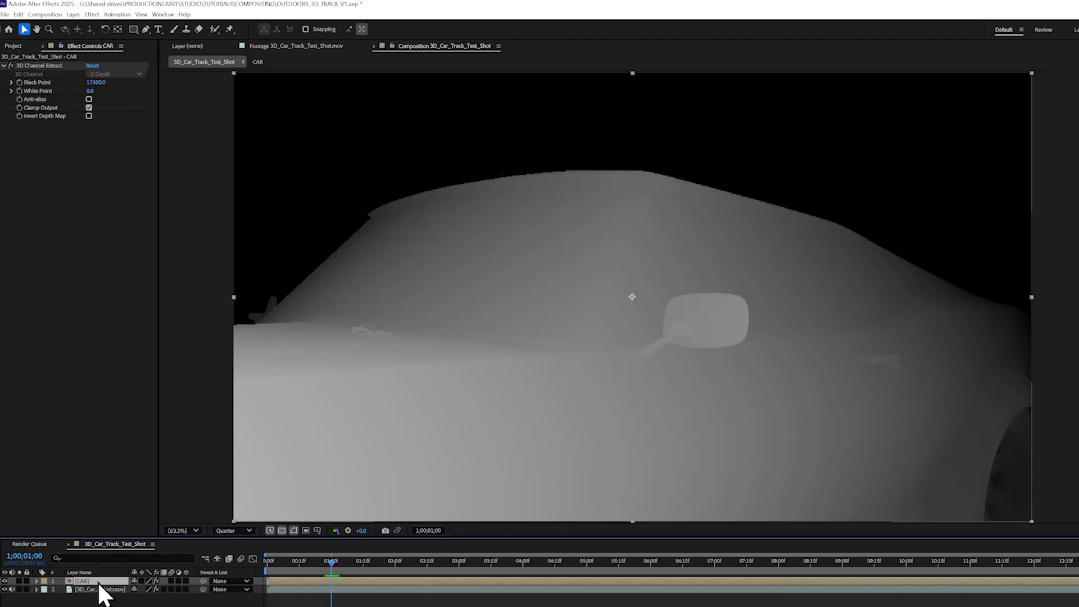
click(96, 589)
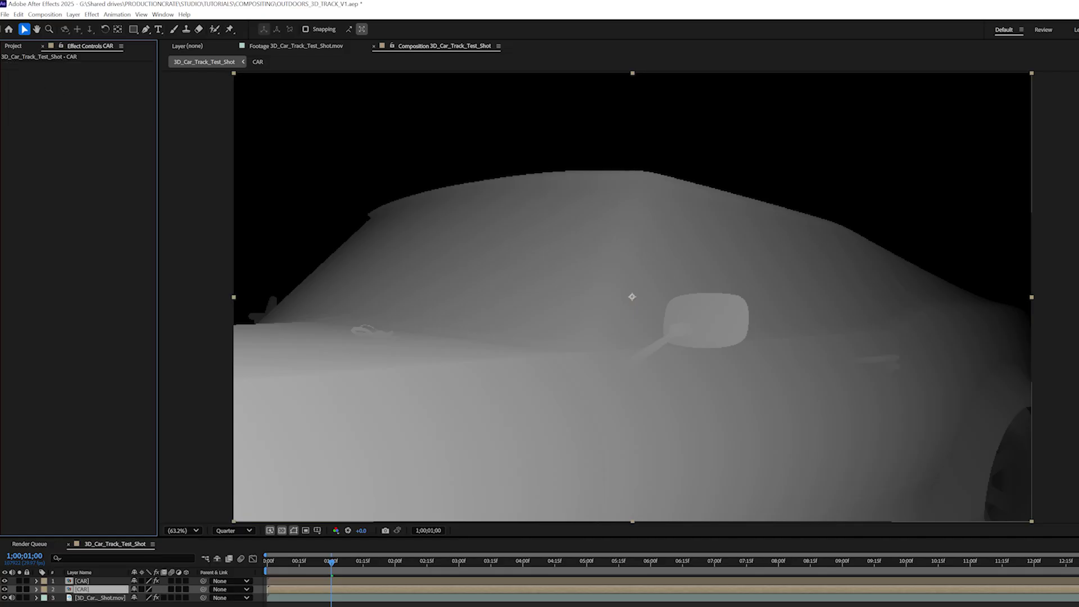
click(46, 66)
key(ctrl+x)
- Paste the extract onto the top CAR copy, rename it DEPTH, and add an adjustment layer
click(112, 582)
key(ctrl+v)
key(Return)
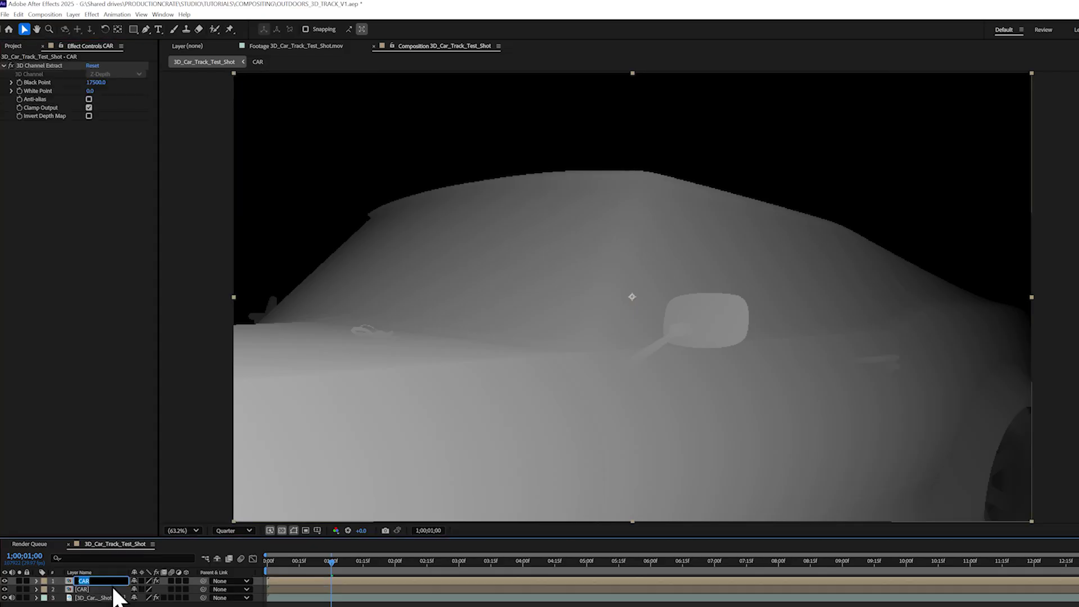
text(DEPTH)
key(Return)
key(ctrl+alt+y)
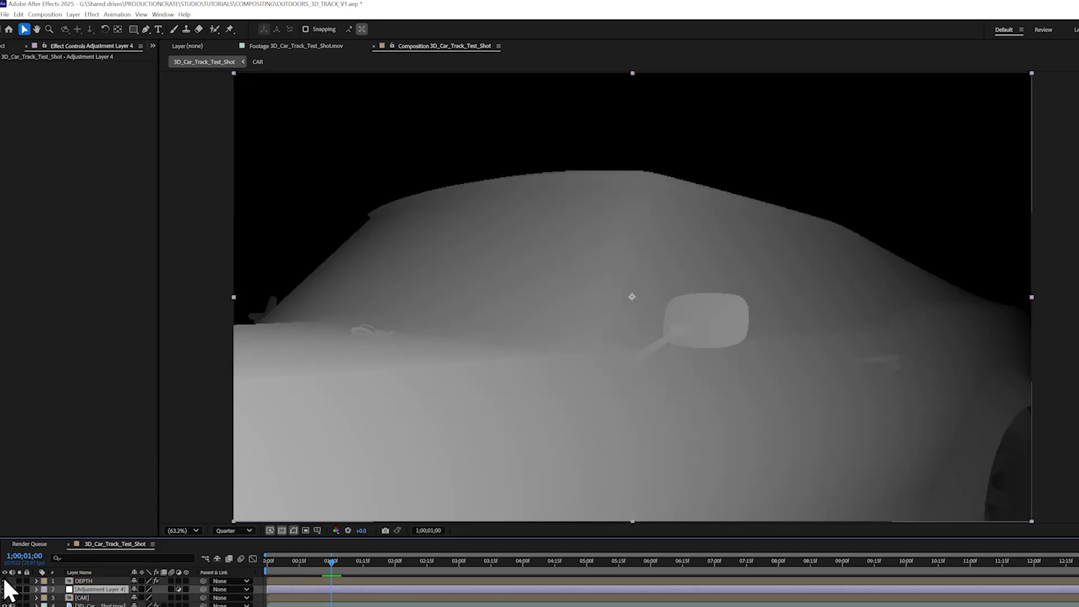
- Hide the DEPTH layer and apply Camera Lens Blur to Adjustment Layer 4
click(5, 579)
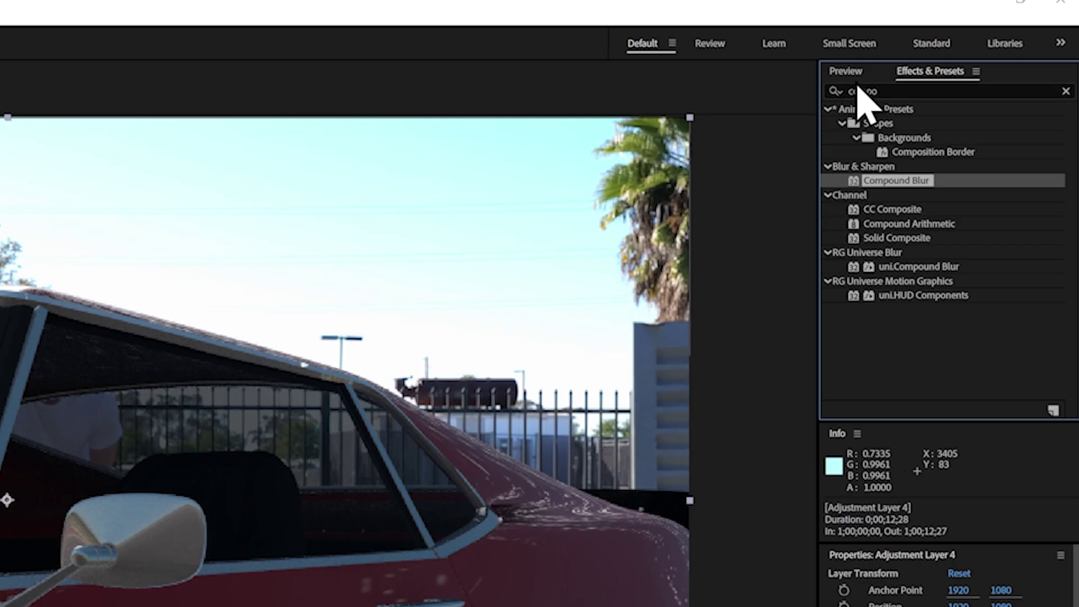
double_click(889, 91)
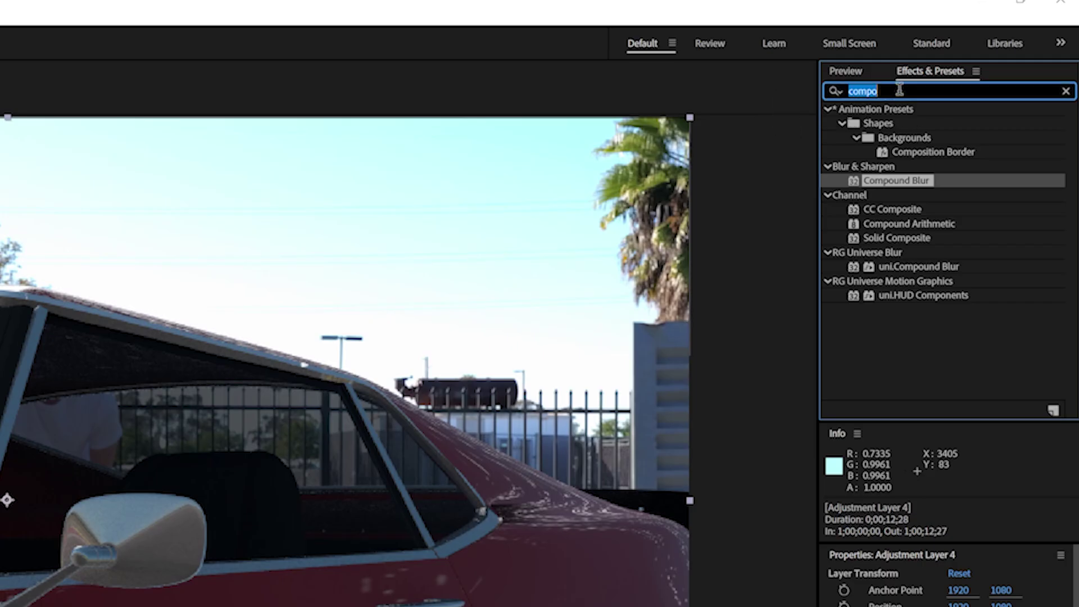
text(camera)
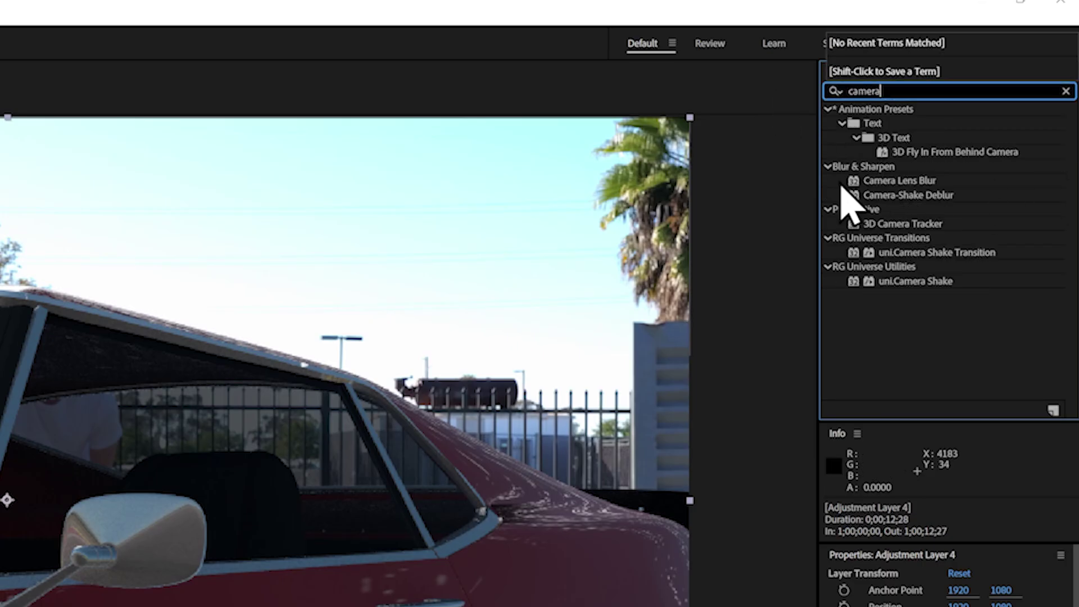
drag(882, 182, 255, 535)
drag(755, 326, 112, 589)
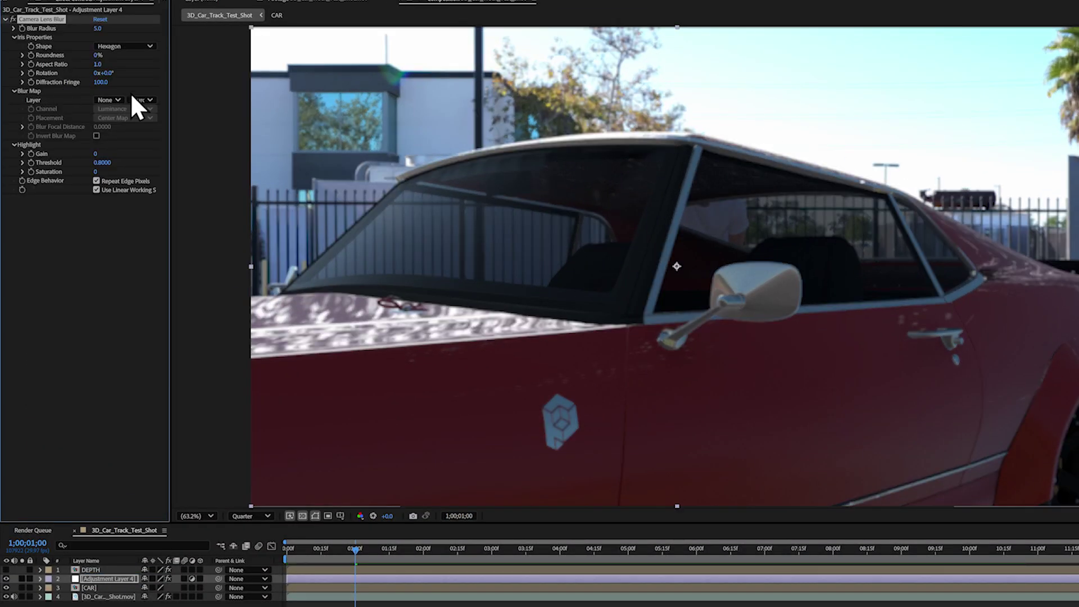
- Set the Camera Lens Blur's Blur Map Layer to 1. DEPTH
click(115, 100)
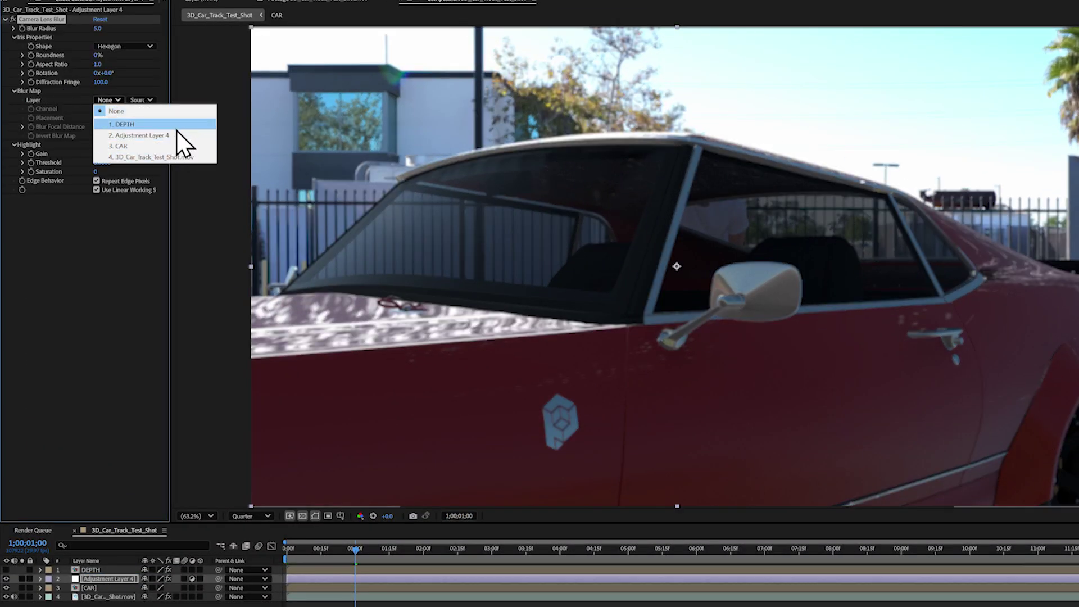
key(Escape)
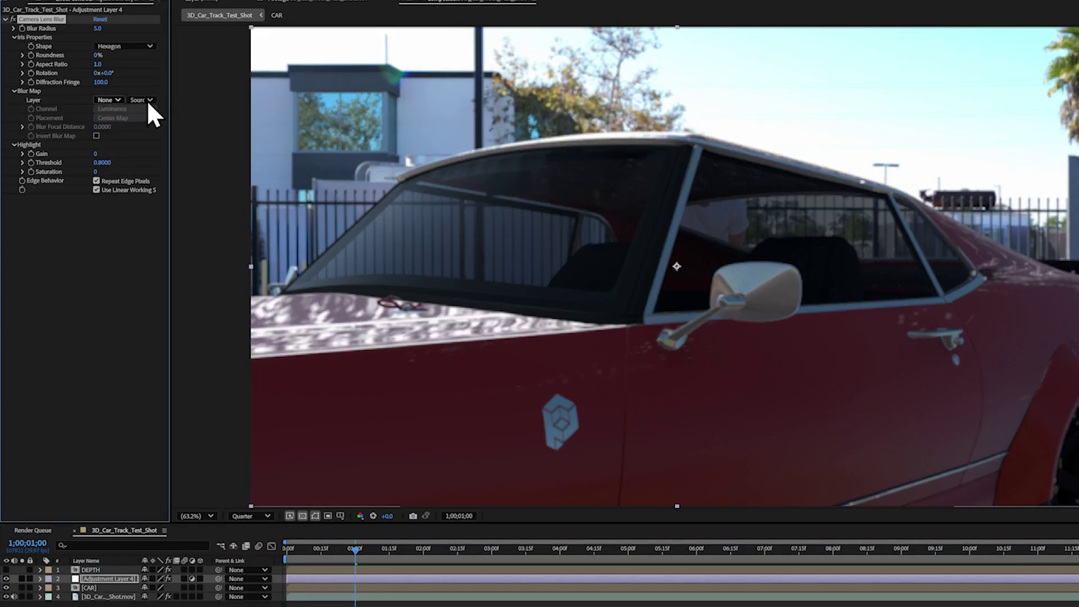
key(Down)
click(147, 101)
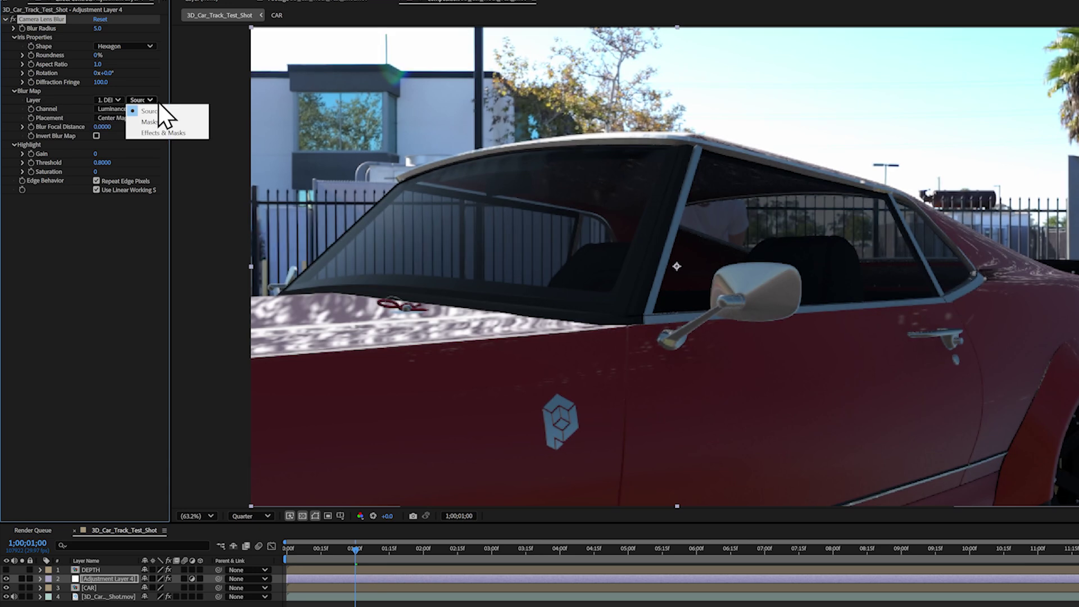
key(Escape)
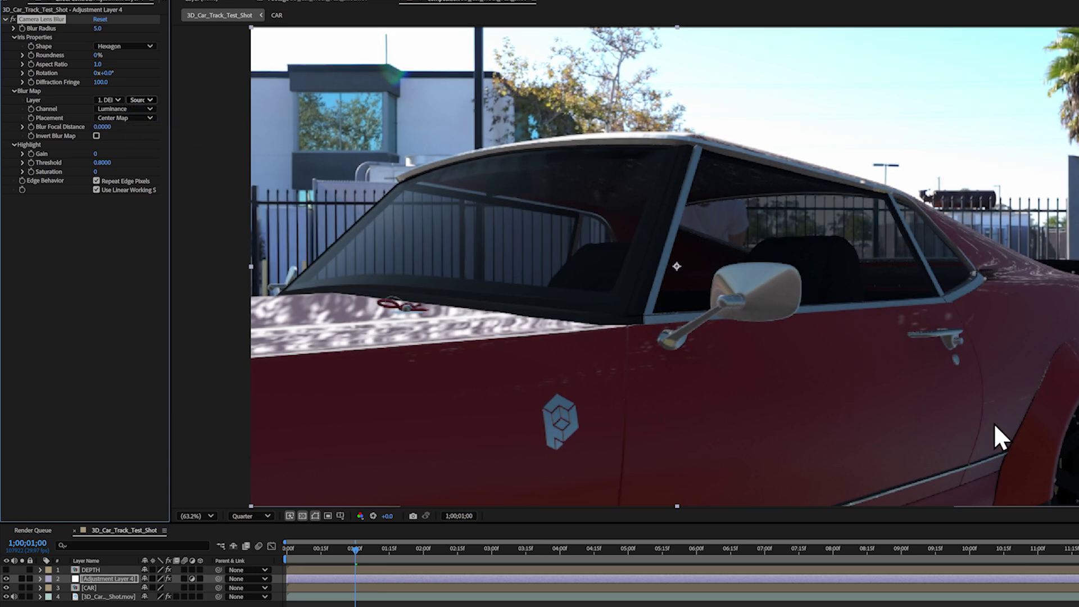
- Show and solo DEPTH, setting its depth black point to 25600 and adjusting the white point
click(6, 569)
click(21, 569)
click(91, 569)
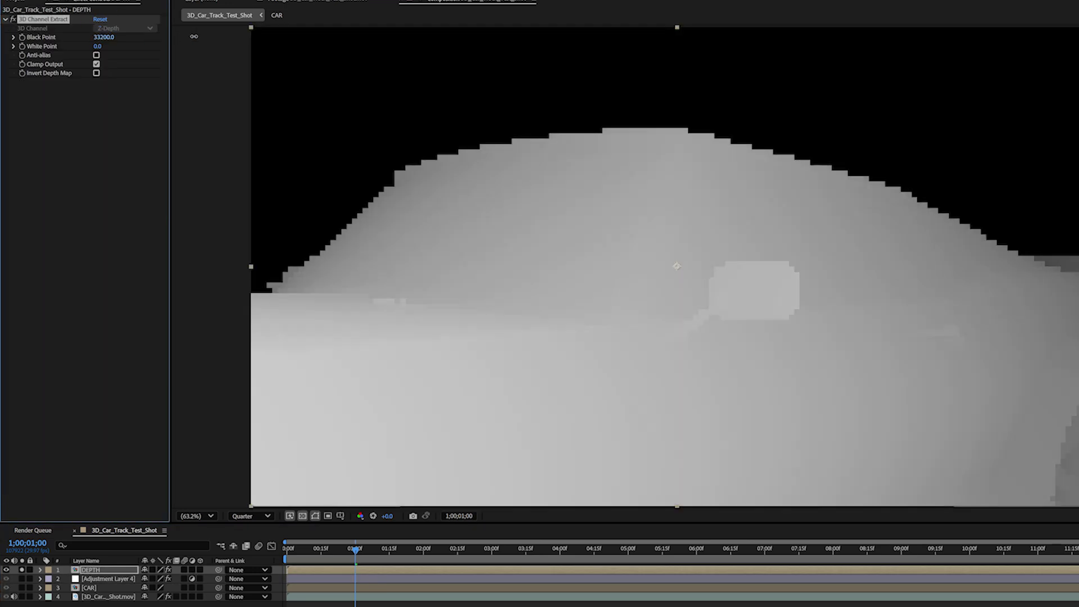
drag(104, 36, 183, 132)
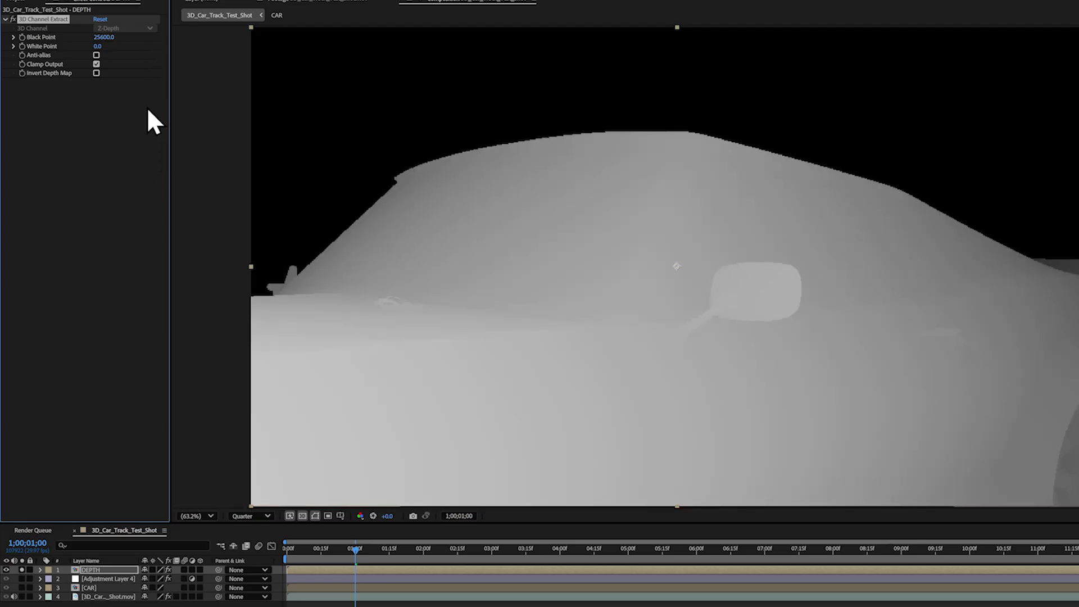
drag(99, 53, 137, 53)
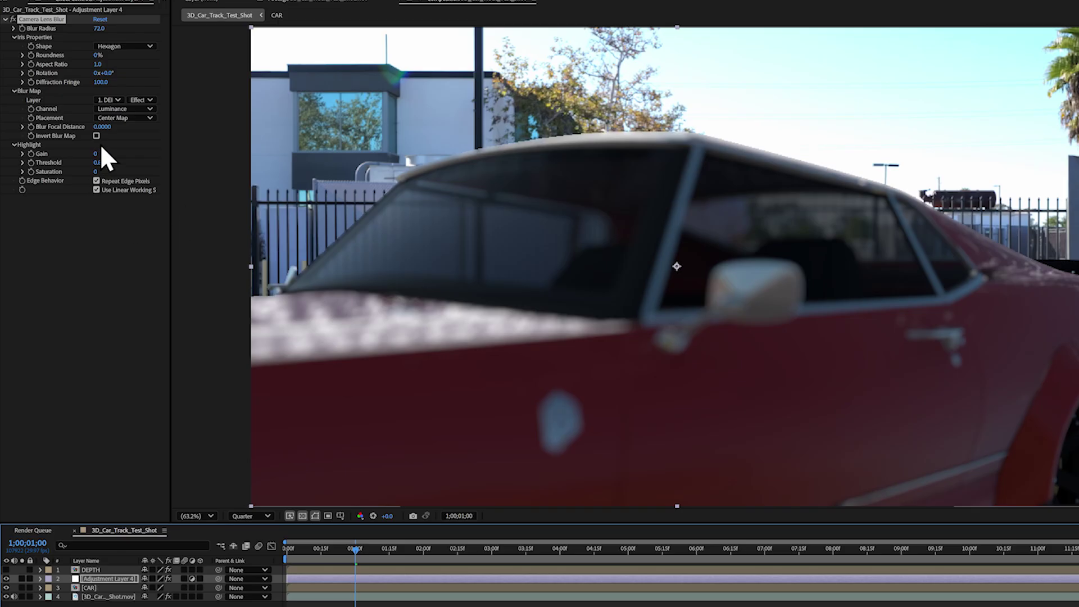
- Give the Camera Lens Blur an inverted blur map at radius 72, then solo DEPTH to check
click(97, 136)
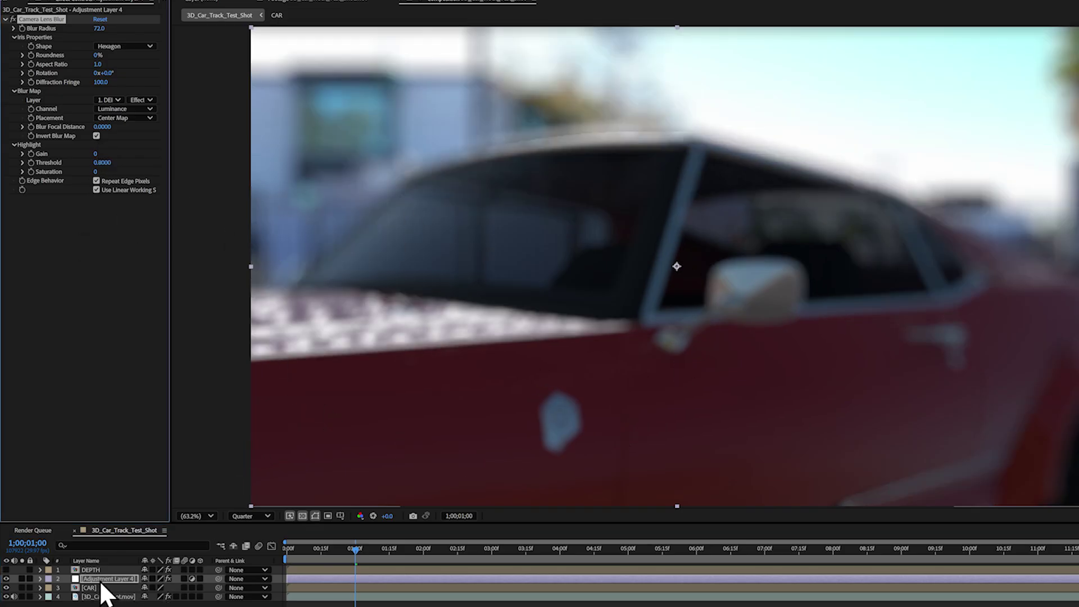
click(5, 569)
click(22, 569)
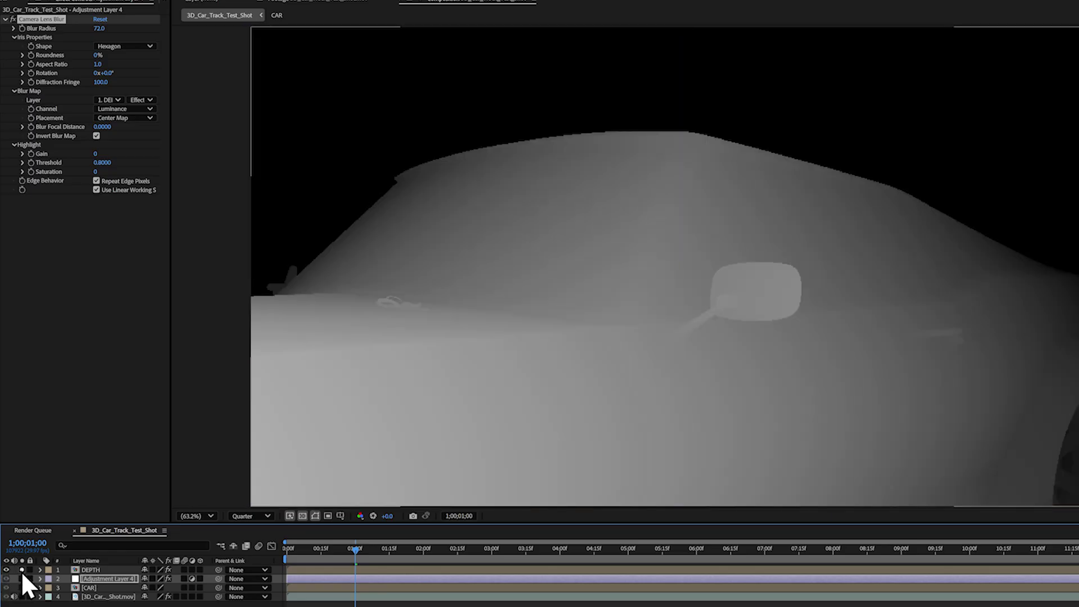